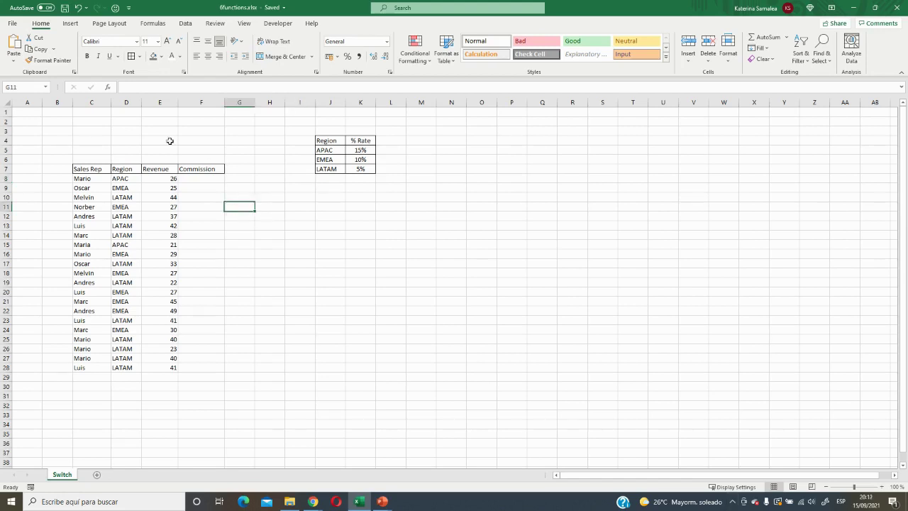
Examine the sales table's Sales Rep, Region, Revenue and Commission columns and the Region and % Rate lookup table.
{"action": "left_click_drag", "start_coordinate": [91, 103], "coordinate": [195, 104]}
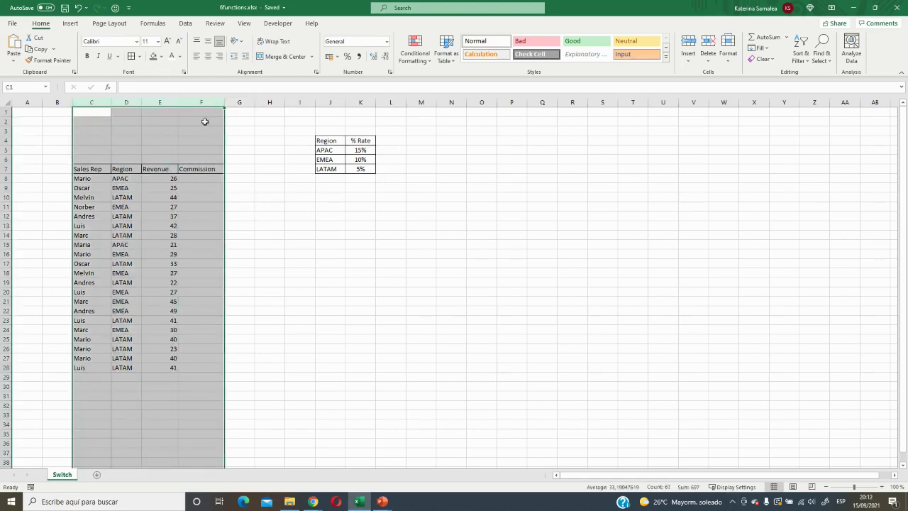
{"action": "left_click", "coordinate": [203, 127]}
{"action": "left_click", "coordinate": [127, 102]}
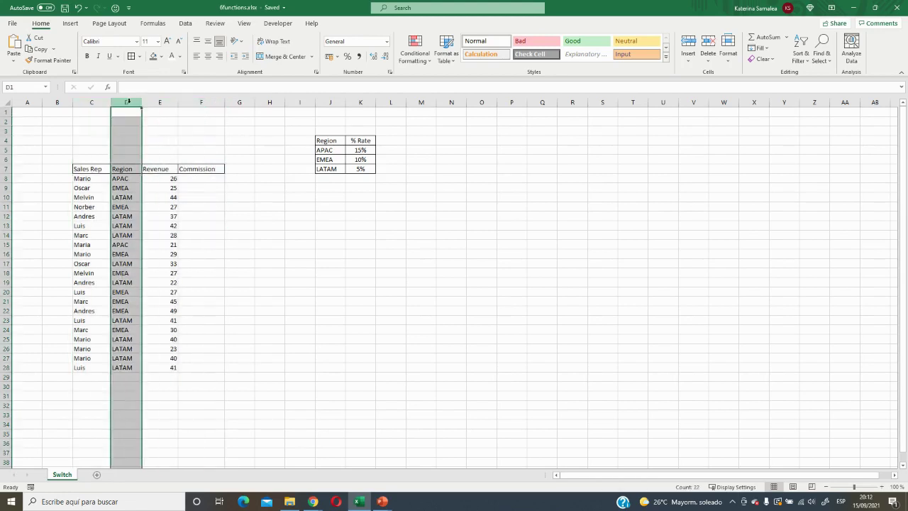
{"action": "left_click", "coordinate": [92, 102]}
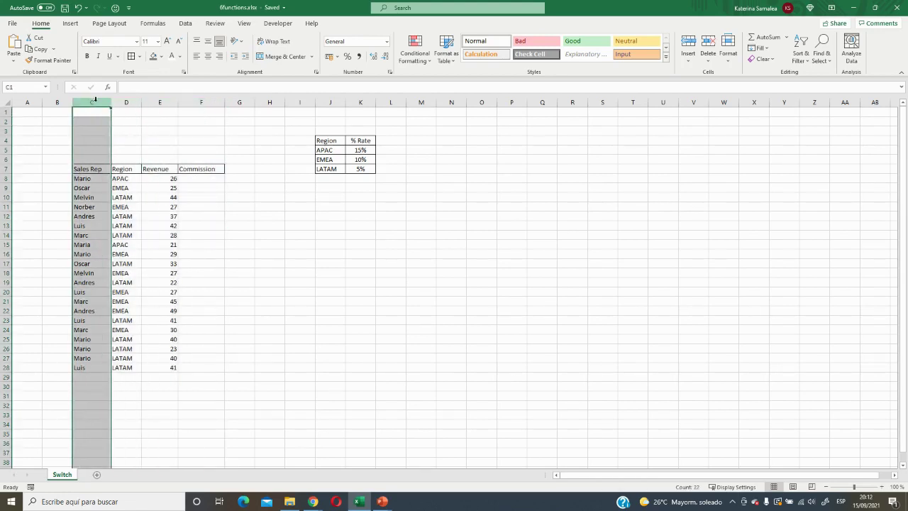
{"action": "left_click", "coordinate": [154, 103]}
{"action": "left_click", "coordinate": [207, 182]}
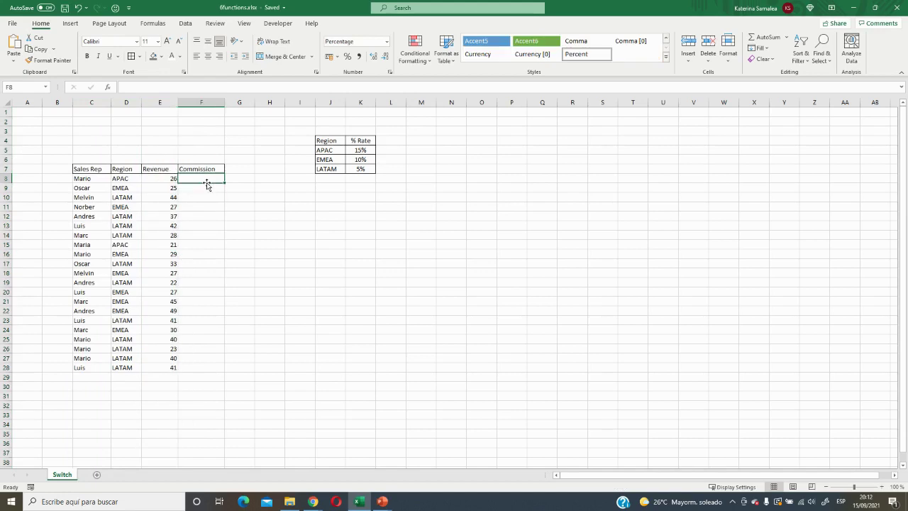
{"action": "left_click", "coordinate": [135, 102]}
{"action": "left_click_drag", "start_coordinate": [329, 140], "coordinate": [361, 169]}
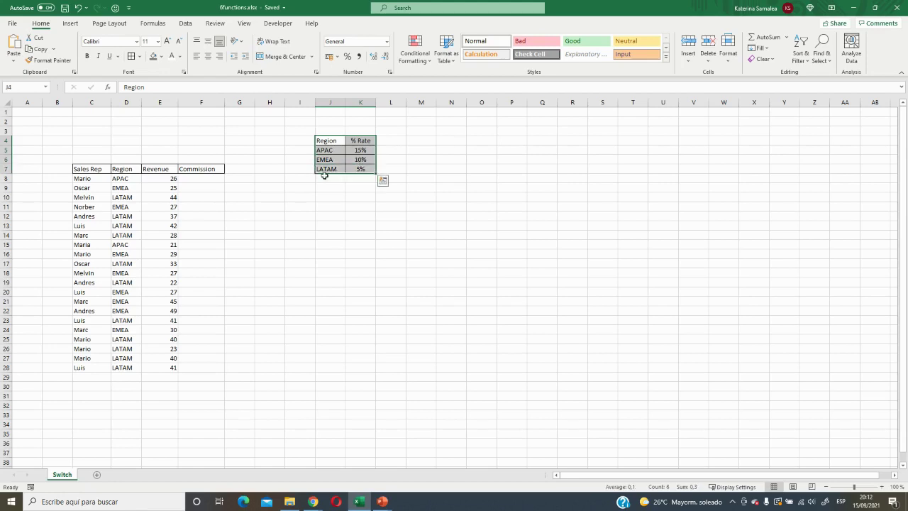
{"action": "left_click", "coordinate": [339, 149]}
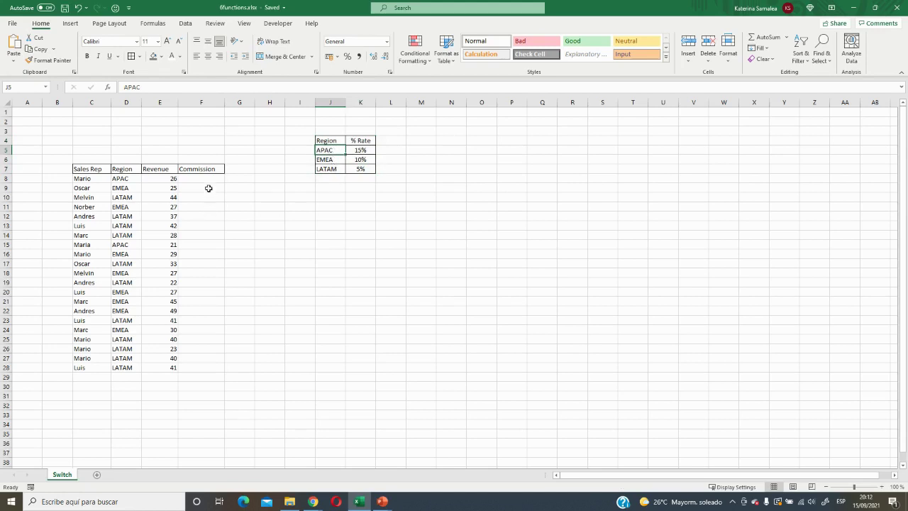
{"action": "left_click", "coordinate": [191, 102]}
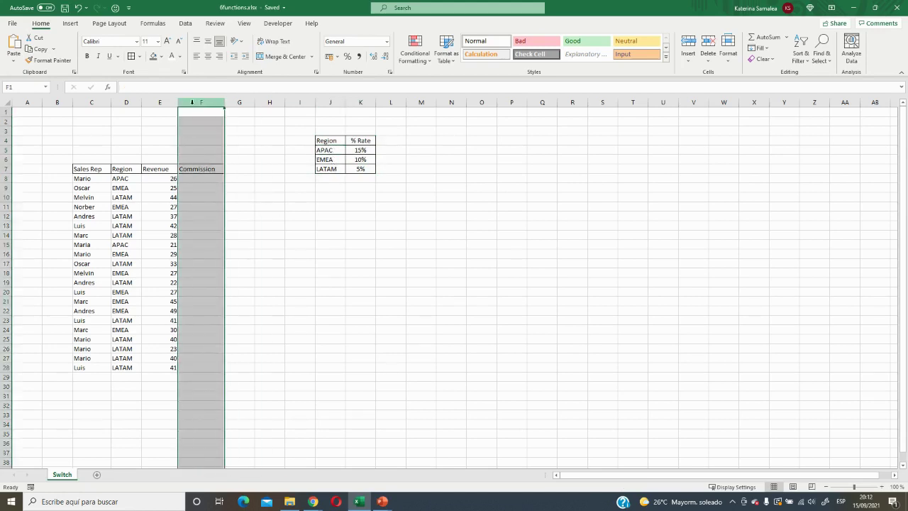
{"action": "left_click", "coordinate": [249, 200]}
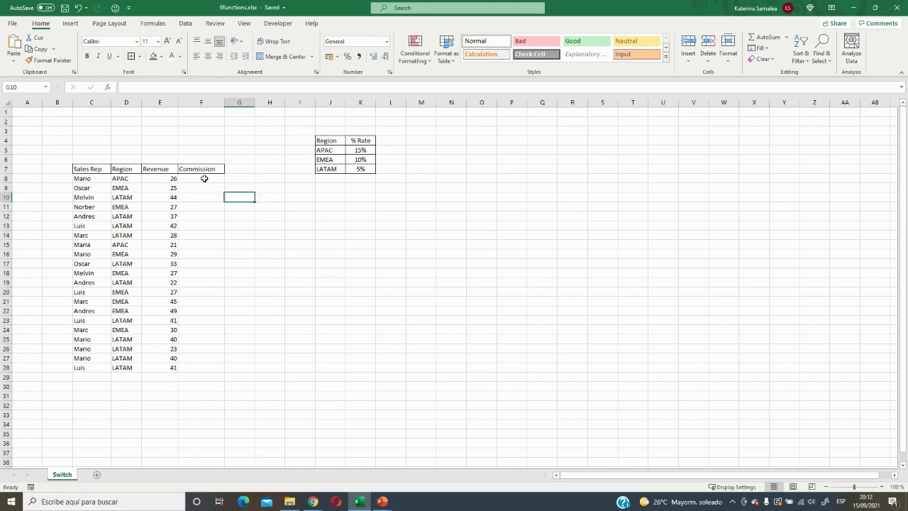
Begin a SWITCH formula in F8 that uses the region in D8 as its expression.
{"action": "left_click", "coordinate": [204, 179]}
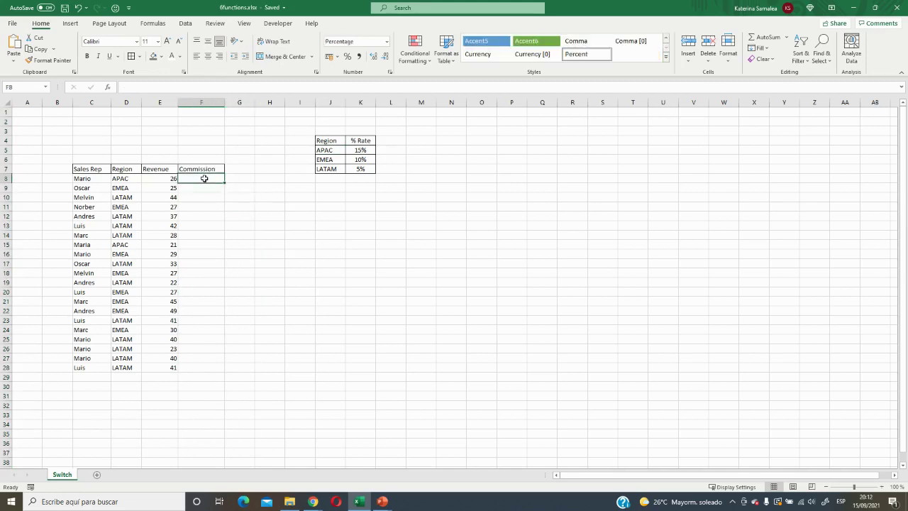
{"action": "type", "text": "=SW"}
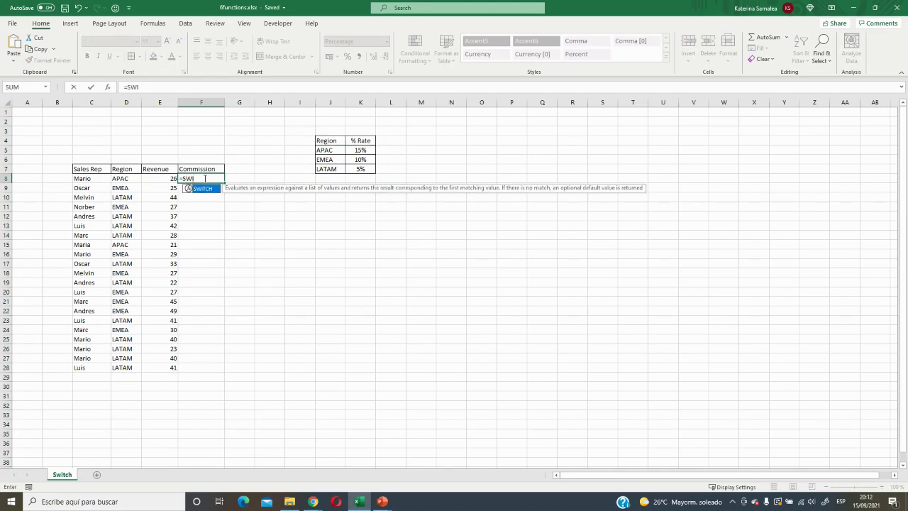
{"action": "type", "text": "I"}
{"action": "key", "text": "Tab"}
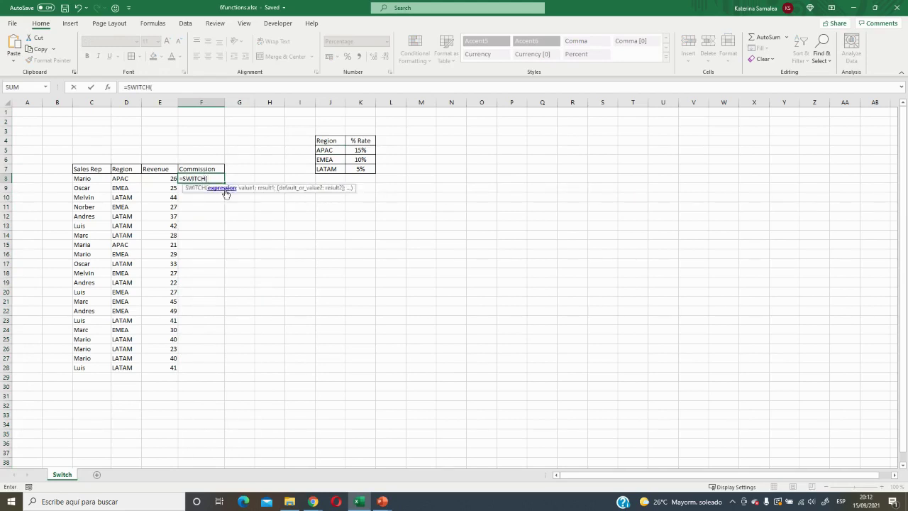
{"action": "left_click", "coordinate": [129, 182]}
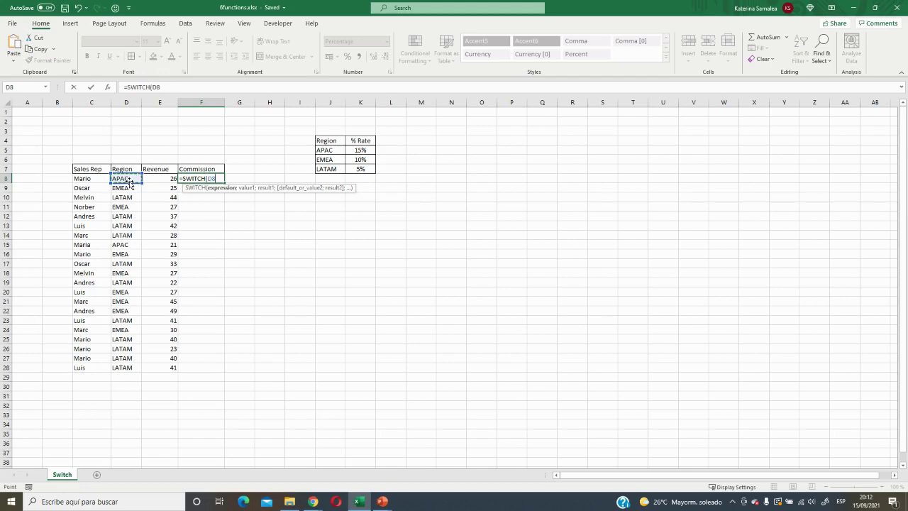
{"action": "type", "text": ";"}
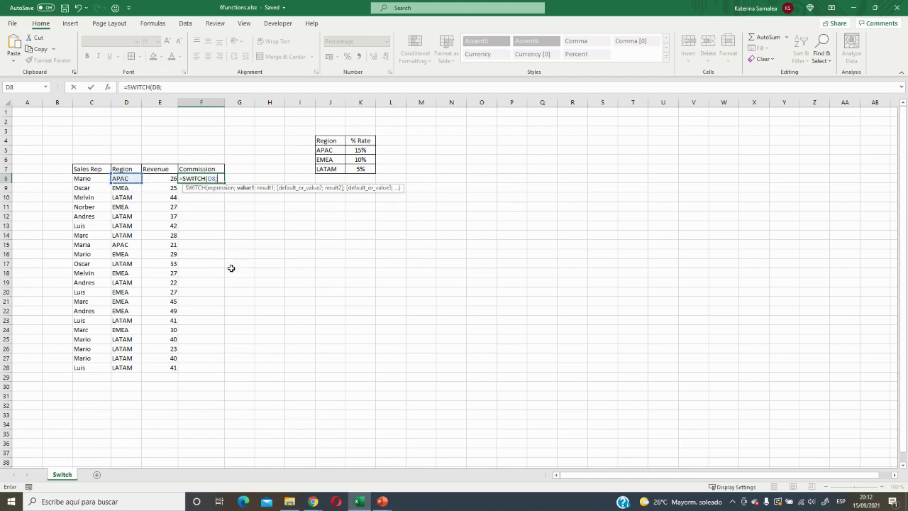
Complete the SWITCH formula in F8 with the value and result pairs J5;K5, J6;K6 and J7;K7.
{"action": "left_click", "coordinate": [333, 152]}
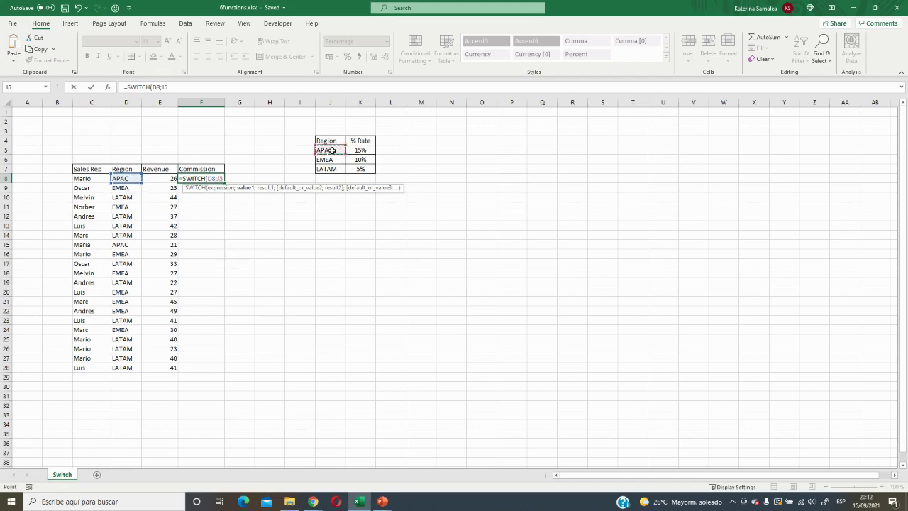
{"action": "type", "text": ";"}
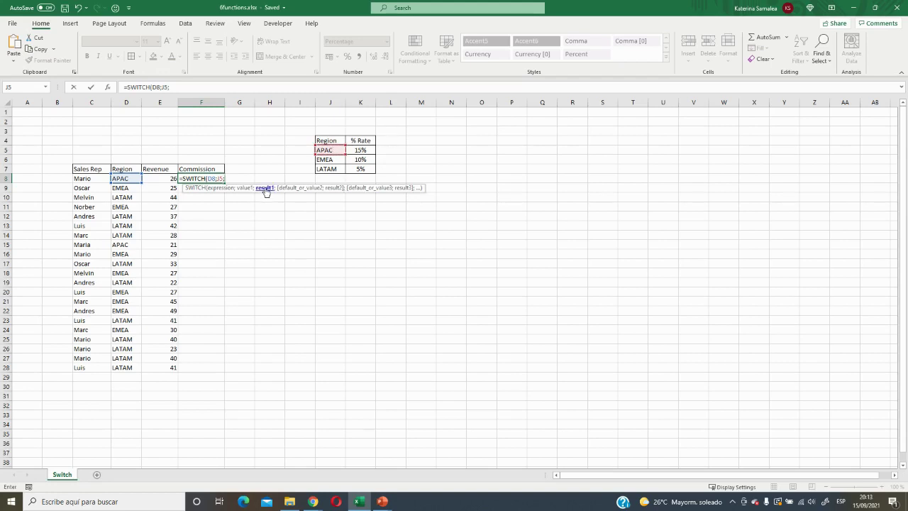
{"action": "left_click", "coordinate": [361, 151]}
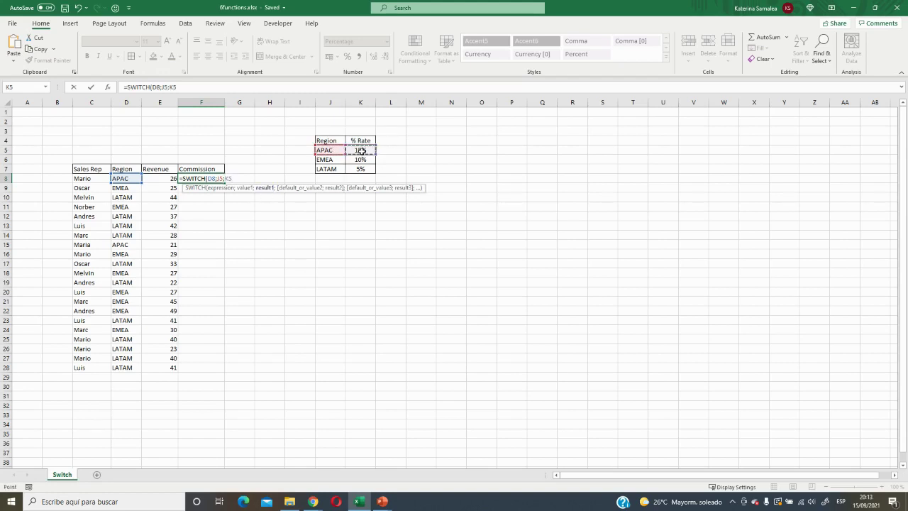
{"action": "type", "text": ";"}
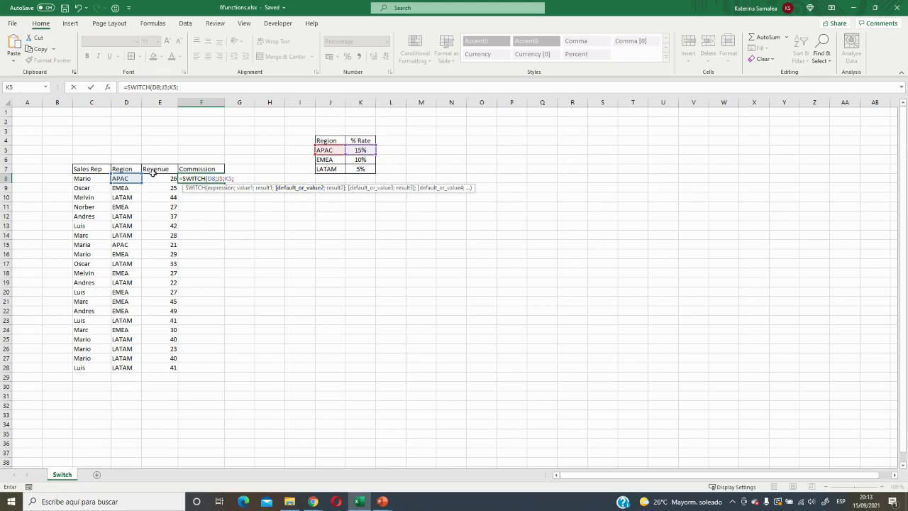
{"action": "left_click", "coordinate": [331, 162]}
{"action": "type", "text": ";"}
{"action": "left_click", "coordinate": [360, 161]}
{"action": "type", "text": ";"}
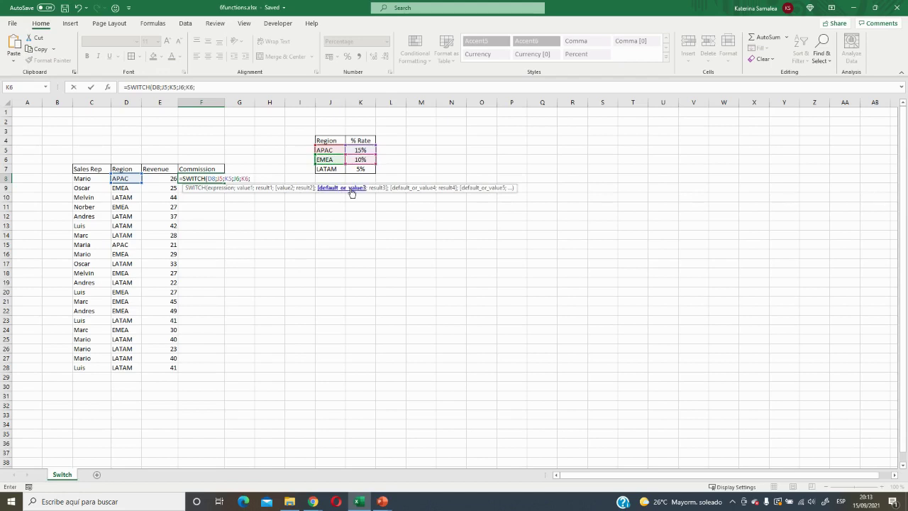
{"action": "left_click", "coordinate": [333, 169]}
{"action": "type", "text": ";"}
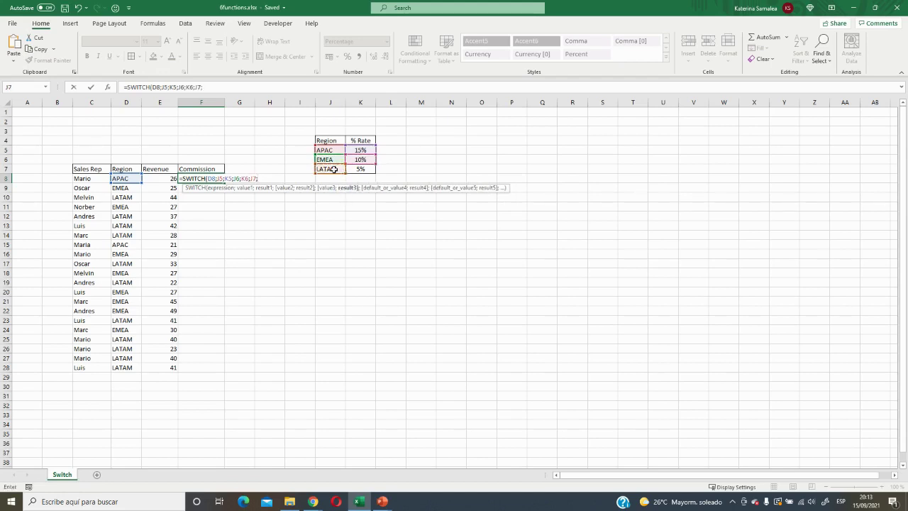
{"action": "left_click", "coordinate": [366, 168]}
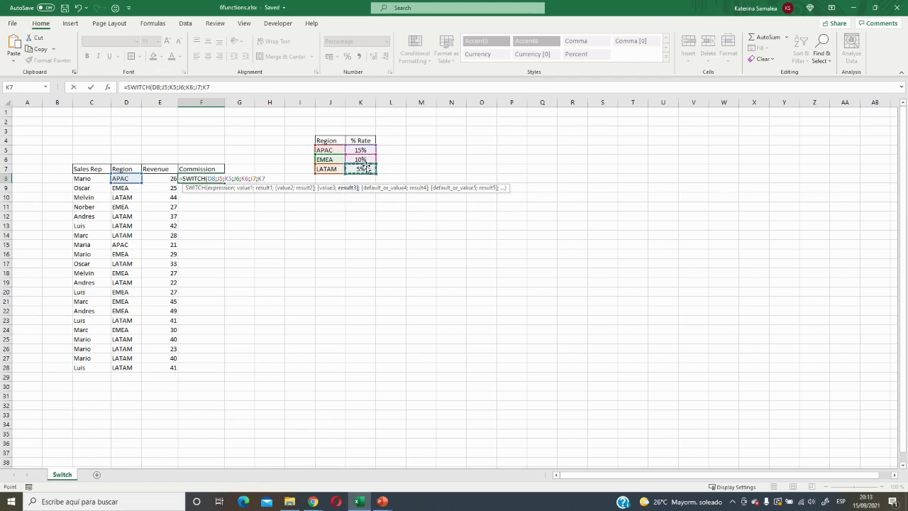
{"action": "key", "text": "Return"}
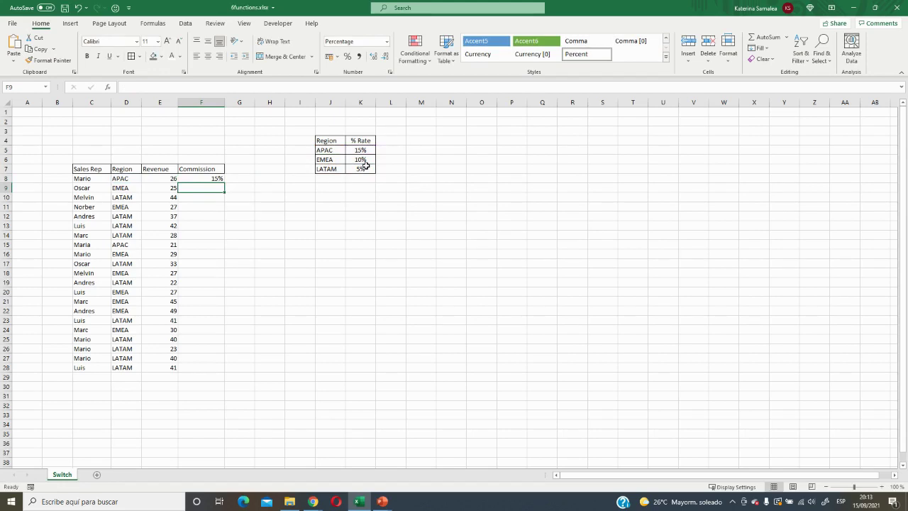
Make the rate table references in the F8 formula absolute, from $J$5 and $K$5 through $J$7 and $K$7.
{"action": "left_click", "coordinate": [202, 179]}
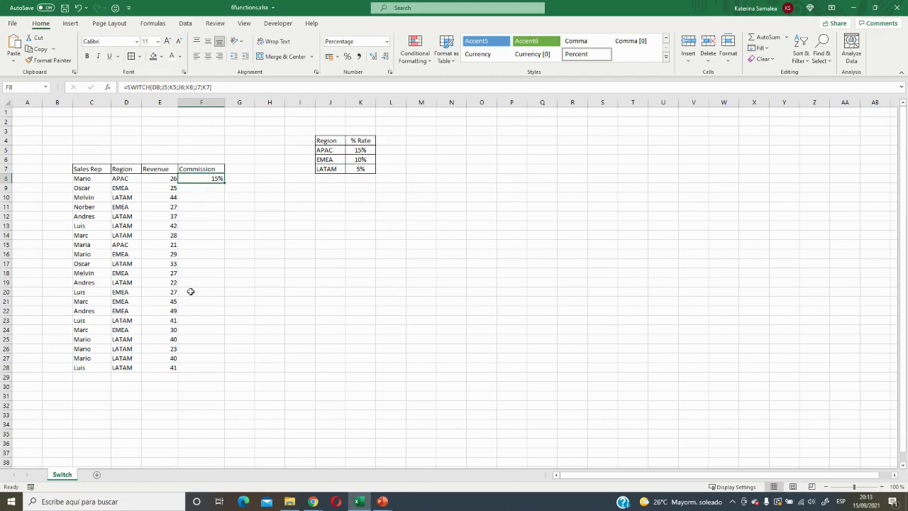
{"action": "left_click", "coordinate": [164, 86]}
{"action": "key", "text": "F4"}
{"action": "left_click", "coordinate": [176, 86]}
{"action": "key", "text": "F4"}
{"action": "left_click", "coordinate": [201, 86]}
{"action": "key", "text": "F4"}
{"action": "left_click", "coordinate": [211, 86]}
{"action": "key", "text": "F4"}
{"action": "left_click", "coordinate": [223, 88]}
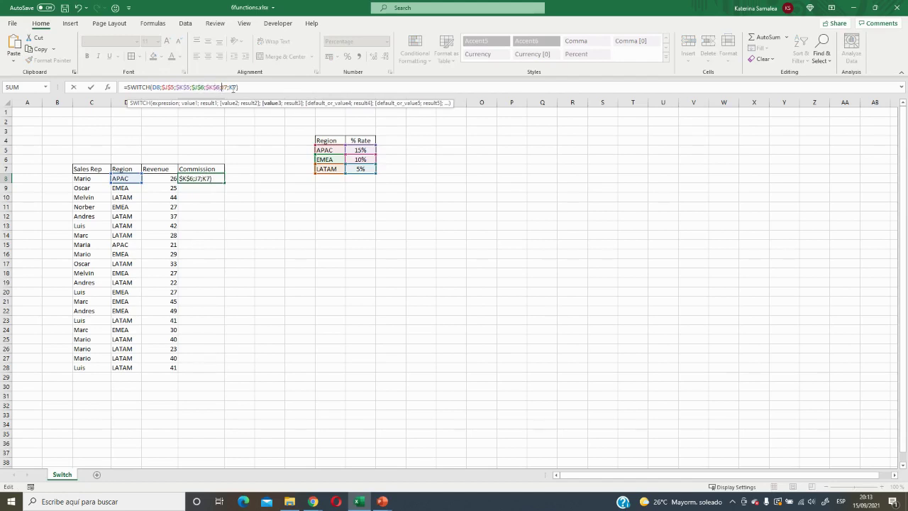
{"action": "key", "text": "F4"}
{"action": "left_click", "coordinate": [238, 87]}
{"action": "key", "text": "F4"}
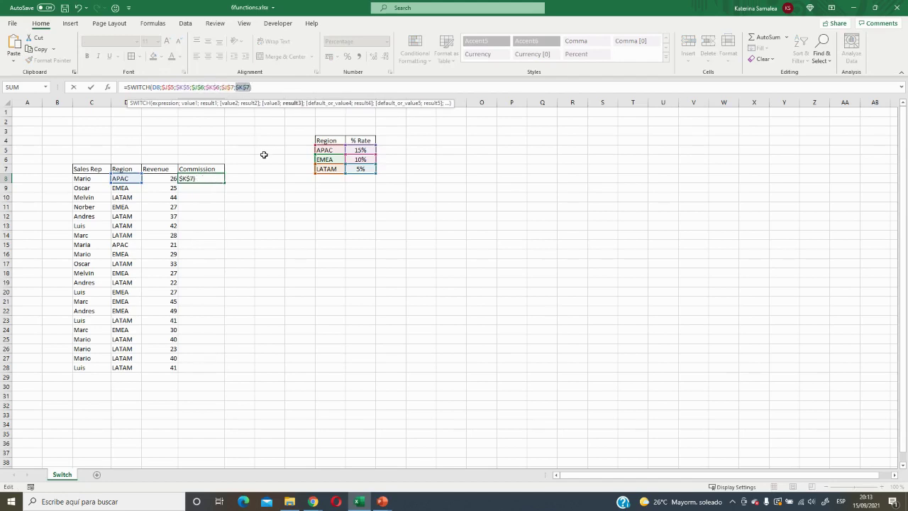
{"action": "key", "text": "Return"}
Fill the F8 formula down the Commission column to F28 and check the rates in rows 26 and 27.
{"action": "left_click", "coordinate": [212, 178]}
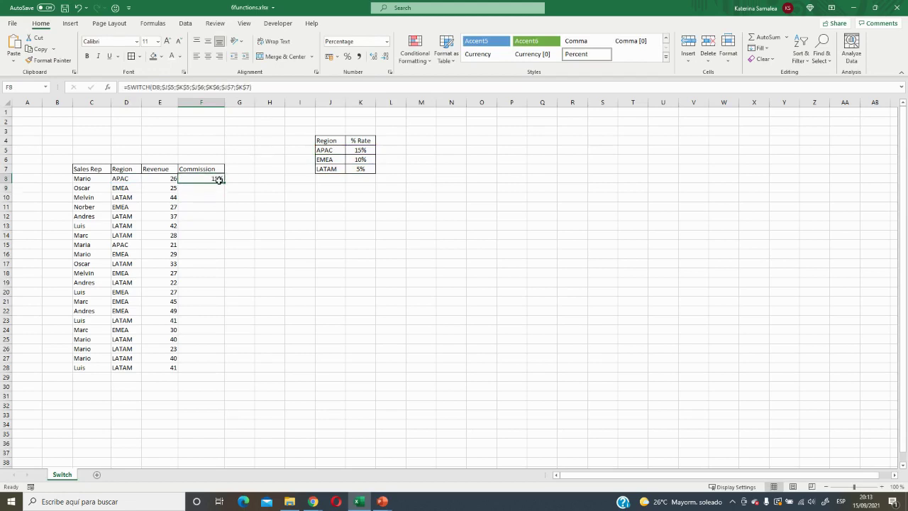
{"action": "double_click", "coordinate": [224, 183]}
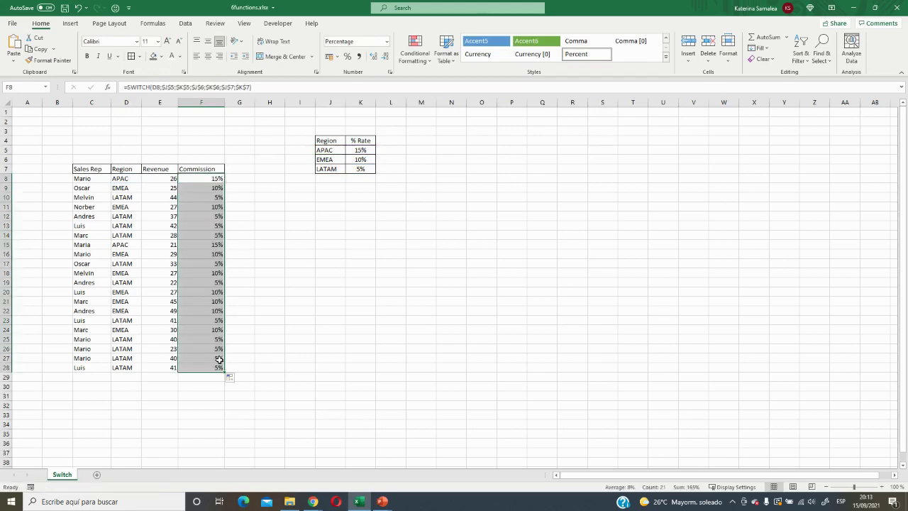
{"action": "left_click", "coordinate": [158, 348]}
{"action": "left_click_drag", "start_coordinate": [118, 351], "coordinate": [204, 356]}
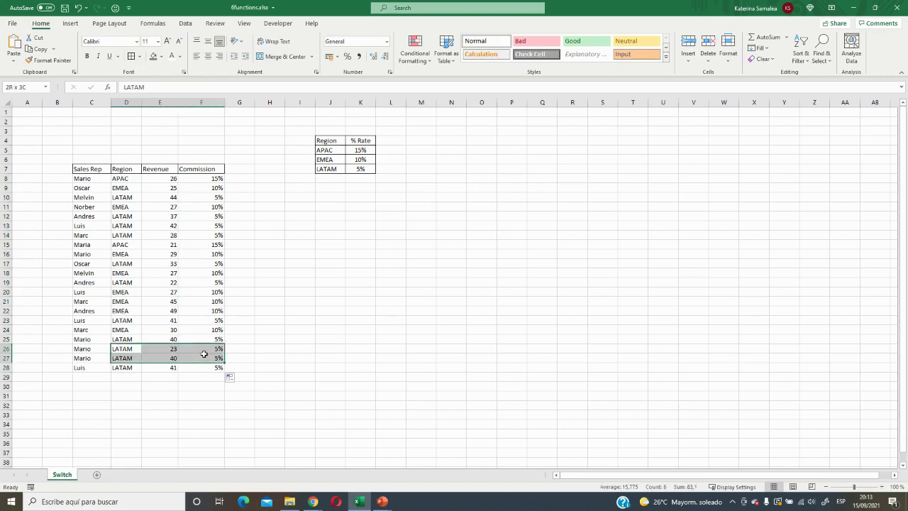
{"action": "left_click", "coordinate": [170, 281]}
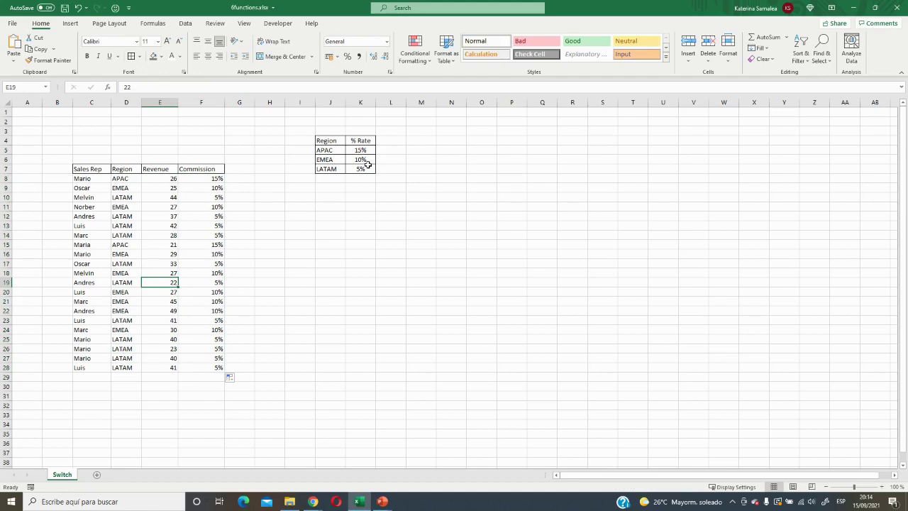
Copy the EMEA region from D18 into D23 and check the commission in F23.
{"action": "left_click", "coordinate": [130, 275]}
{"action": "key", "text": "ctrl+c"}
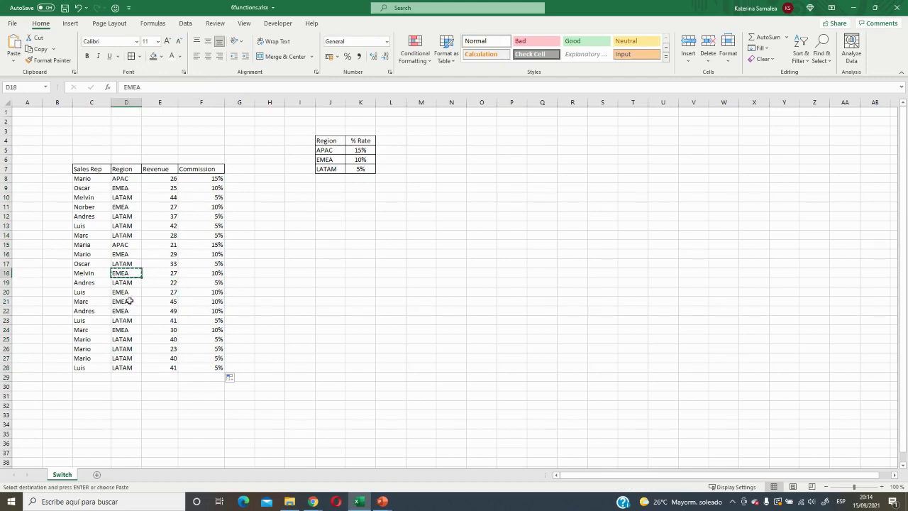
{"action": "left_click", "coordinate": [129, 301]}
{"action": "left_click", "coordinate": [134, 320]}
{"action": "key", "text": "ctrl+v"}
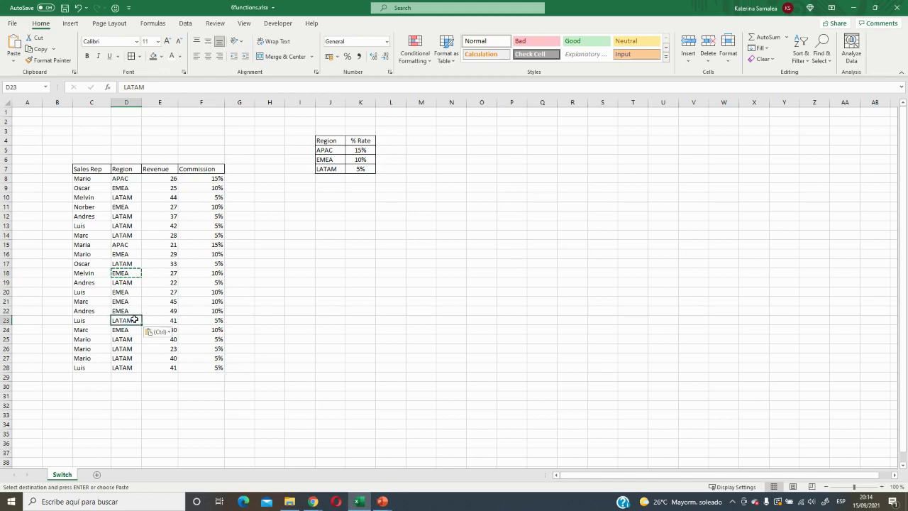
{"action": "left_click", "coordinate": [219, 321]}
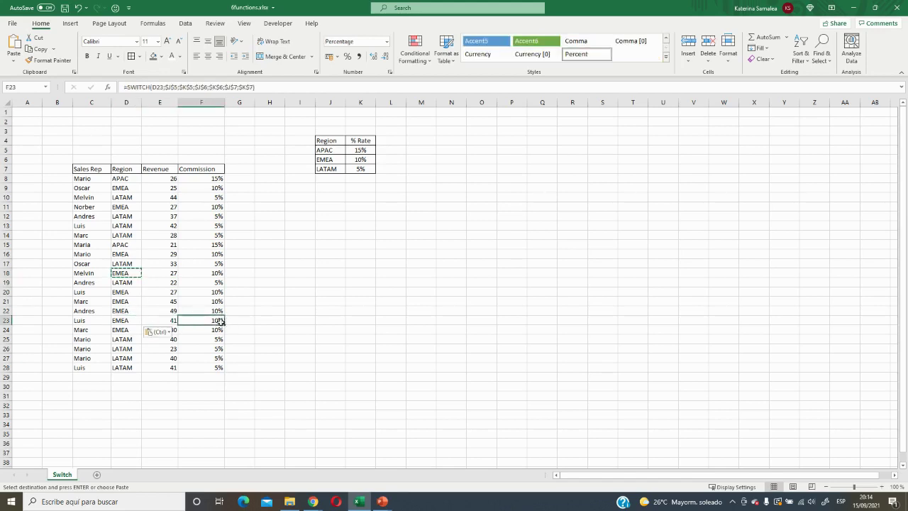
Copy the LATAM region from D26 into D16.
{"action": "left_click", "coordinate": [131, 348]}
{"action": "key", "text": "ctrl+c"}
{"action": "left_click", "coordinate": [115, 256]}
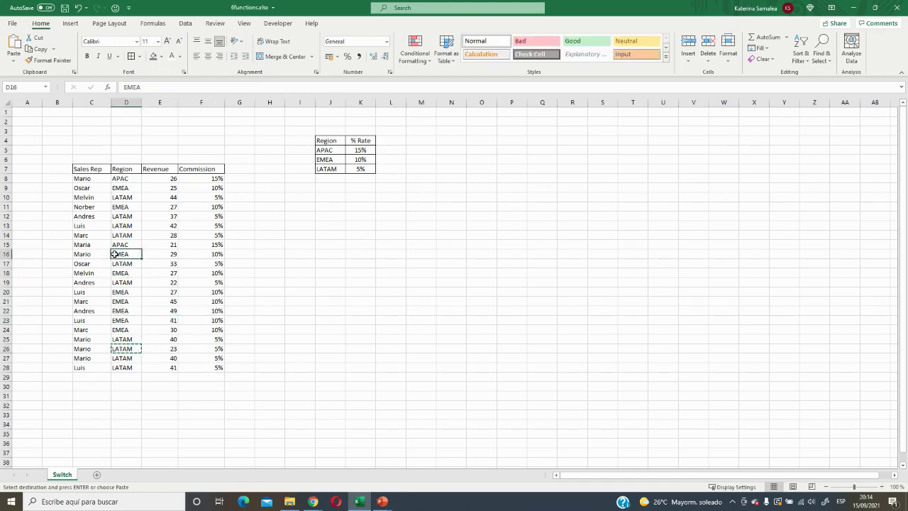
{"action": "key", "text": "ctrl+v"}
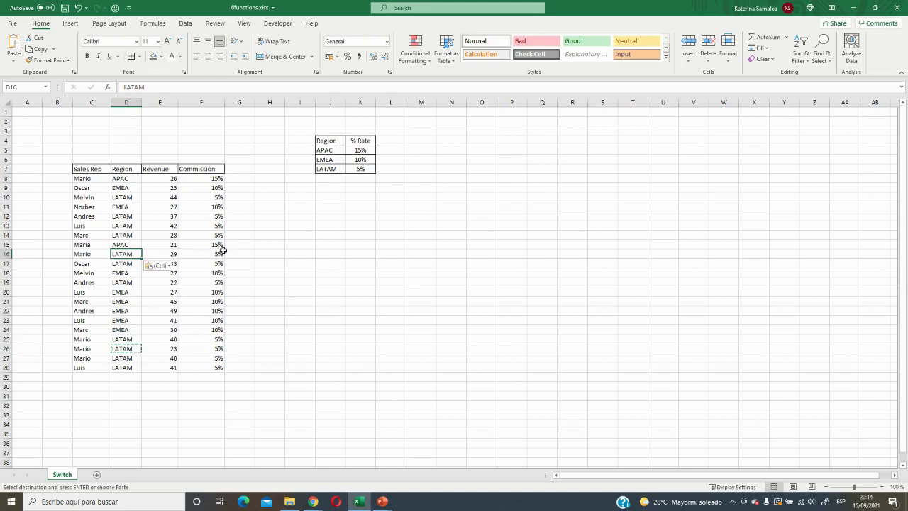
{"action": "key", "text": "Down"}
{"action": "key", "text": "Down"}
Copy the sales rep and region in C25:D25 into the first empty row at C29:D29.
{"action": "left_click_drag", "start_coordinate": [88, 340], "coordinate": [116, 338]}
{"action": "key", "text": "ctrl+c"}
{"action": "left_click", "coordinate": [88, 377]}
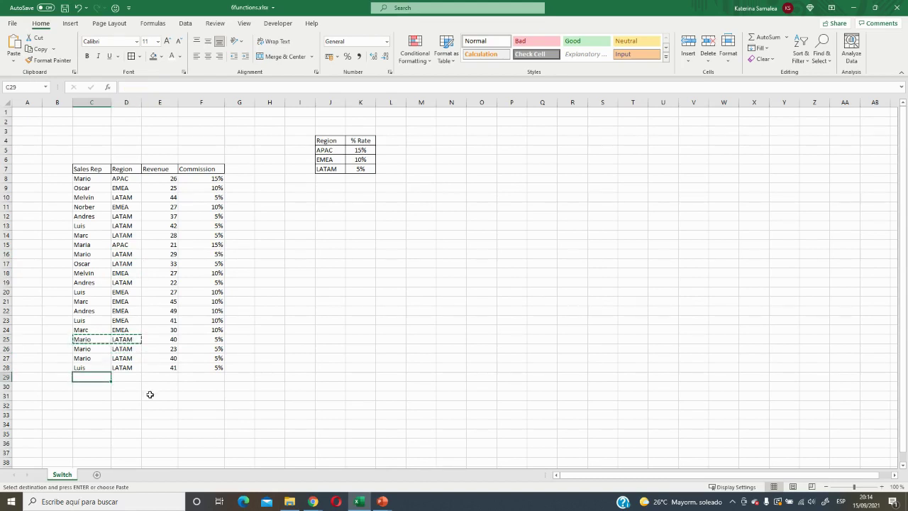
{"action": "key", "text": "ctrl+v"}
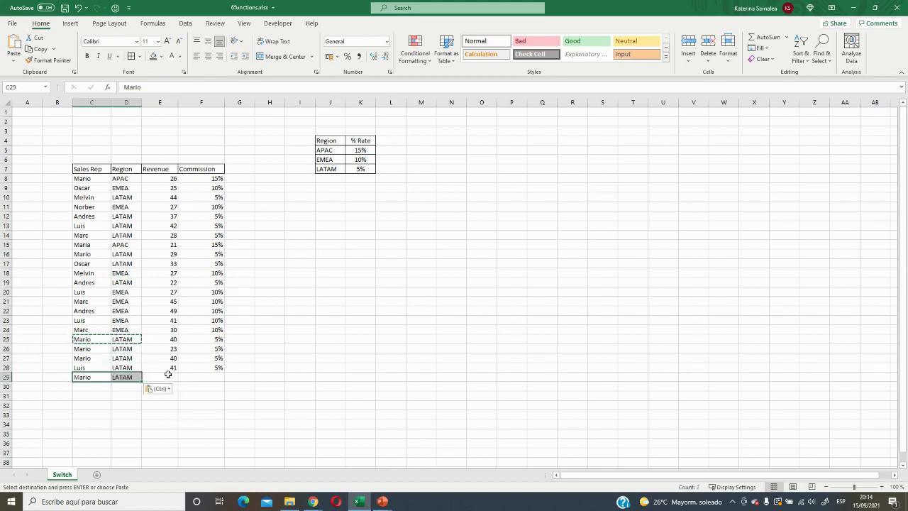
Enter a revenue of 50 in E29 for the newly added row below the data.
{"action": "left_click", "coordinate": [165, 377]}
{"action": "type", "text": "50"}
{"action": "key", "text": "Tab"}
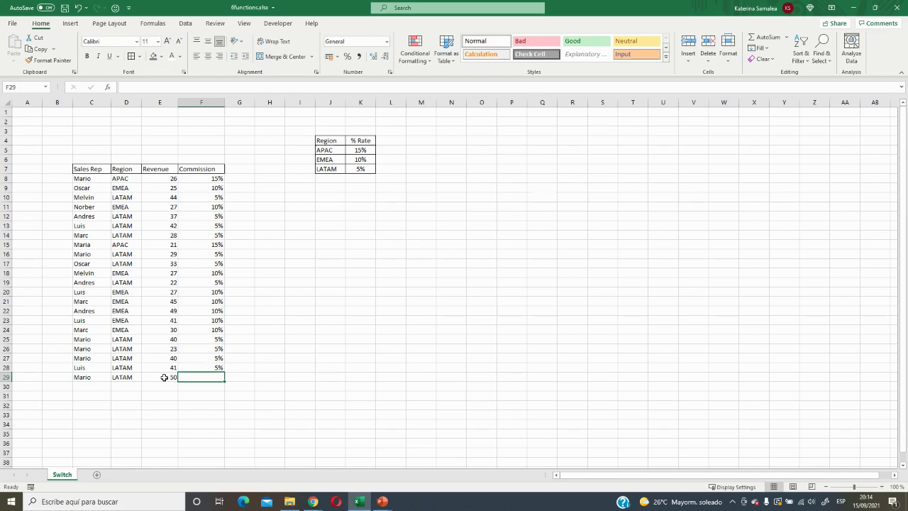
Clear the contents of the added row in C29:F29.
{"action": "key", "text": "shift+Left"}
{"action": "key", "text": "shift+Left"}
{"action": "key", "text": "shift+Left"}
{"action": "key", "text": "Delete"}
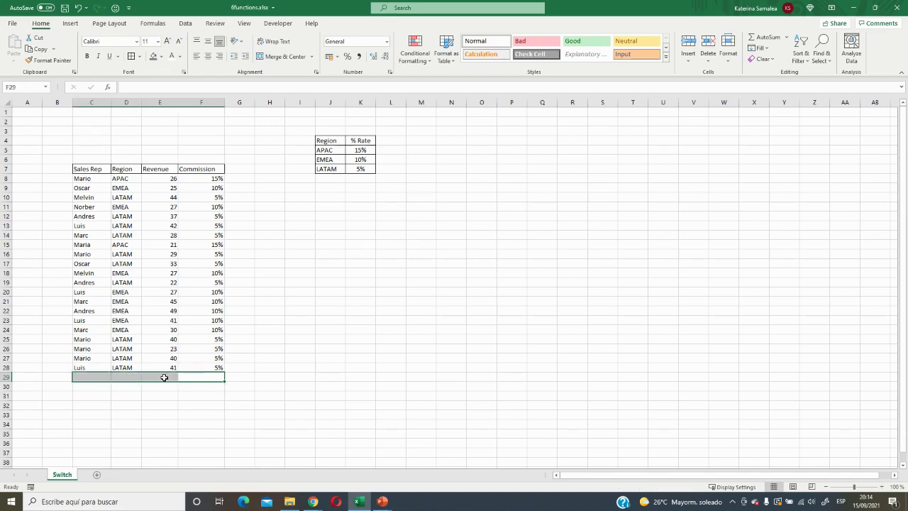
Convert the sales data range C7:F28 into a table with headers.
{"action": "left_click", "coordinate": [159, 332]}
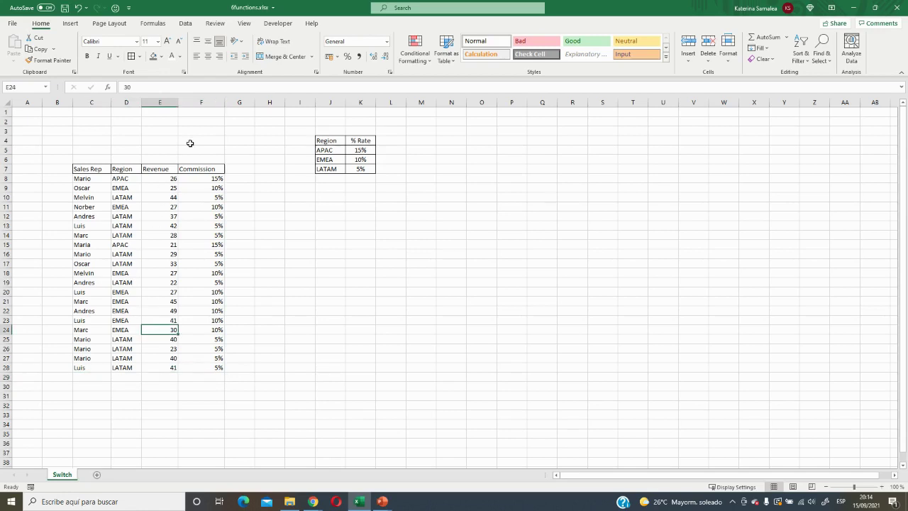
{"action": "left_click", "coordinate": [71, 22]}
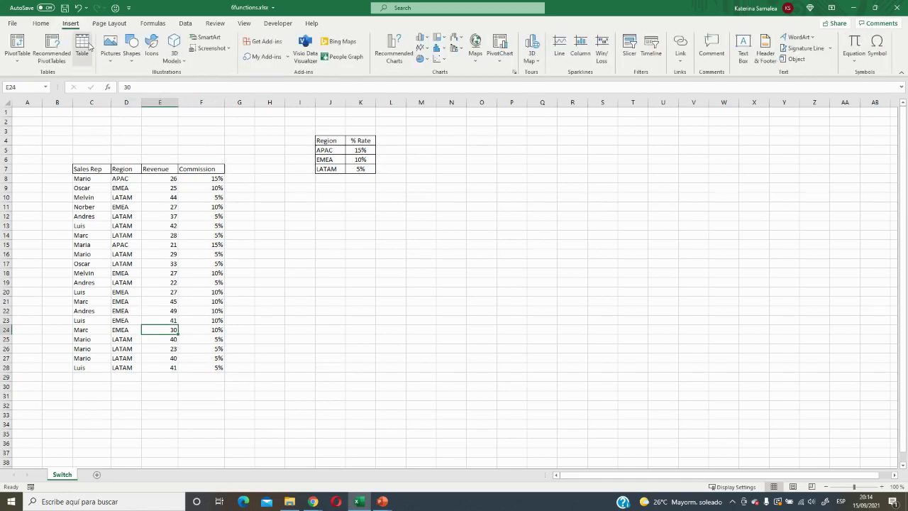
{"action": "left_click", "coordinate": [82, 46]}
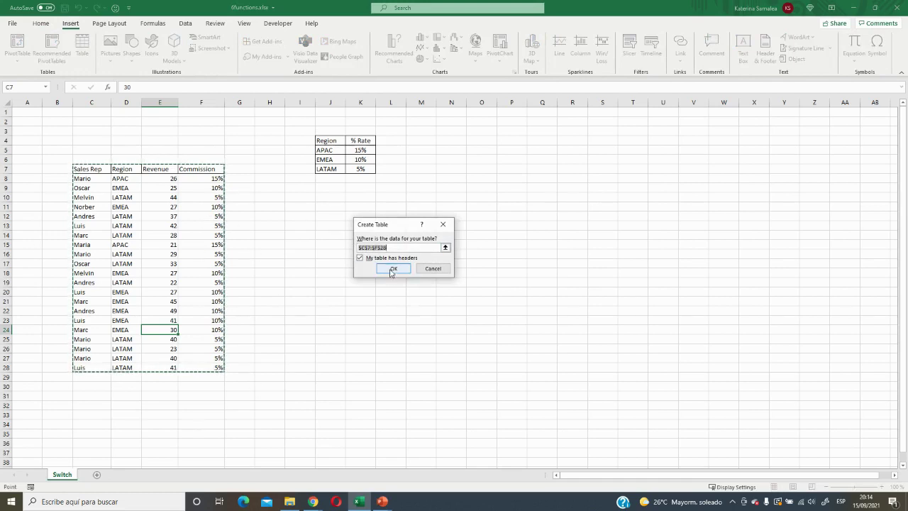
{"action": "left_click", "coordinate": [392, 268]}
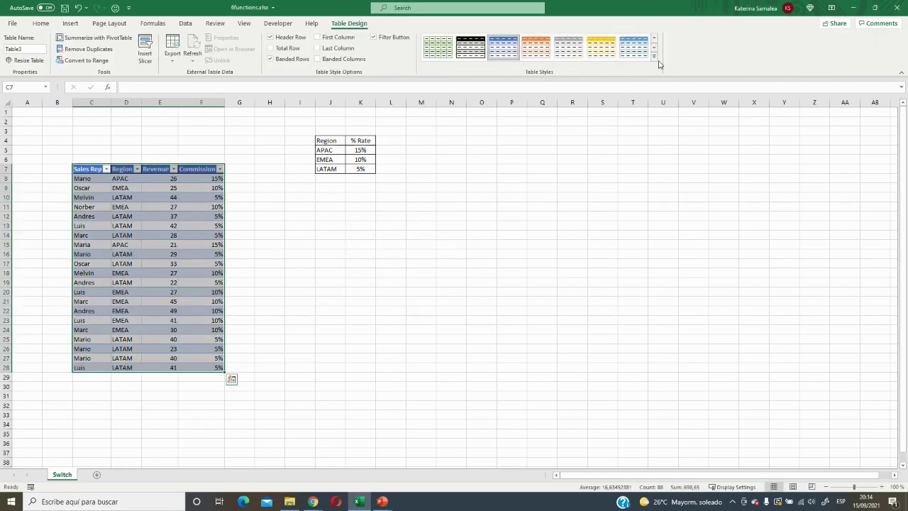
Apply the plain, unshaded style from the Light group to the sales table.
{"action": "left_click", "coordinate": [653, 55]}
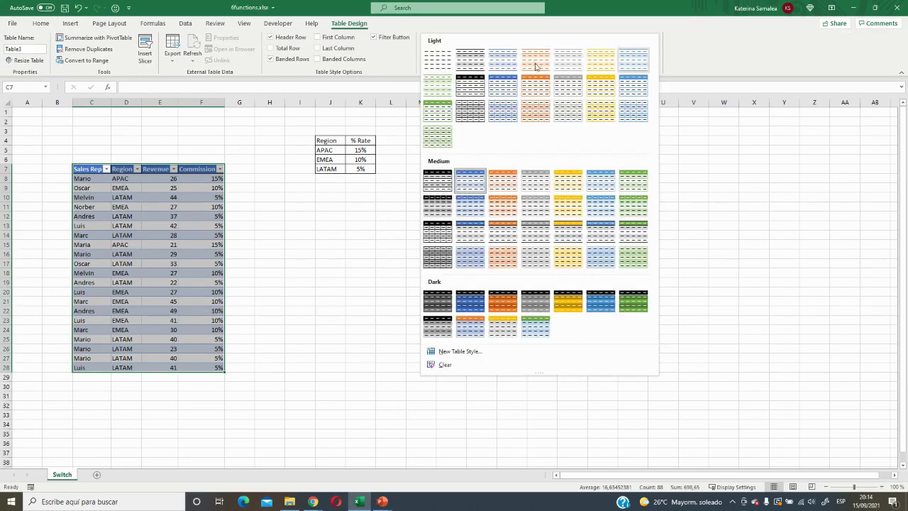
{"action": "left_click", "coordinate": [438, 71]}
{"action": "left_click", "coordinate": [187, 225]}
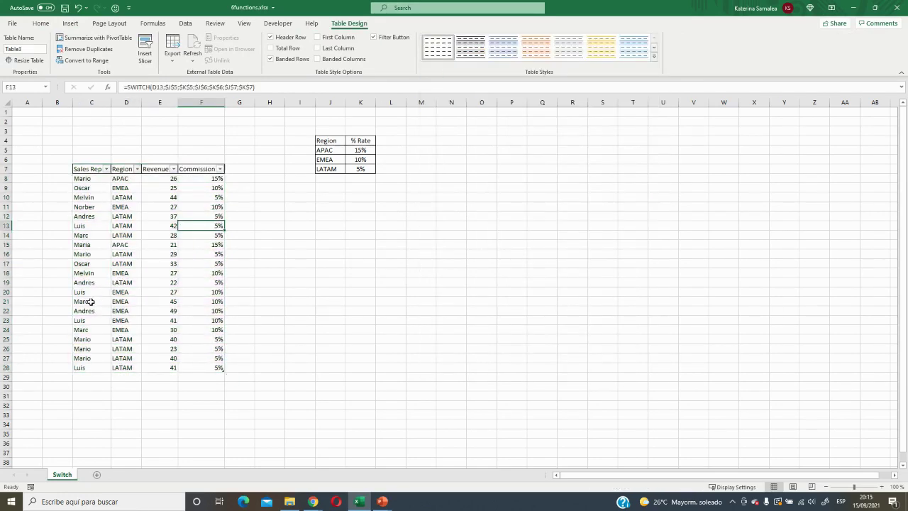
Copy the sales rep, region and revenue in C21:E21 into the first empty row below the table at C29.
{"action": "left_click_drag", "start_coordinate": [90, 301], "coordinate": [149, 296]}
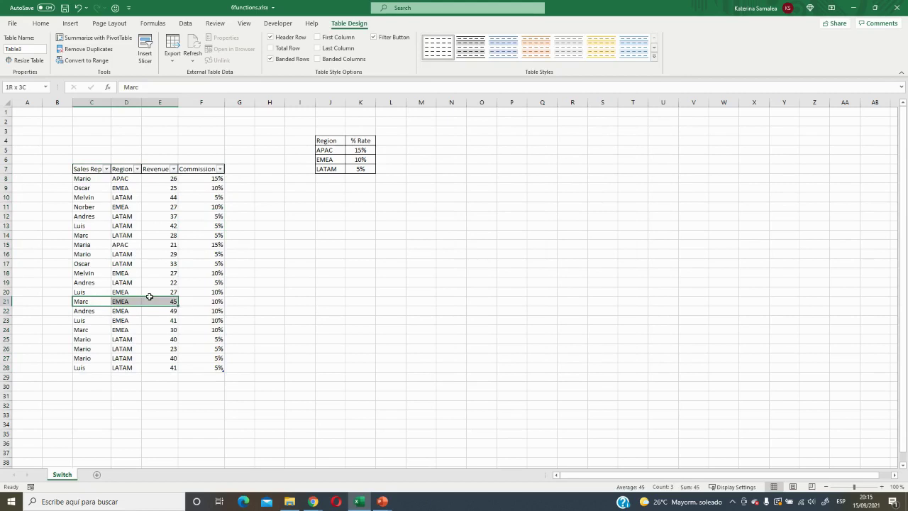
{"action": "key", "text": "ctrl+c"}
{"action": "left_click", "coordinate": [85, 377]}
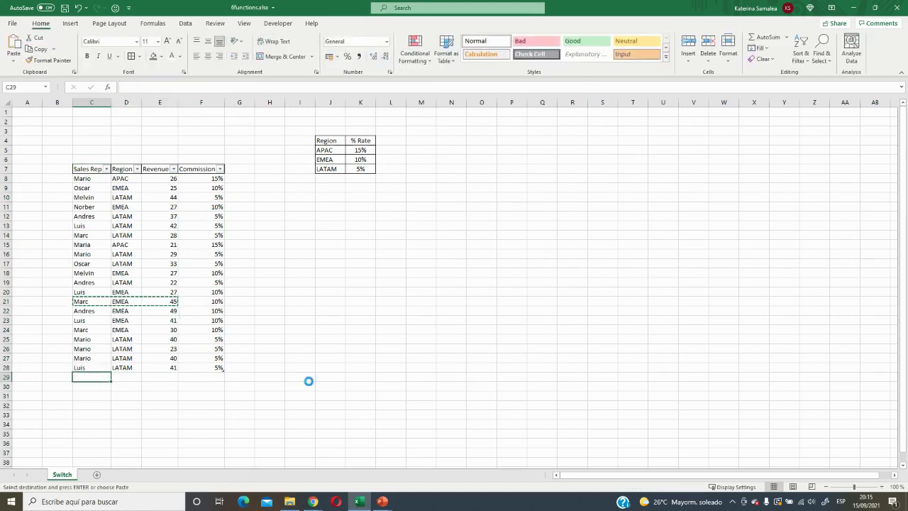
{"action": "key", "text": "ctrl+v"}
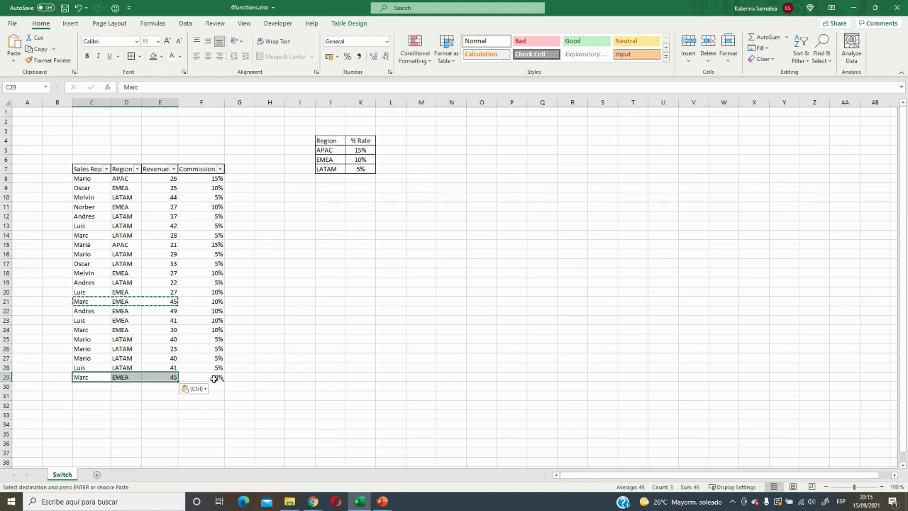
Copy the sales rep, region and revenue in C25:E25 into the row below the table at C30.
{"action": "left_click_drag", "start_coordinate": [97, 339], "coordinate": [168, 339]}
{"action": "key", "text": "ctrl+c"}
{"action": "left_click", "coordinate": [88, 383]}
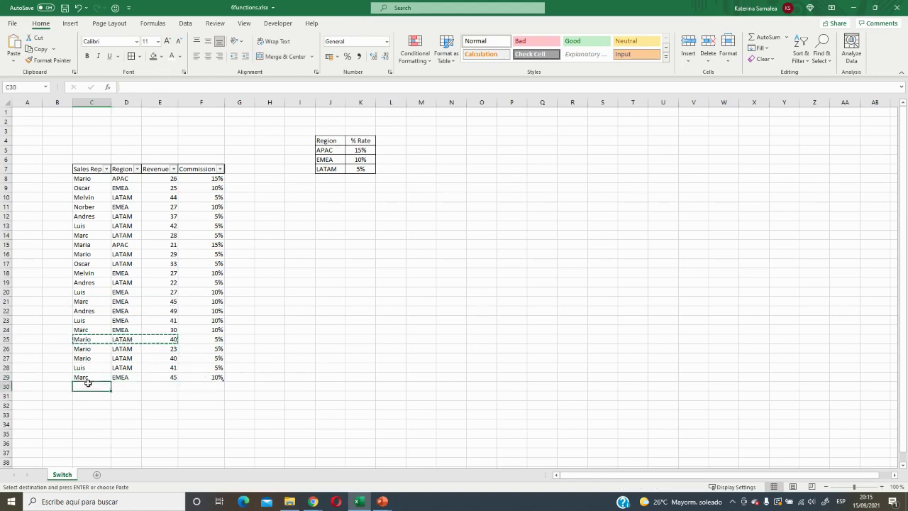
{"action": "key", "text": "ctrl+v"}
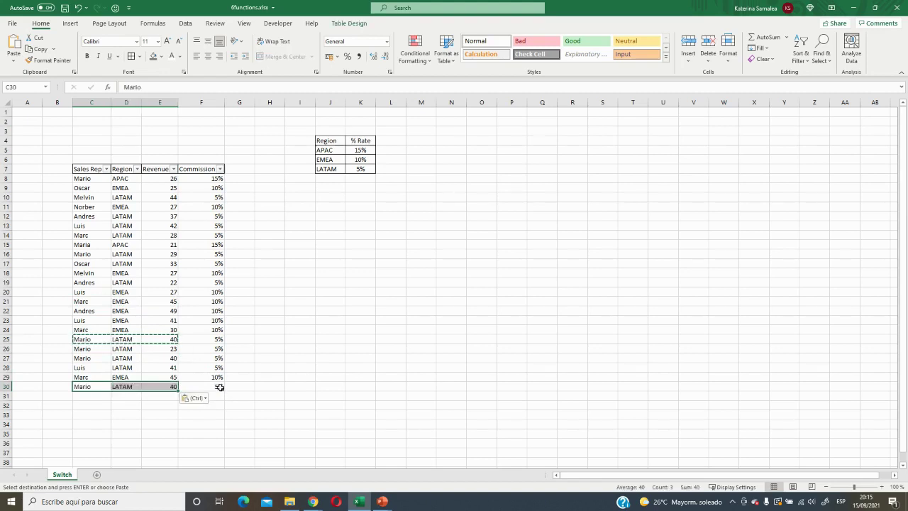
Compare the Region column with the rates in J5:K7, set the region in D16 to Europe and check F16.
{"action": "left_click", "coordinate": [134, 302]}
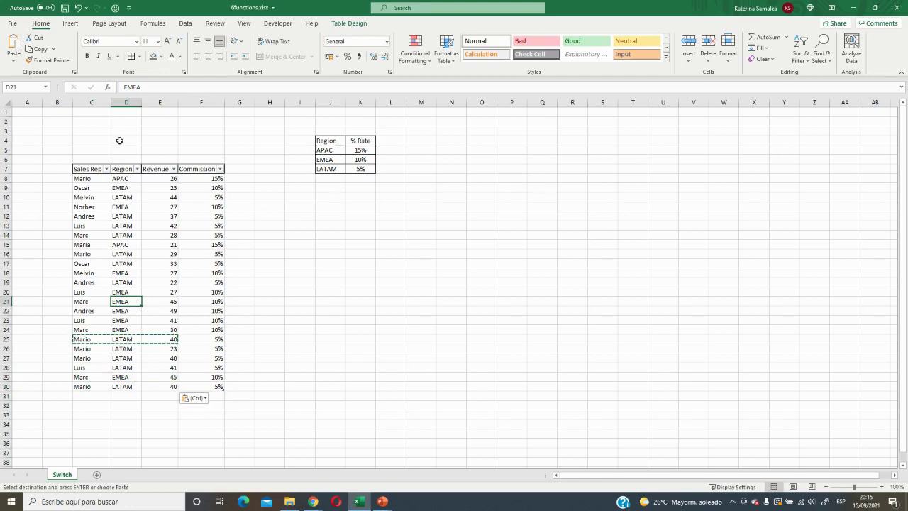
{"action": "left_click", "coordinate": [126, 102]}
{"action": "left_click_drag", "start_coordinate": [326, 150], "coordinate": [332, 162]}
{"action": "left_click_drag", "start_coordinate": [354, 168], "coordinate": [353, 168]}
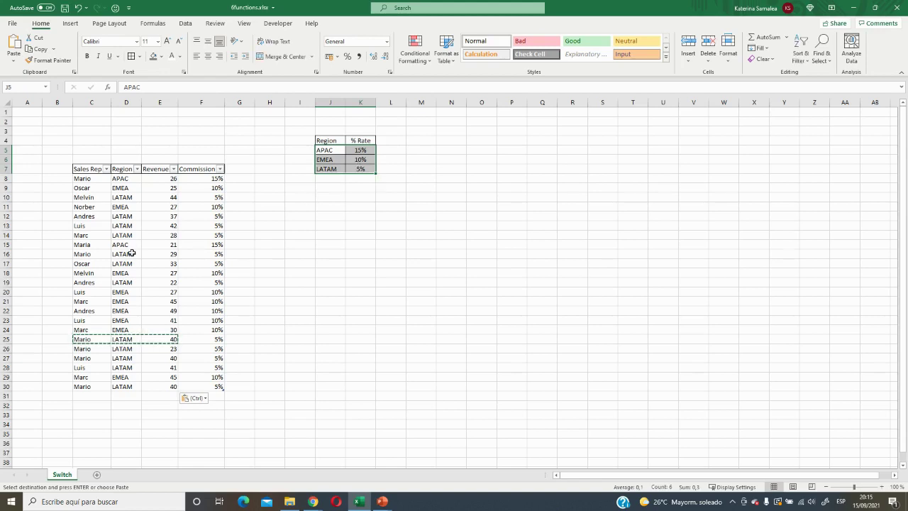
{"action": "left_click", "coordinate": [131, 253]}
{"action": "type", "text": "e"}
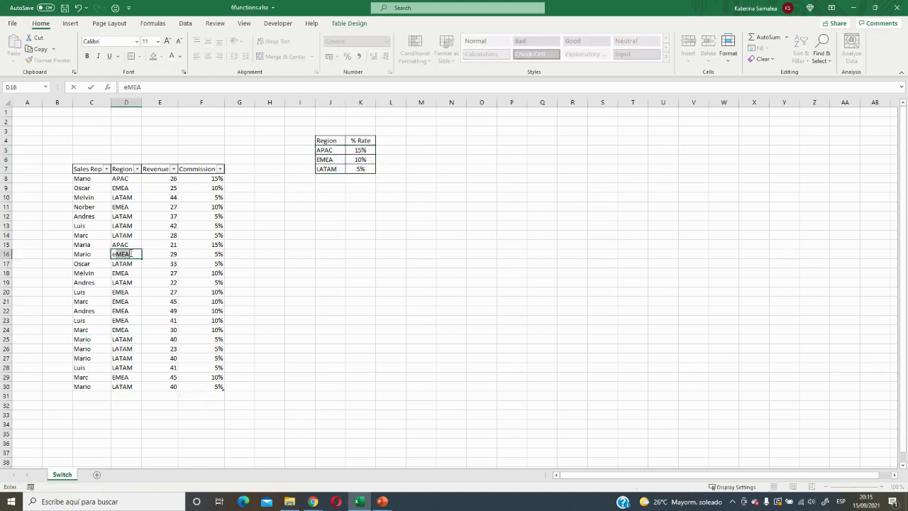
{"action": "type", "text": "urope"}
{"action": "key", "text": "Return"}
{"action": "key", "text": "Up"}
{"action": "key", "text": "Right"}
{"action": "key", "text": "Right"}
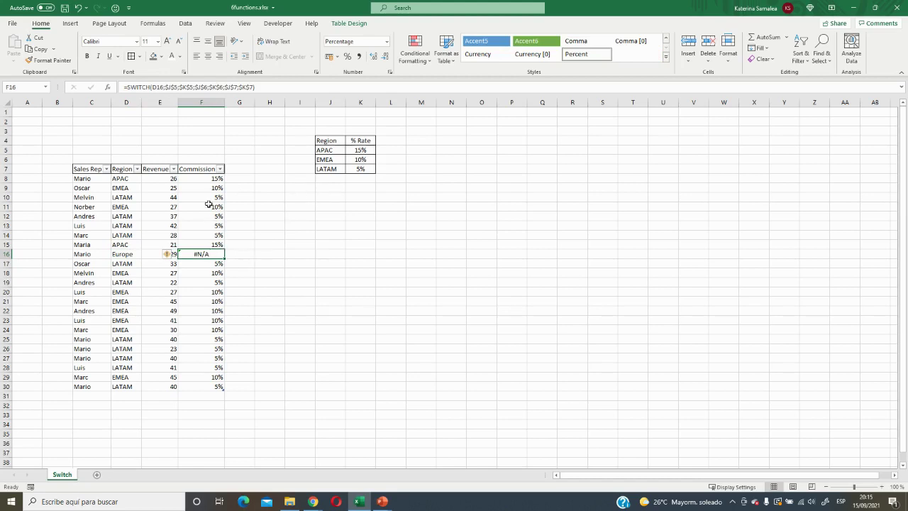
Add "Is not in the List" as the default result of the SWITCH formula in F8 and check F16.
{"action": "left_click", "coordinate": [204, 179]}
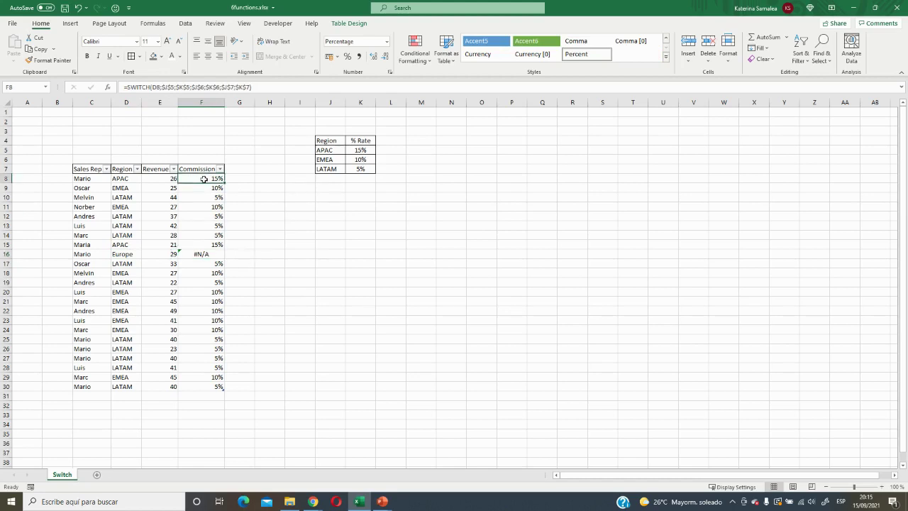
{"action": "left_click", "coordinate": [253, 88]}
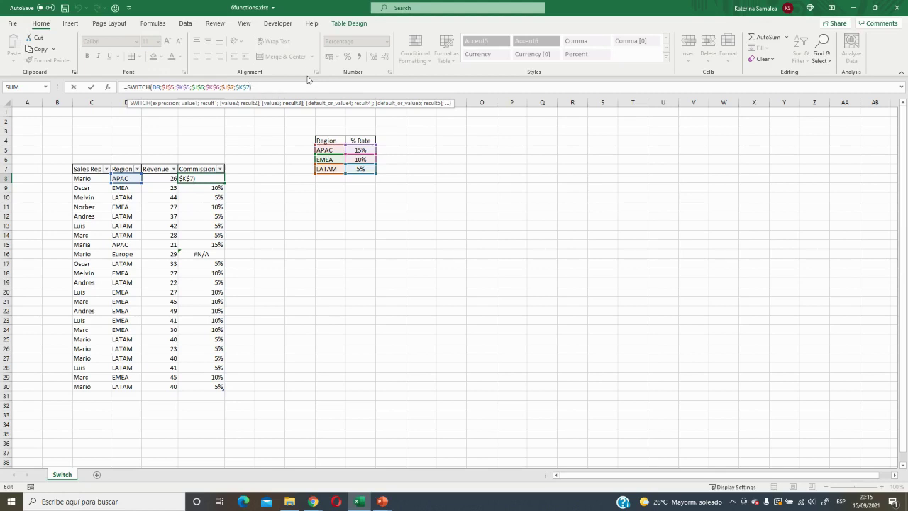
{"action": "type", "text": ";"}
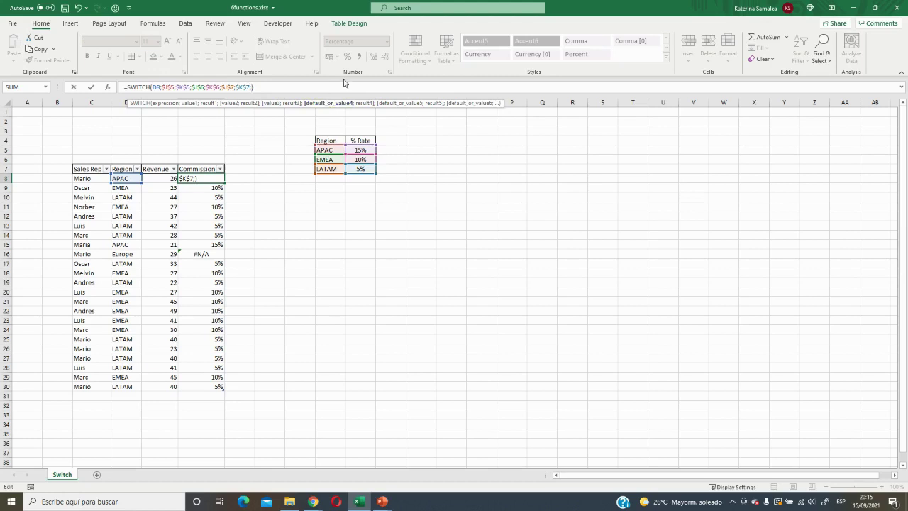
{"action": "type", "text": "\""}
{"action": "type", "text": "Is no"}
{"action": "type", "text": "r"}
{"action": "type", "text": " In the Li"}
{"action": "type", "text": "st\")"}
{"action": "key", "text": "Return"}
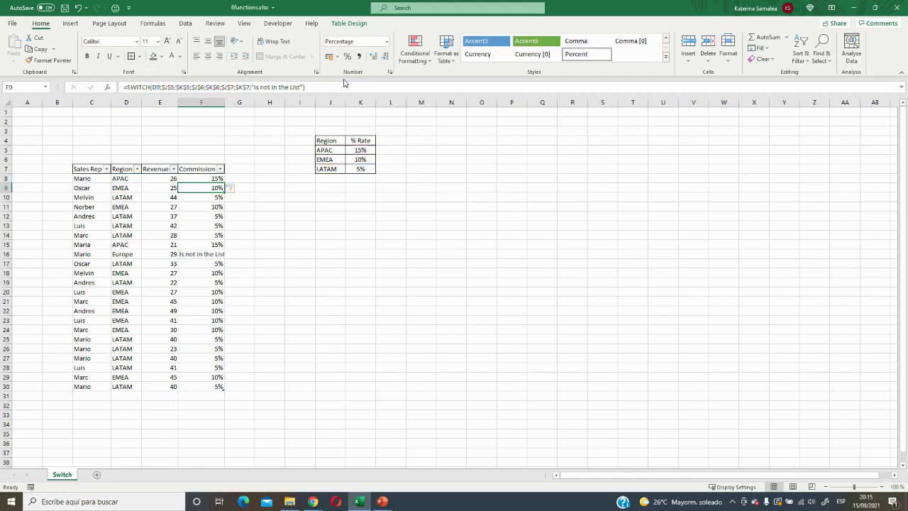
{"action": "left_click", "coordinate": [186, 254]}
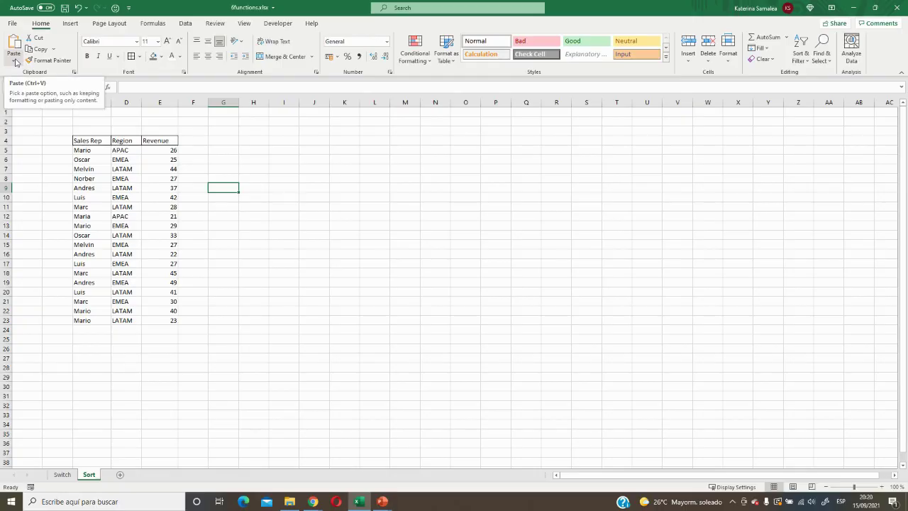
Review the Sales Rep, Region and Revenue columns on the Sort sheet.
{"action": "left_click", "coordinate": [219, 170]}
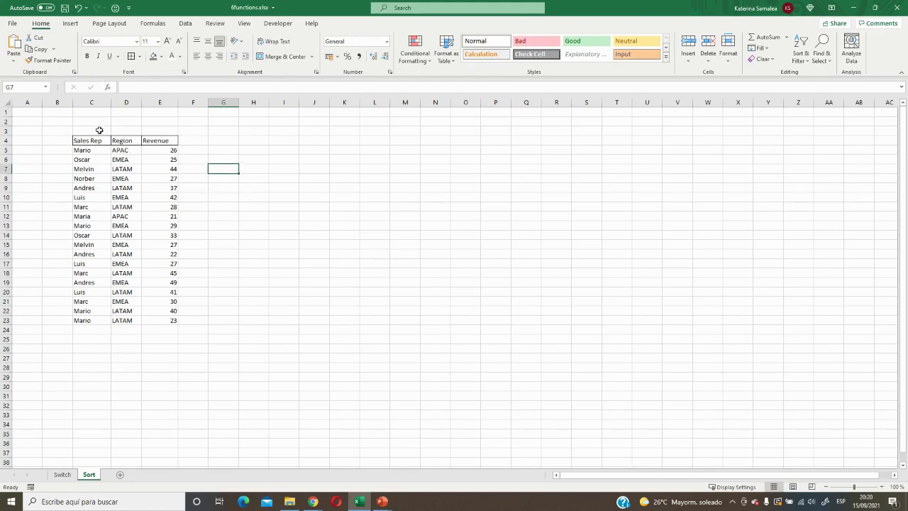
{"action": "left_click_drag", "start_coordinate": [86, 103], "coordinate": [154, 105]}
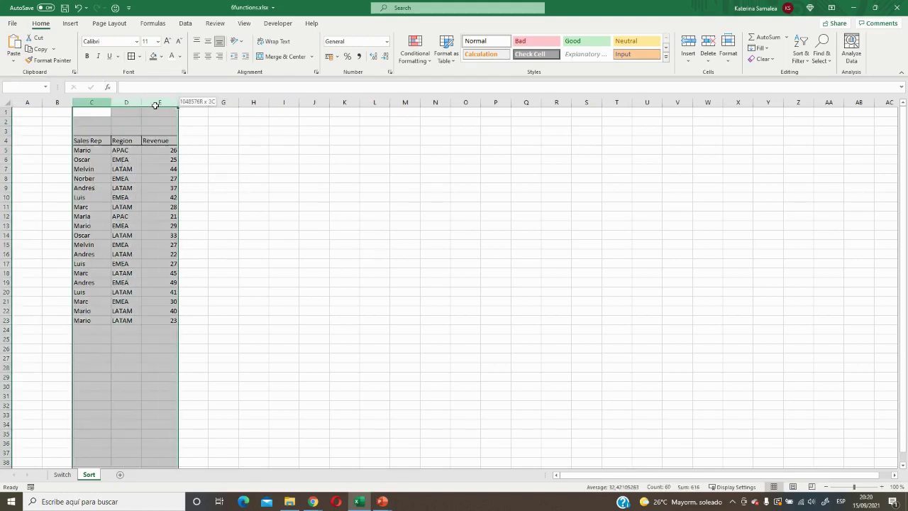
{"action": "left_click", "coordinate": [91, 105]}
{"action": "left_click", "coordinate": [126, 103]}
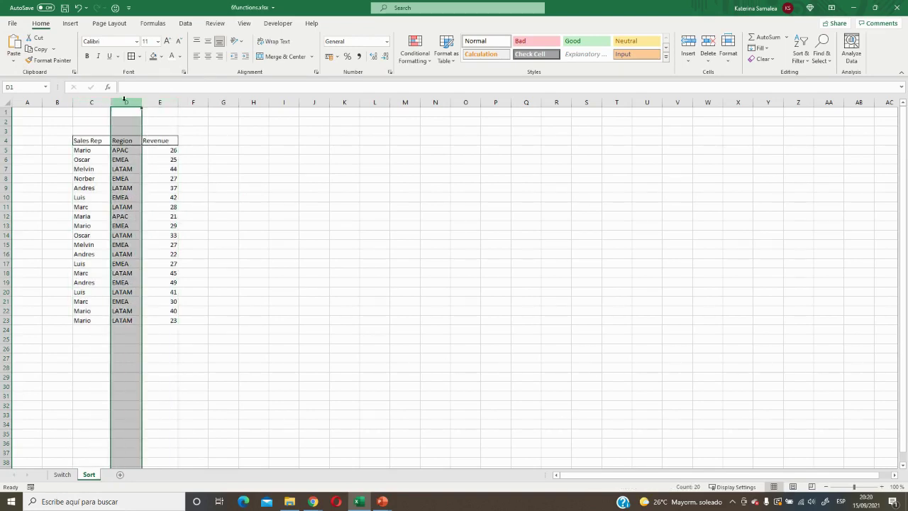
{"action": "left_click", "coordinate": [160, 103]}
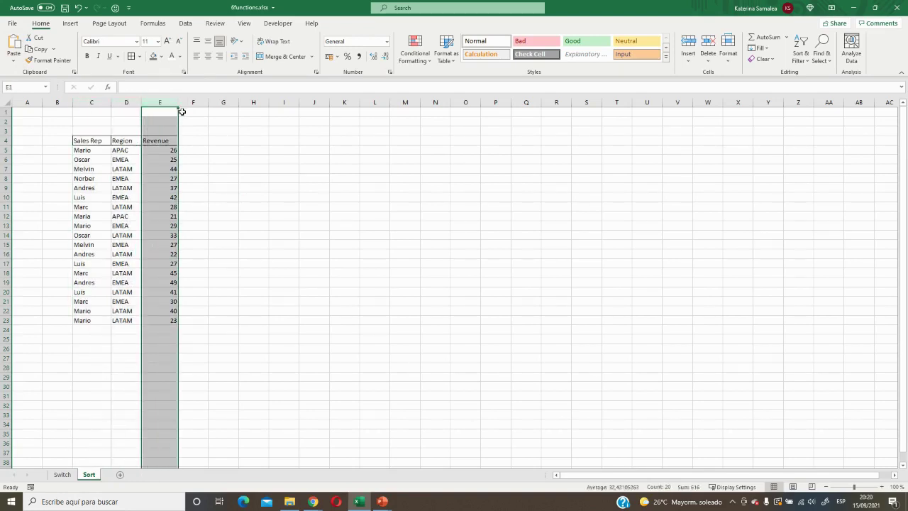
{"action": "left_click", "coordinate": [226, 142]}
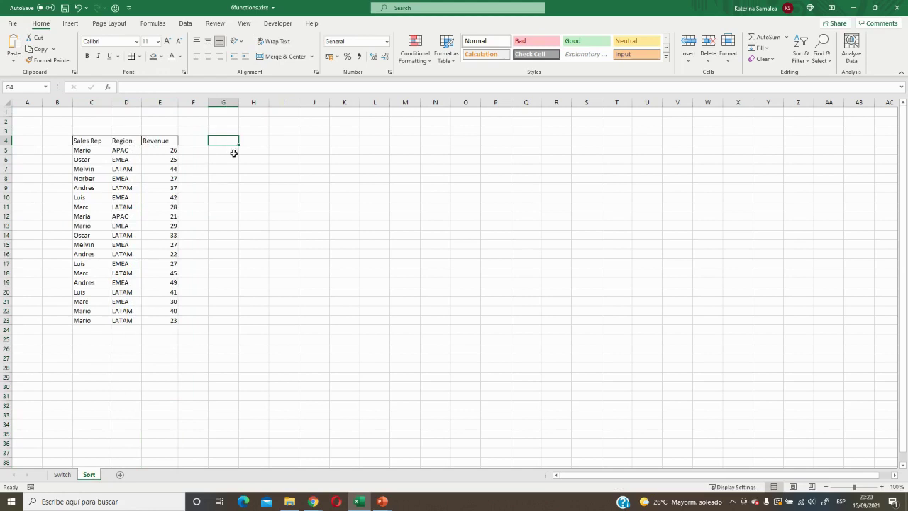
Enter a SORT formula in G5 that sorts the range C5:E23 with the default settings.
{"action": "left_click", "coordinate": [235, 149]}
{"action": "type", "text": "=SOR"}
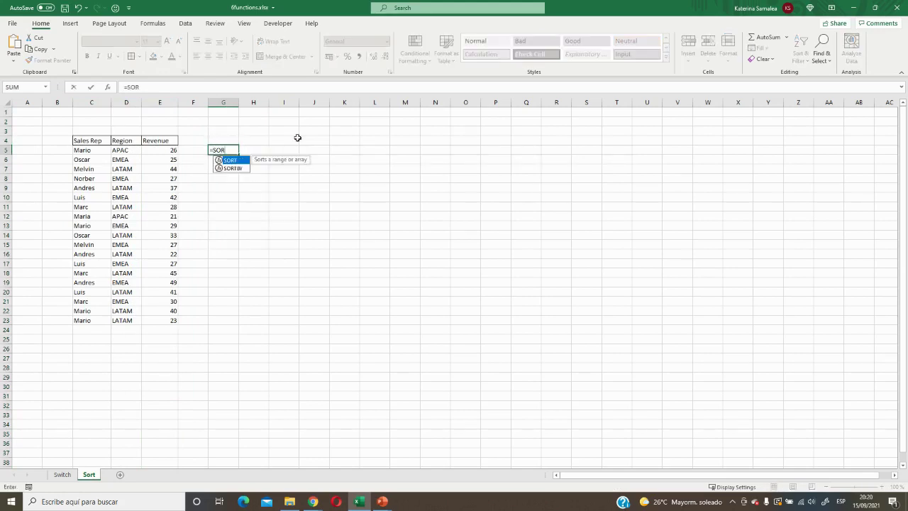
{"action": "key", "text": "Tab"}
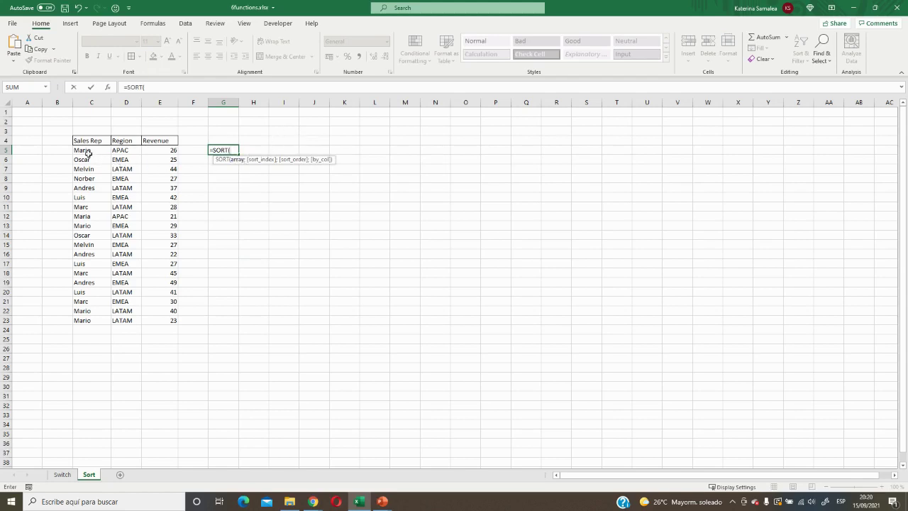
{"action": "left_click_drag", "start_coordinate": [85, 152], "coordinate": [150, 323]}
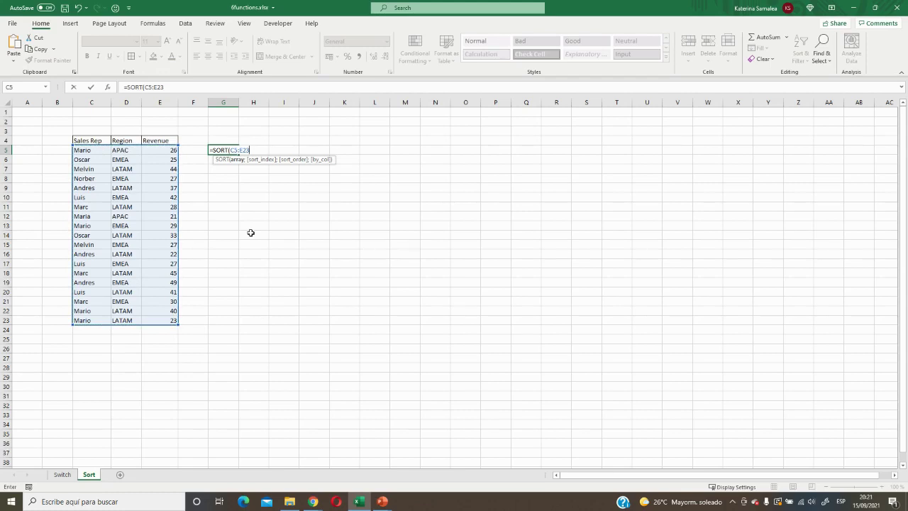
{"action": "key", "text": "Return"}
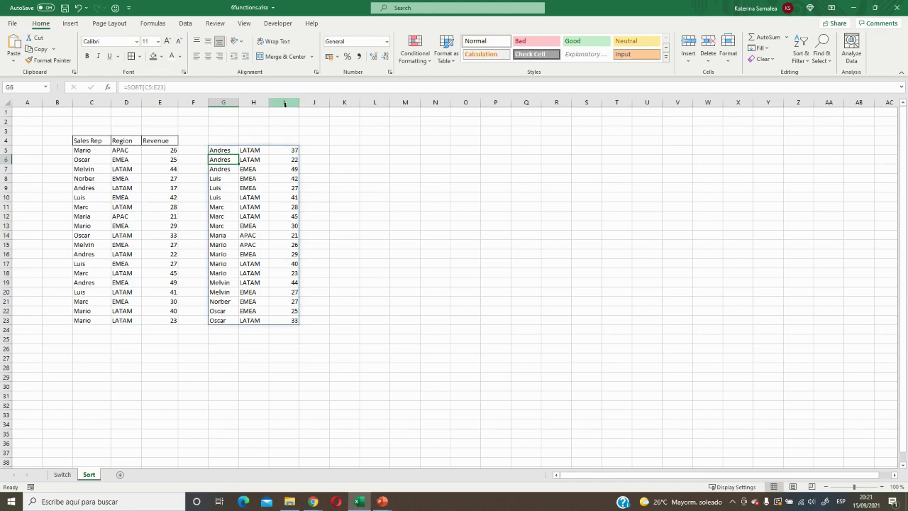
Extend the SORT formula in G5 with sort index 3, descending order (-1) and FALSE to sort by row.
{"action": "left_click", "coordinate": [226, 151]}
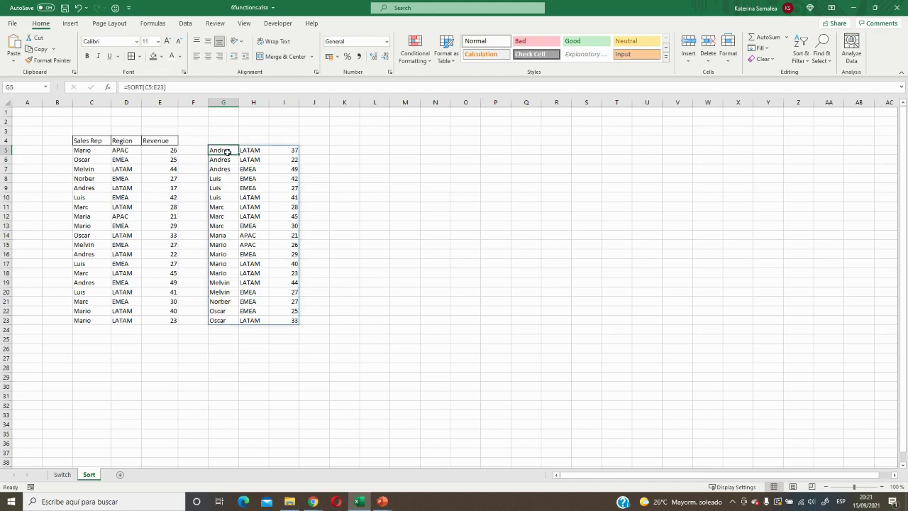
{"action": "left_click", "coordinate": [165, 86]}
{"action": "type", "text": ";"}
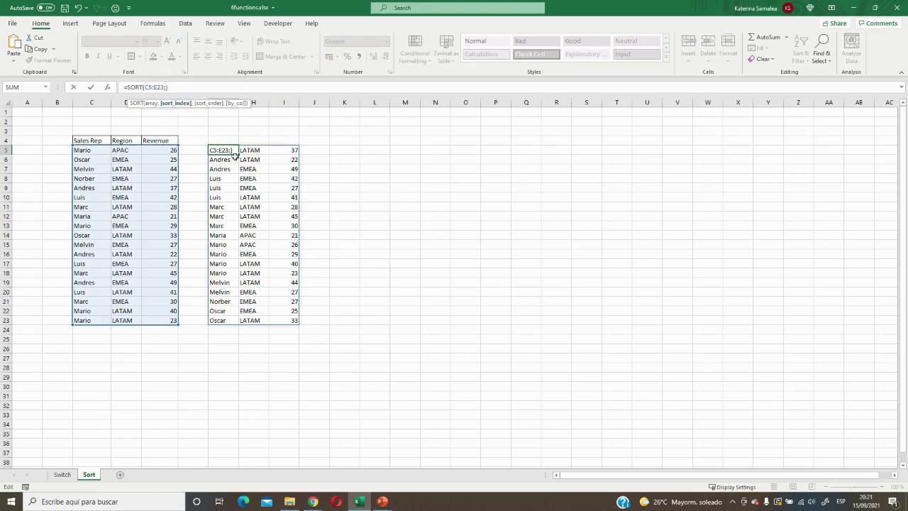
{"action": "type", "text": "3;"}
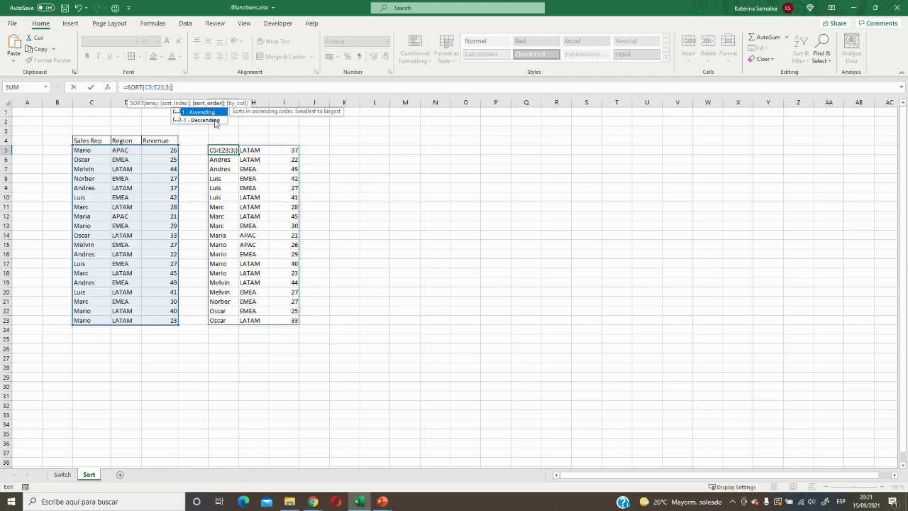
{"action": "double_click", "coordinate": [215, 120]}
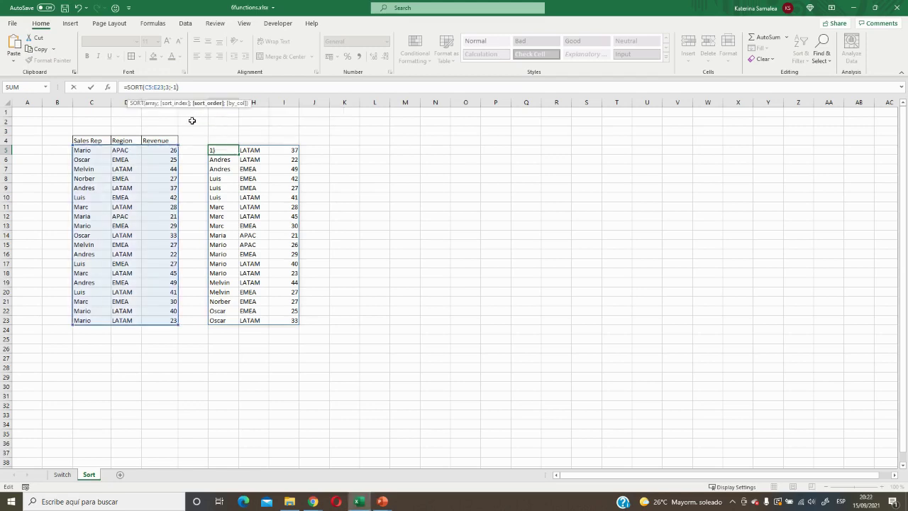
{"action": "type", "text": ";"}
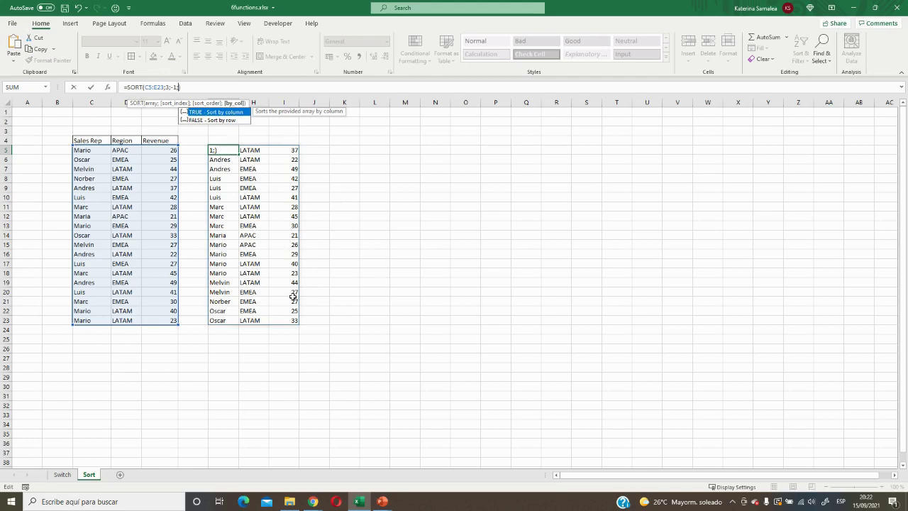
{"action": "double_click", "coordinate": [209, 120]}
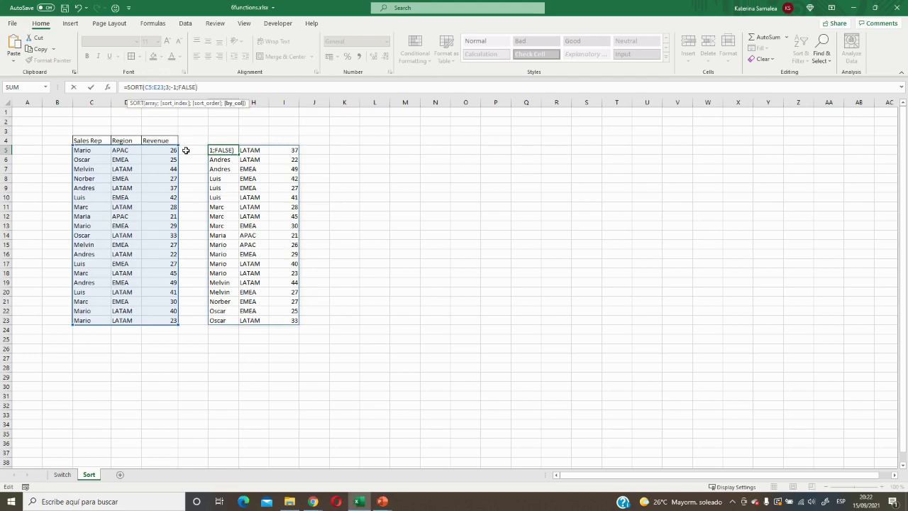
{"action": "key", "text": "Return"}
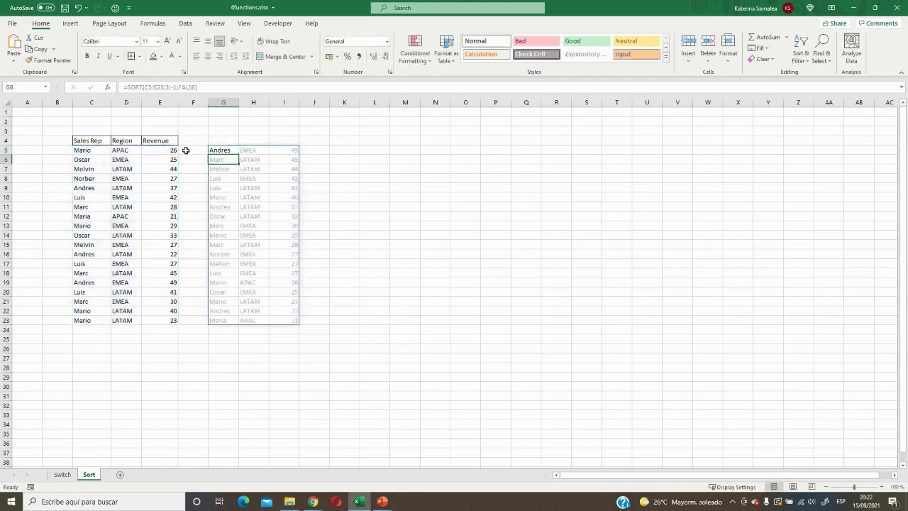
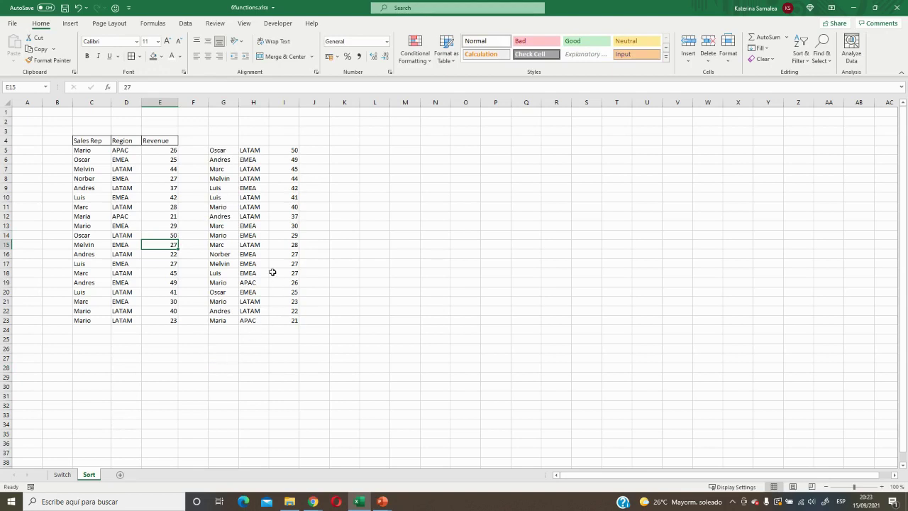
Set the revenue in E14 to 60 and in E15 to 70.
{"action": "left_click", "coordinate": [169, 234]}
{"action": "type", "text": "60"}
{"action": "key", "text": "Return"}
{"action": "type", "text": "70"}
{"action": "key", "text": "Return"}
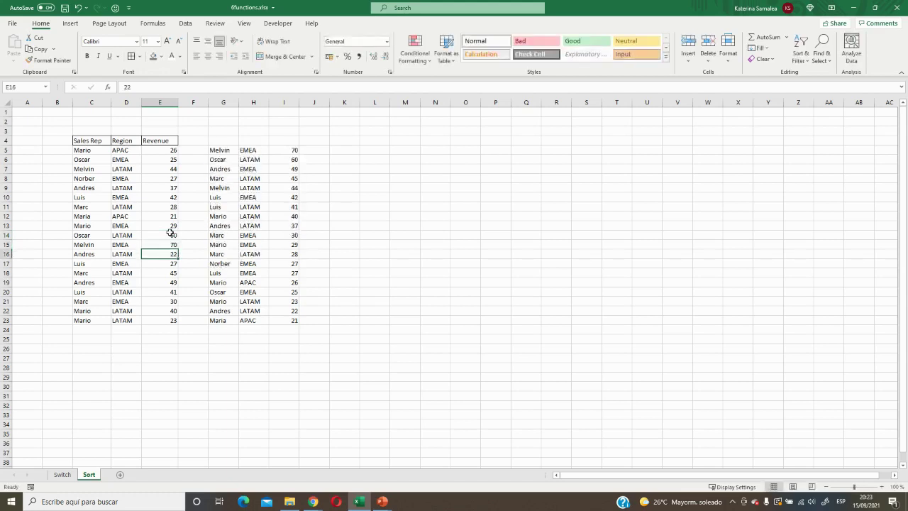
Copy the sales rep and region from C16:D16 into the first empty row at C24.
{"action": "left_click", "coordinate": [89, 254]}
{"action": "left_click_drag", "start_coordinate": [111, 256], "coordinate": [117, 257]}
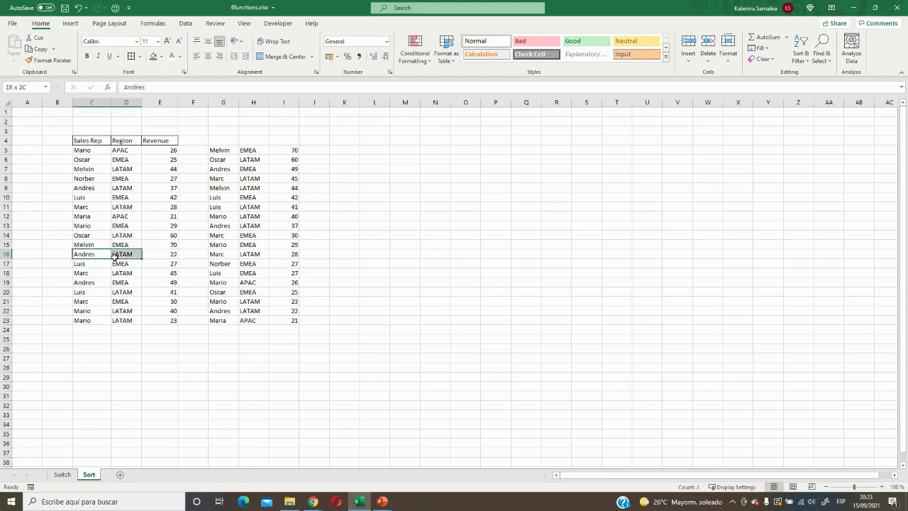
{"action": "key", "text": "ctrl+c"}
{"action": "left_click", "coordinate": [81, 330]}
{"action": "key", "text": "ctrl+v"}
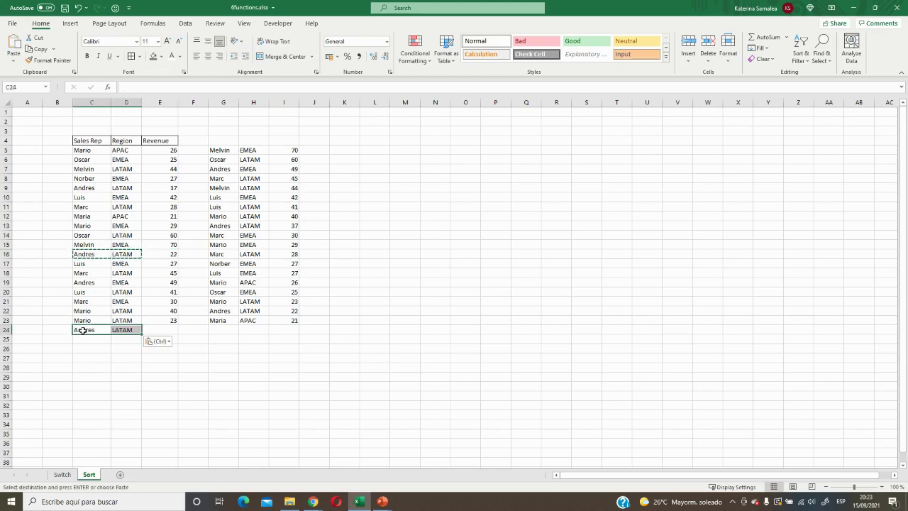
Set the revenue of the new row in E24 to 85.
{"action": "left_click_drag", "start_coordinate": [182, 334], "coordinate": [189, 332]}
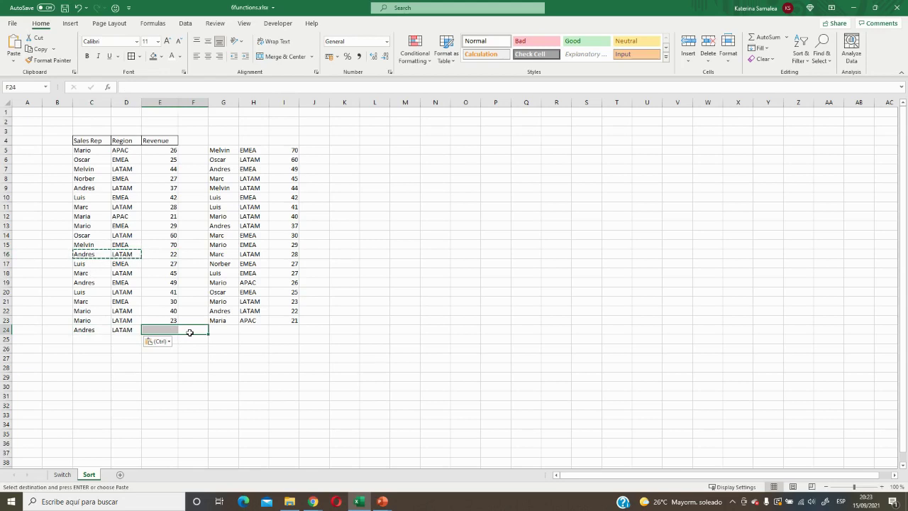
{"action": "key", "text": "shift+Left"}
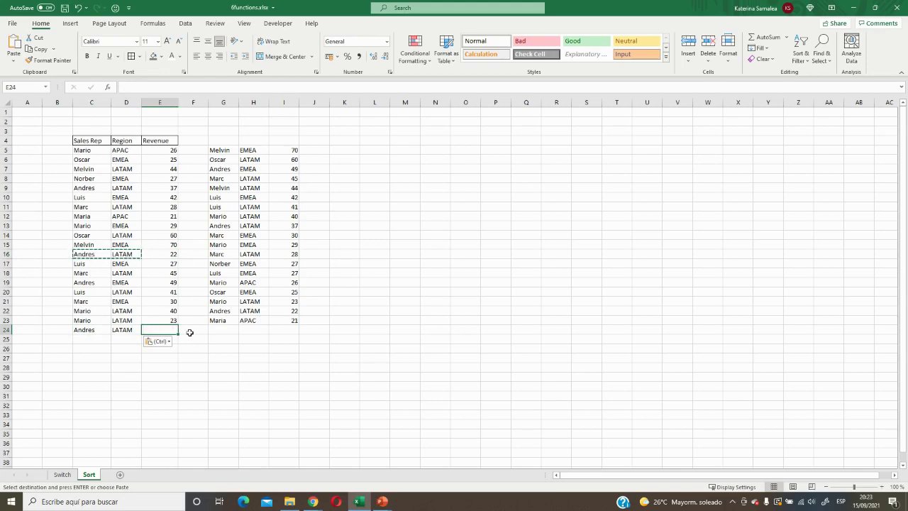
{"action": "type", "text": "70"}
{"action": "key", "text": "Return"}
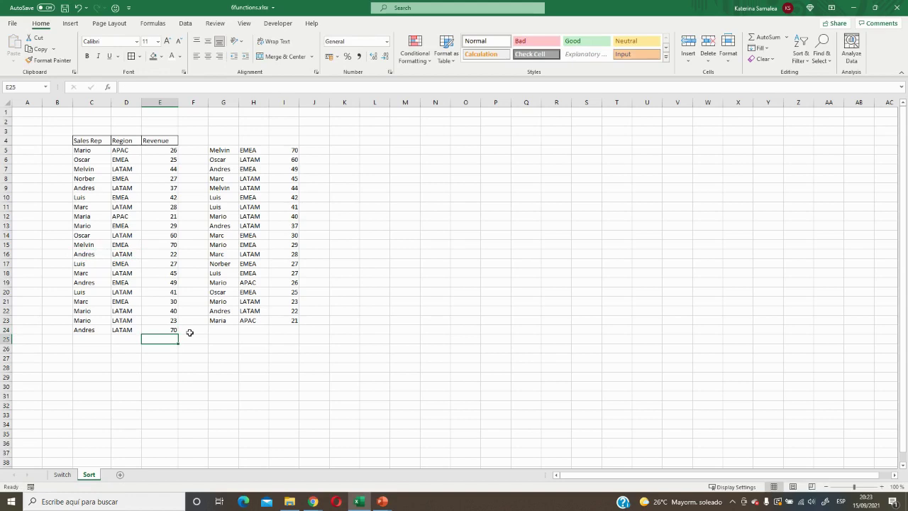
{"action": "key", "text": "Up"}
{"action": "type", "text": "8"}
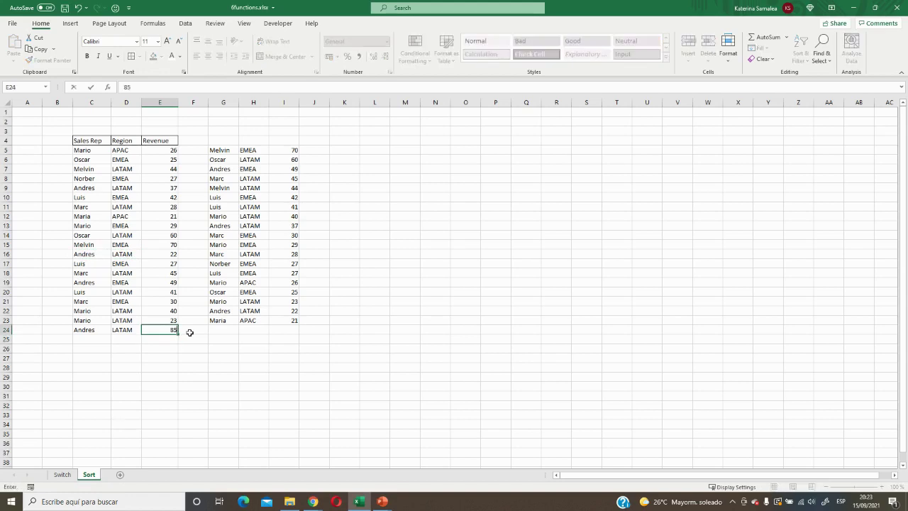
{"action": "key", "text": "Return"}
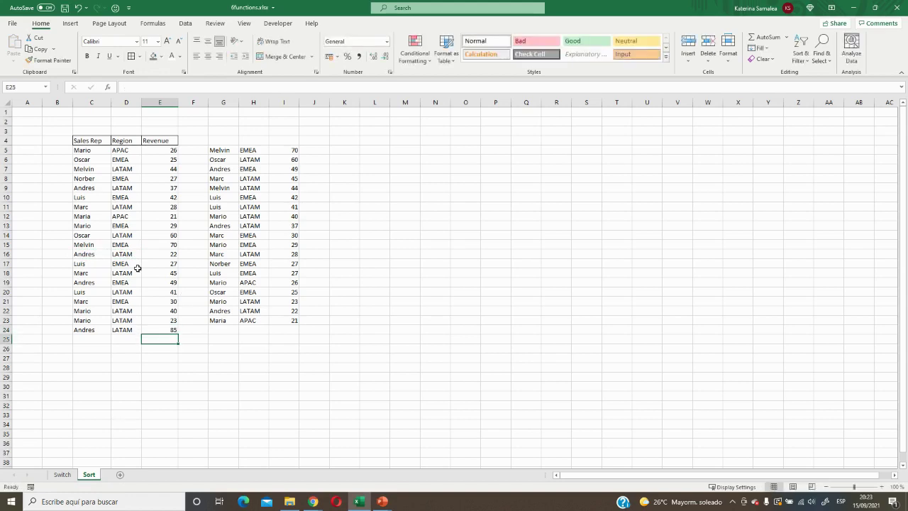
Convert the range C4:E24 into a table with headers and switch its table style to the plain, uncoloured one.
{"action": "left_click", "coordinate": [92, 223]}
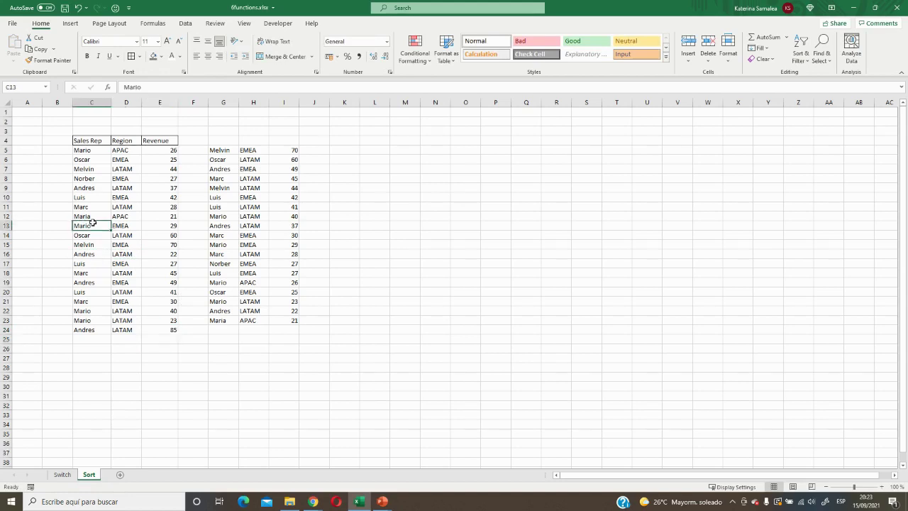
{"action": "left_click", "coordinate": [70, 24]}
{"action": "left_click", "coordinate": [81, 42]}
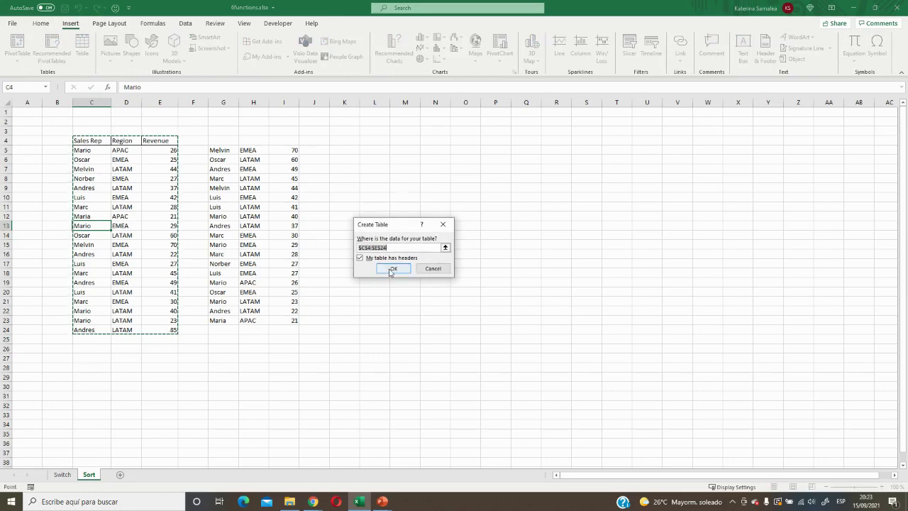
{"action": "left_click", "coordinate": [389, 268]}
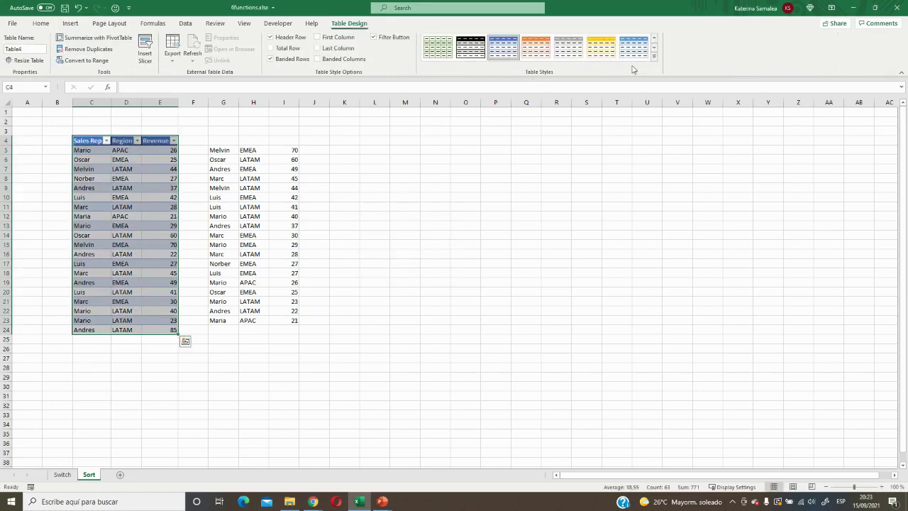
{"action": "left_click", "coordinate": [655, 59]}
{"action": "left_click", "coordinate": [435, 64]}
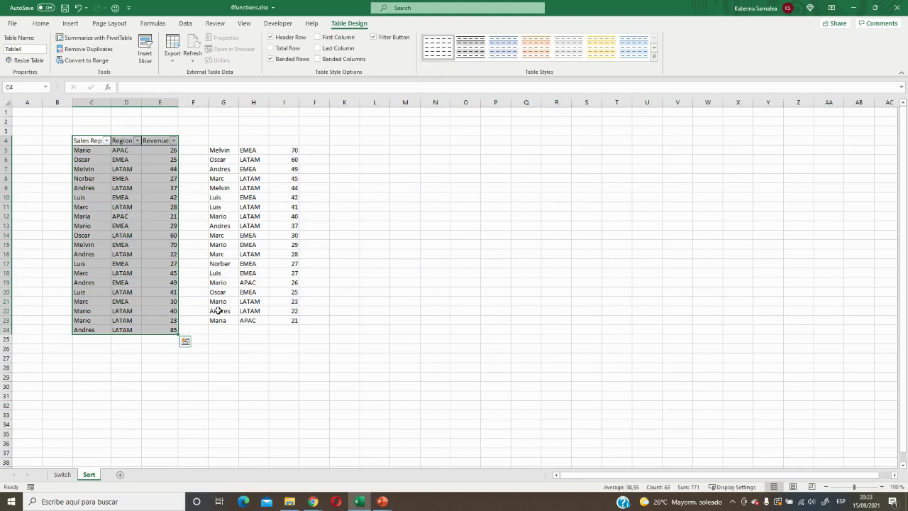
Extend the array of the SORT formula in G5 to C5:E24 so it covers the added row.
{"action": "double_click", "coordinate": [217, 151]}
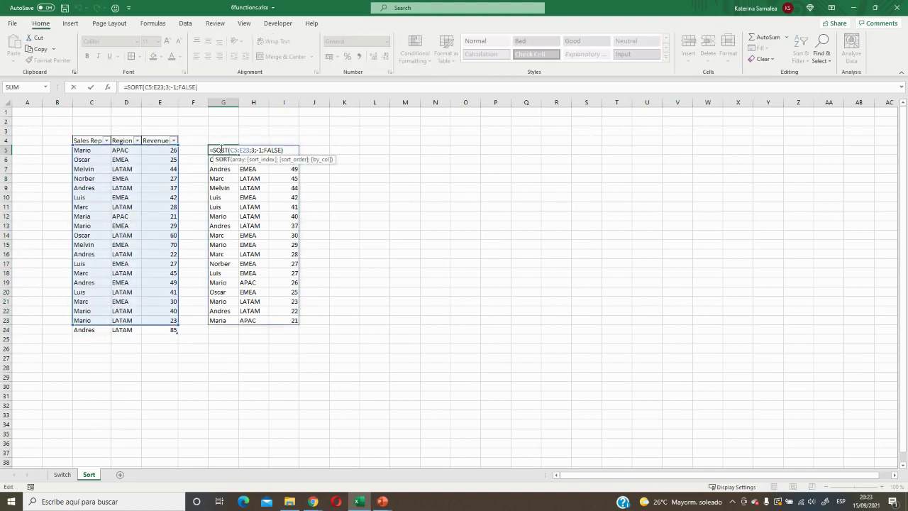
{"action": "left_click_drag", "start_coordinate": [175, 324], "coordinate": [179, 332]}
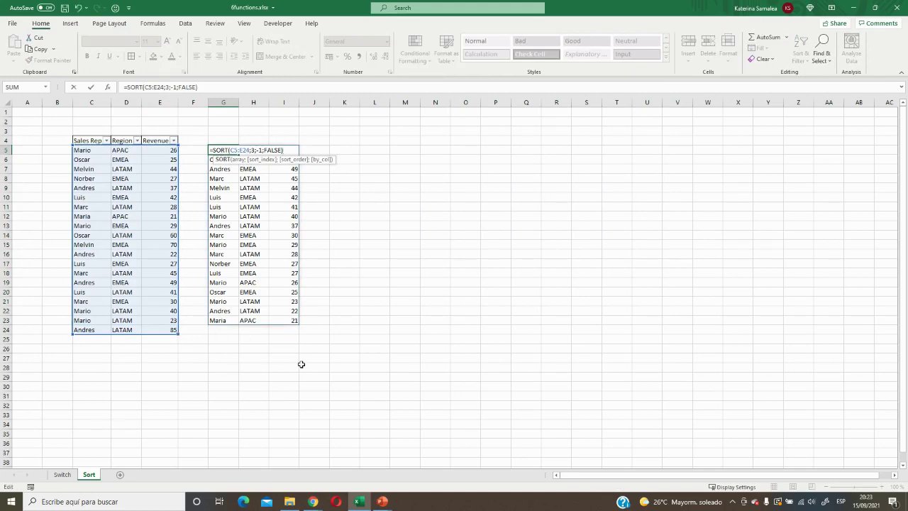
{"action": "key", "text": "Return"}
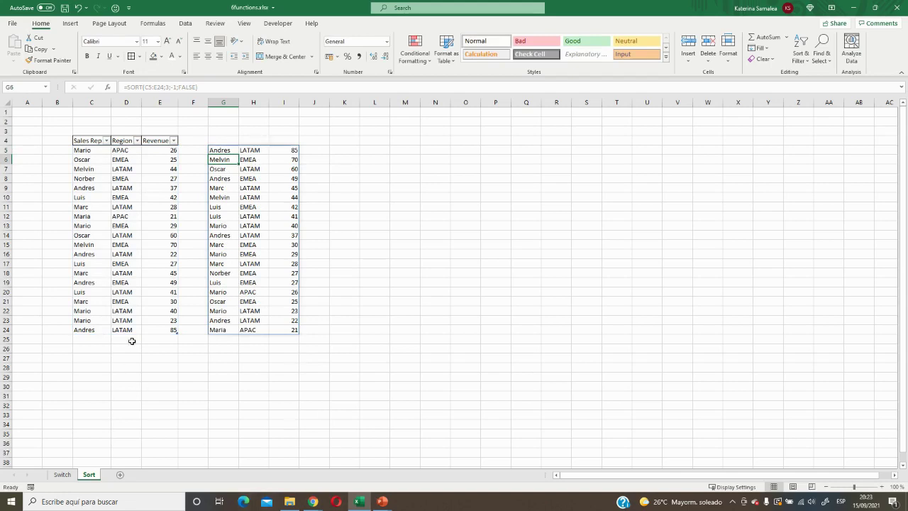
Copy the sales rep and region from C24:D24 into C25, directly below the table.
{"action": "left_click", "coordinate": [101, 329]}
{"action": "left_click_drag", "start_coordinate": [101, 330], "coordinate": [135, 330]}
{"action": "key", "text": "ctrl+c"}
{"action": "left_click", "coordinate": [97, 341]}
{"action": "key", "text": "ctrl+v"}
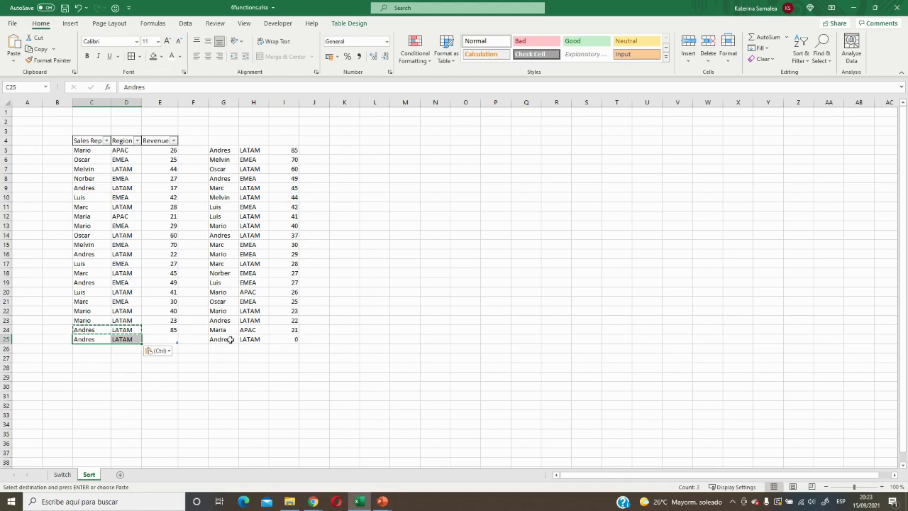
Set the revenue in E25 to 90 and check the first row of the sorted list.
{"action": "key", "text": "ctrl+a"}
{"action": "left_click", "coordinate": [173, 336]}
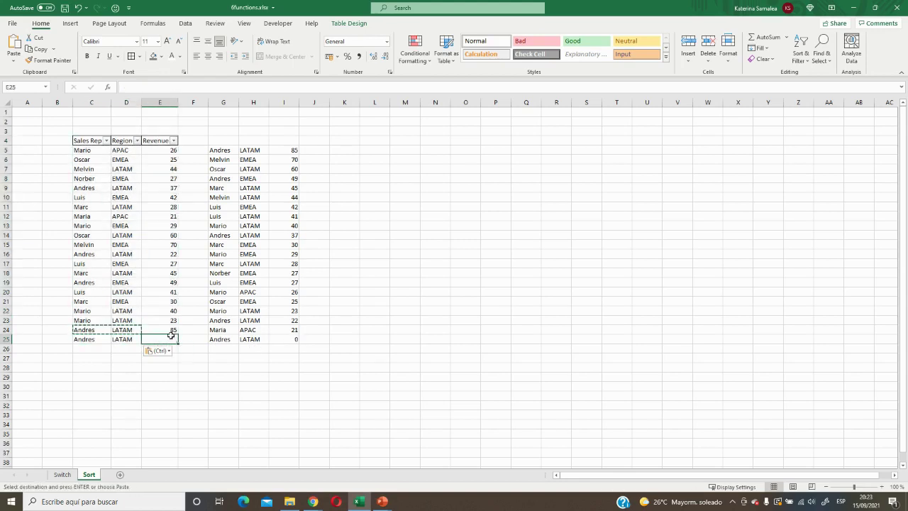
{"action": "type", "text": "90"}
{"action": "key", "text": "Return"}
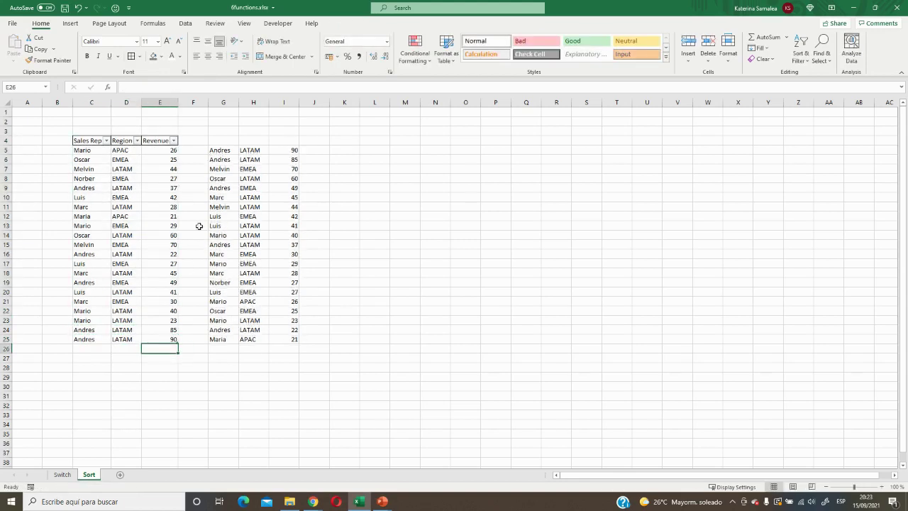
{"action": "left_click", "coordinate": [298, 150]}
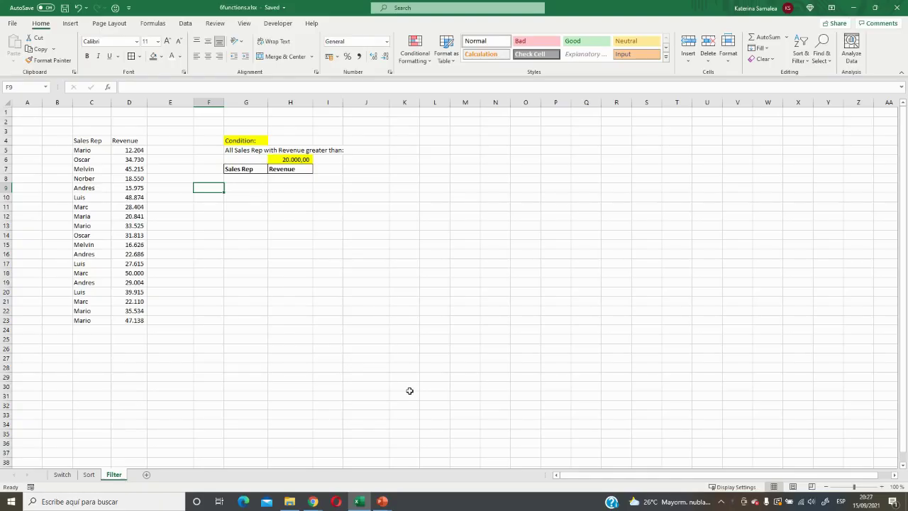
Review the Sales Rep and Revenue columns, the output cells G8:H8 and the revenue condition in H6 on the Filter sheet.
{"action": "left_click", "coordinate": [90, 103]}
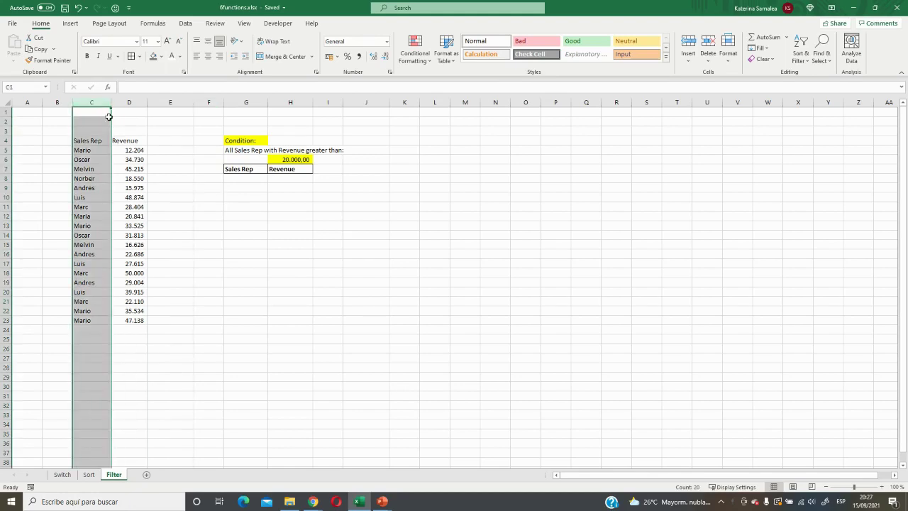
{"action": "left_click", "coordinate": [128, 103]}
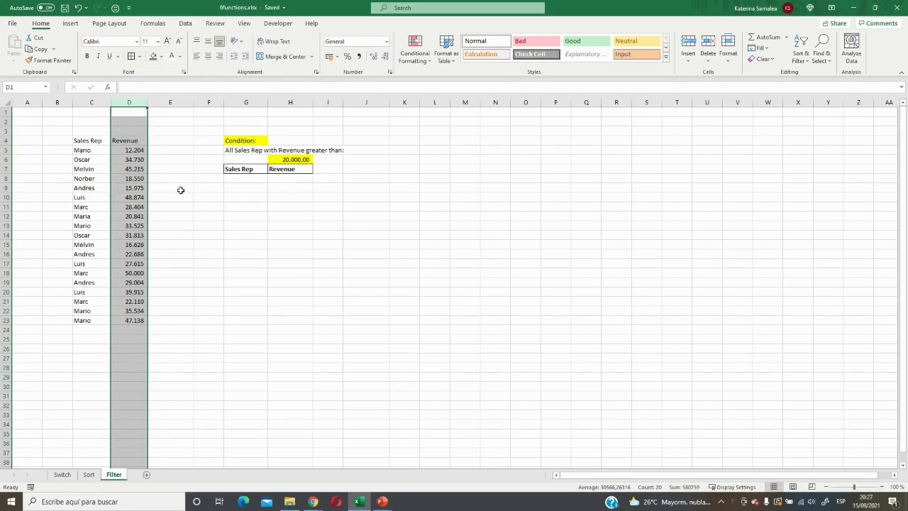
{"action": "left_click", "coordinate": [241, 178]}
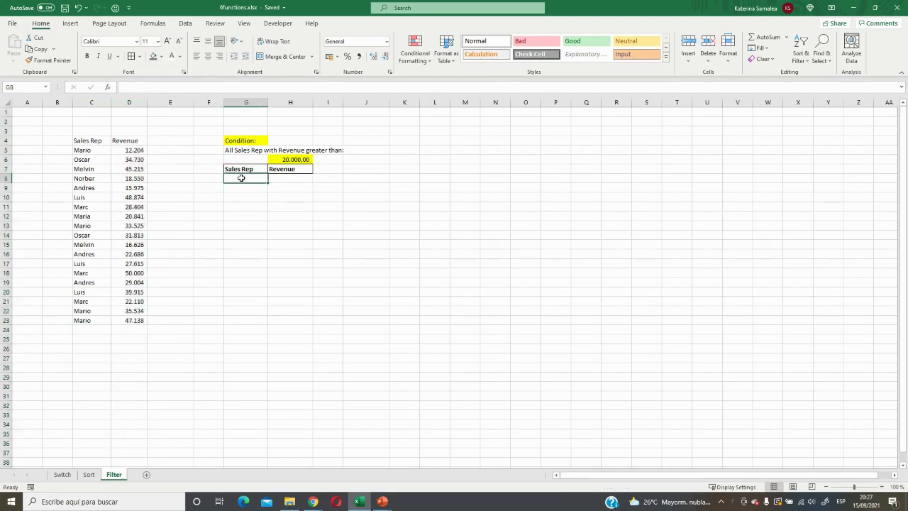
{"action": "left_click", "coordinate": [280, 178]}
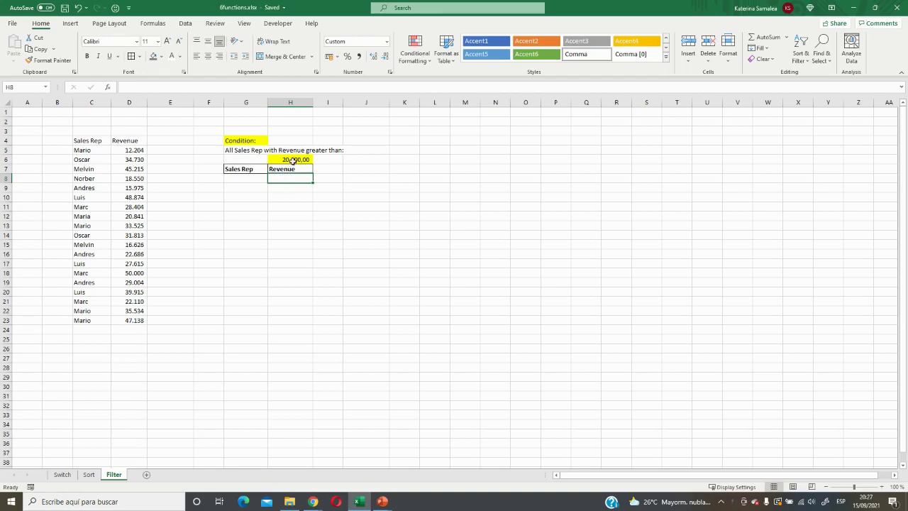
{"action": "left_click", "coordinate": [293, 160]}
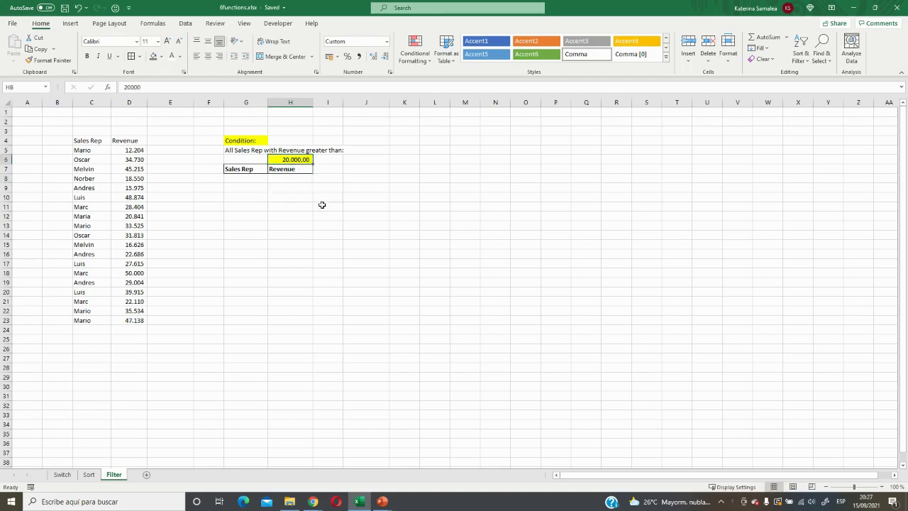
Enter a FILTER formula in G8 that returns the rows of C5:D23 whose revenue in D5:D23 is greater than H6.
{"action": "left_click", "coordinate": [262, 178]}
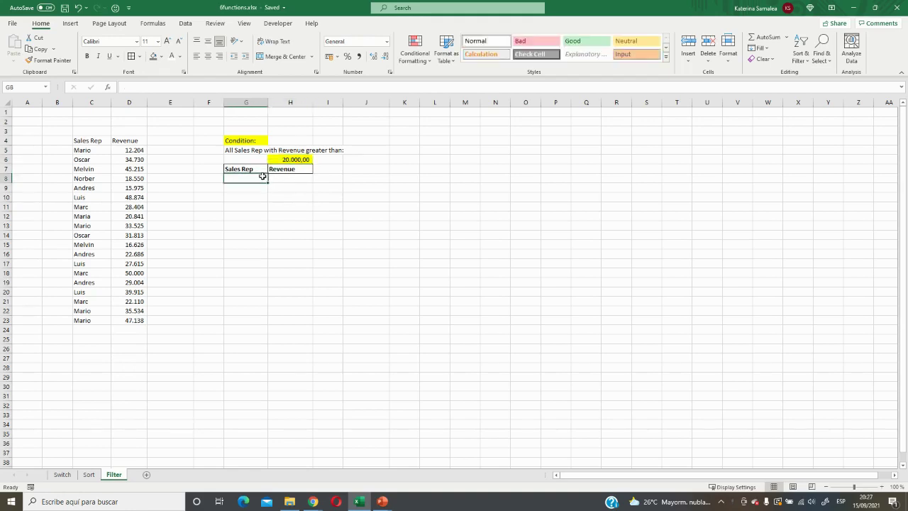
{"action": "type", "text": "="}
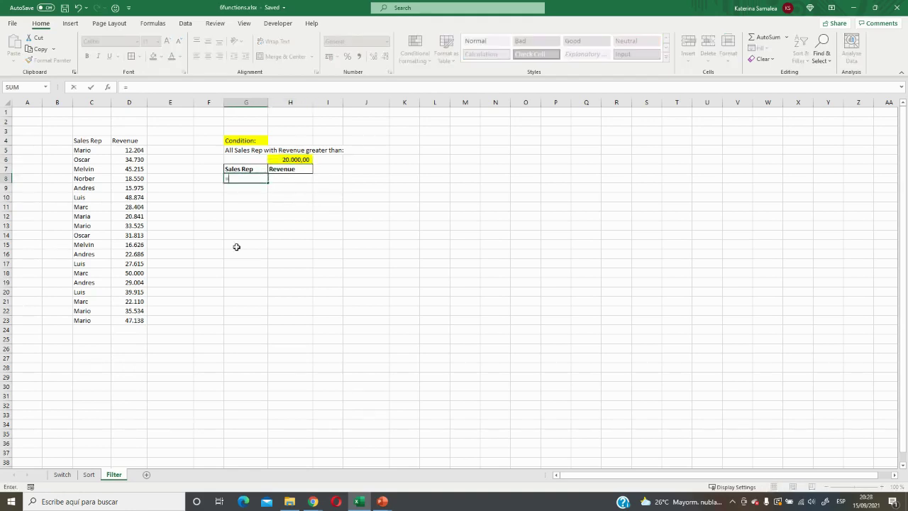
{"action": "type", "text": "FILT"}
{"action": "key", "text": "Tab"}
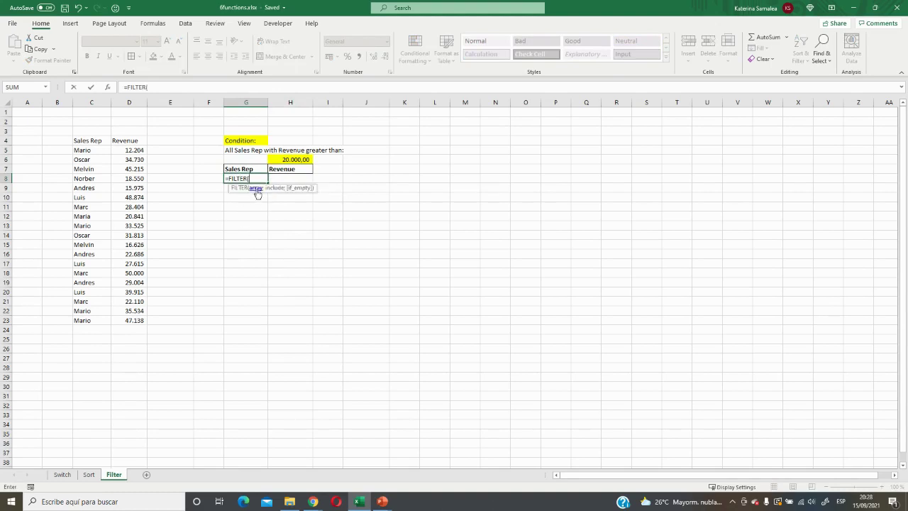
{"action": "left_click_drag", "start_coordinate": [95, 150], "coordinate": [126, 320]}
{"action": "type", "text": ";"}
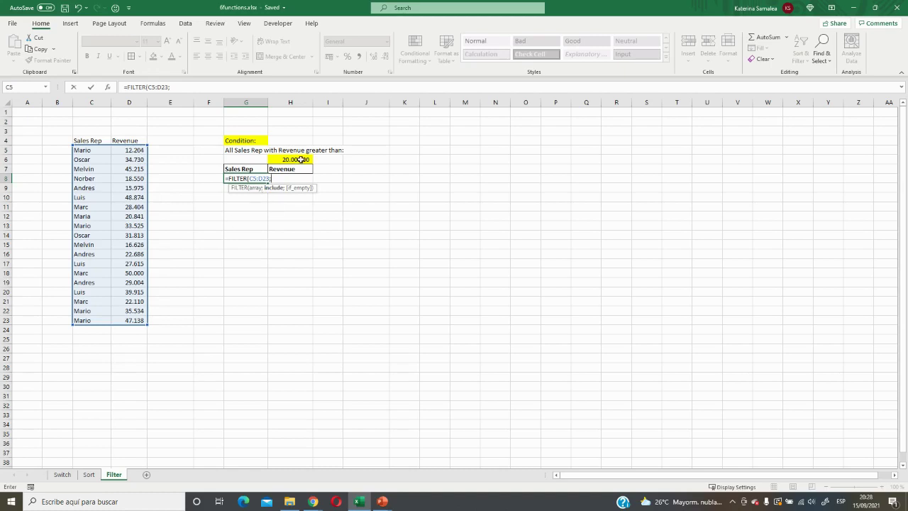
{"action": "left_click_drag", "start_coordinate": [136, 150], "coordinate": [128, 320]}
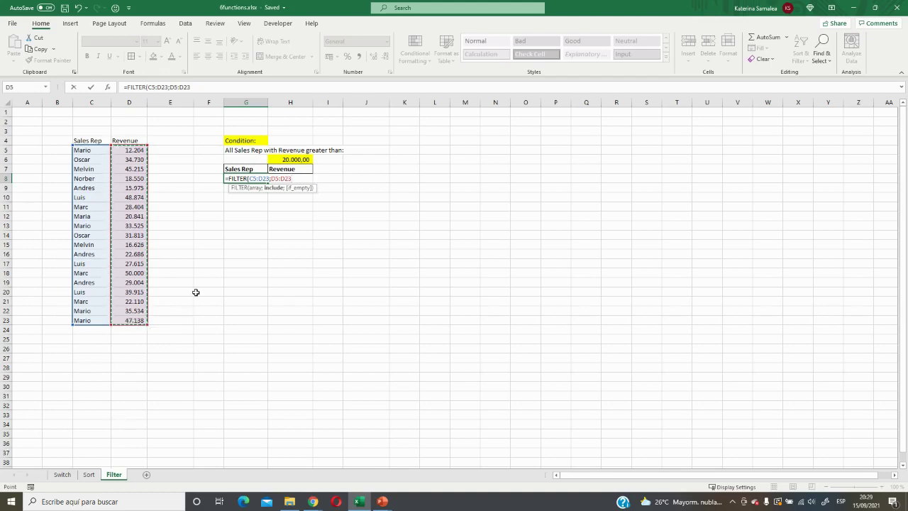
{"action": "type", "text": ">"}
{"action": "left_click", "coordinate": [284, 159]}
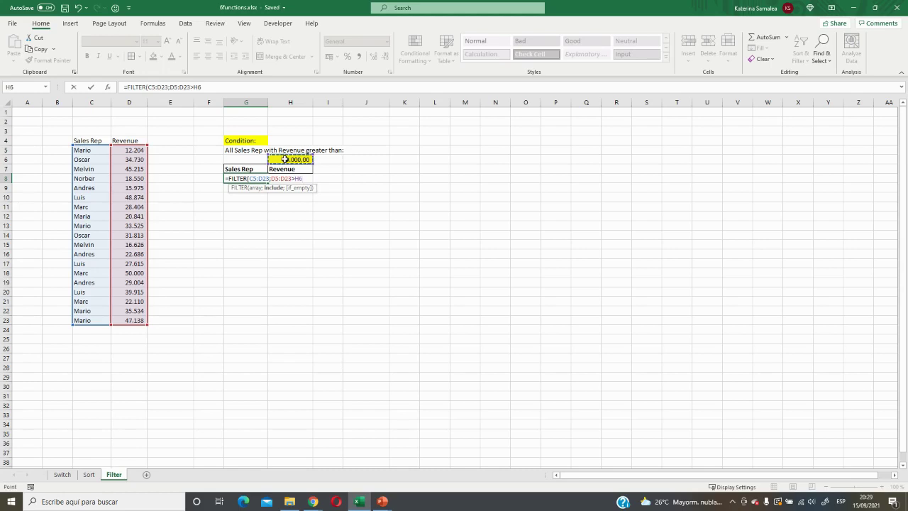
{"action": "key", "text": "Return"}
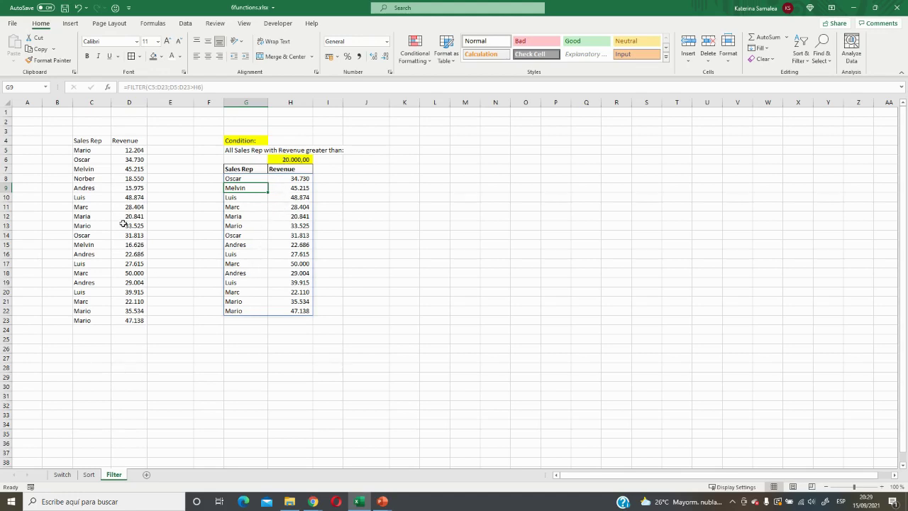
Set the revenue condition in H6 to 10000.
{"action": "left_click", "coordinate": [283, 158]}
{"action": "type", "text": "10"}
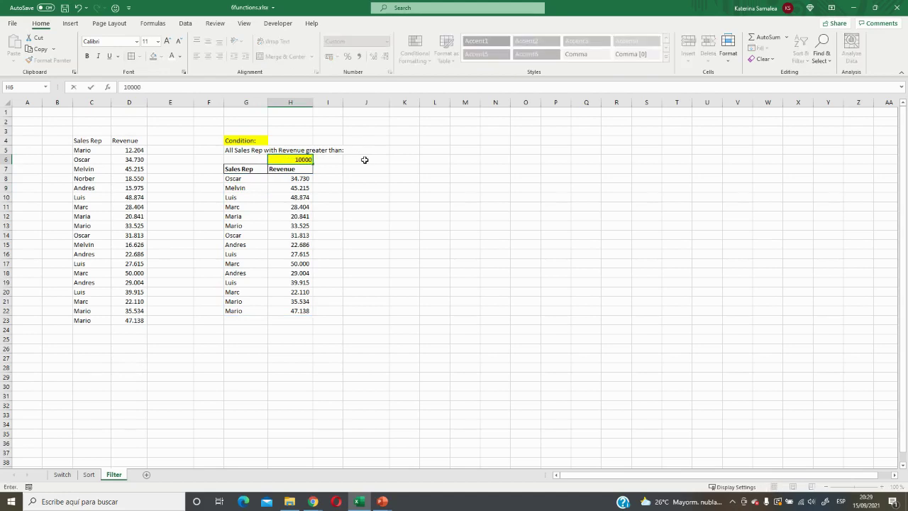
{"action": "key", "text": "Return"}
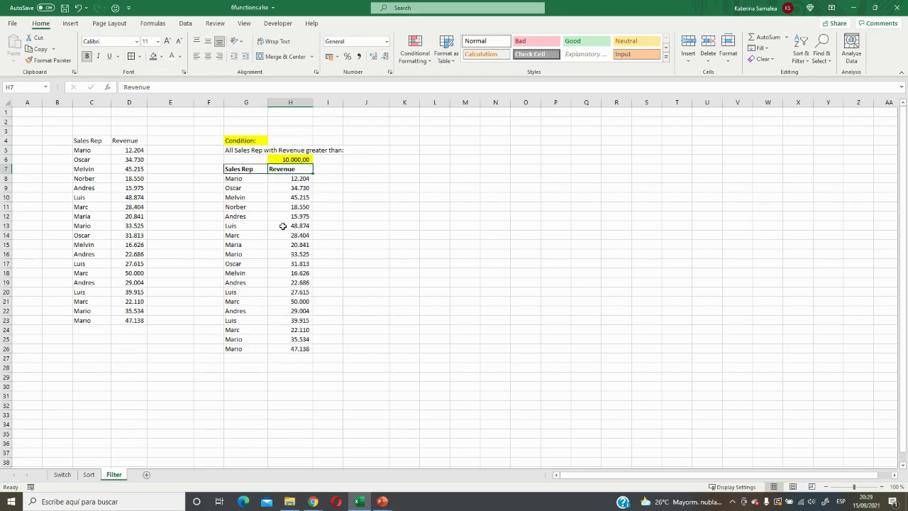
Compare the filtered list from G8 on the Filter sheet with the sorted list on the Sort sheet.
{"action": "left_click", "coordinate": [259, 178]}
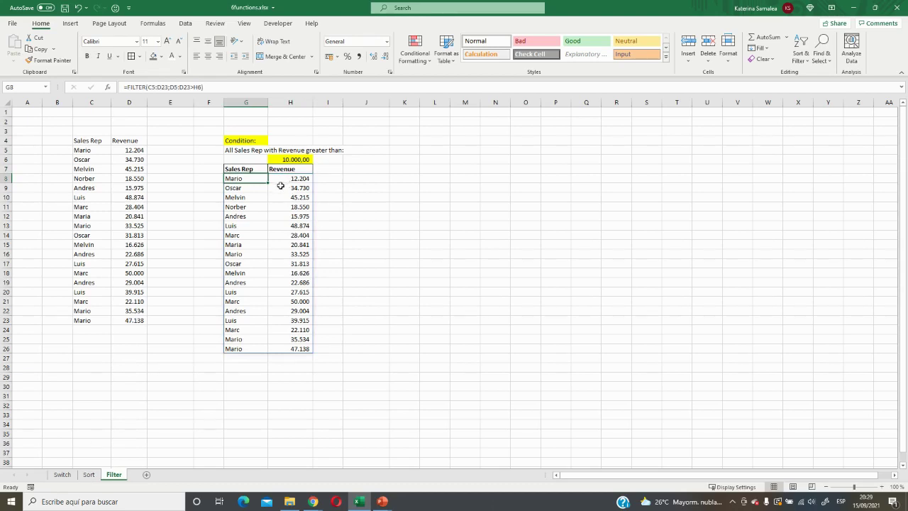
{"action": "left_click", "coordinate": [89, 475]}
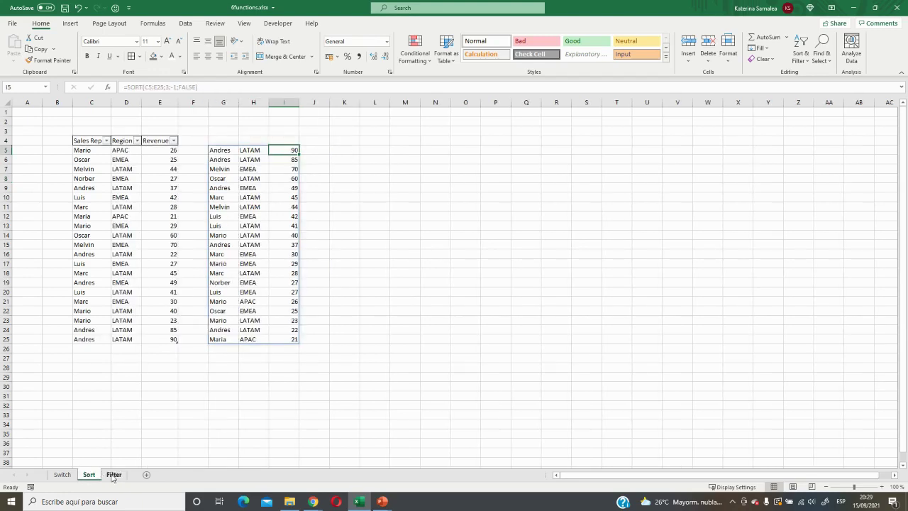
{"action": "left_click", "coordinate": [114, 474]}
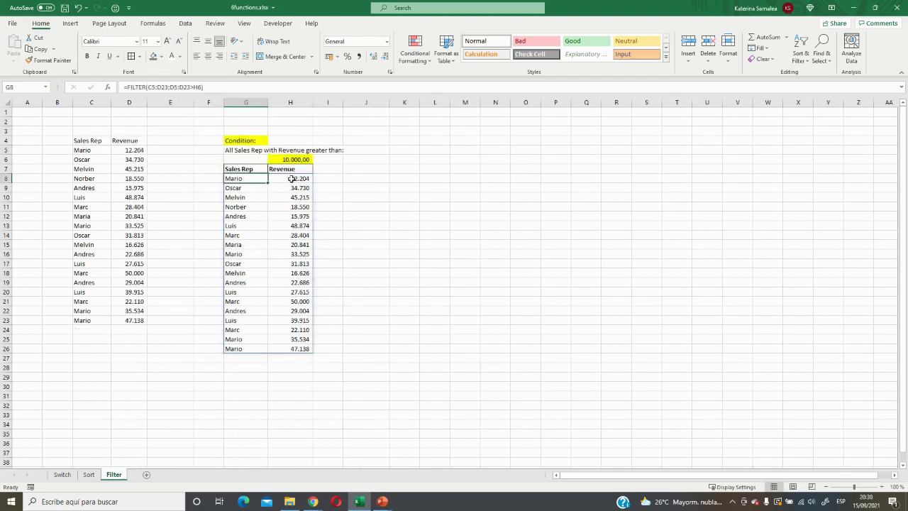
{"action": "left_click", "coordinate": [95, 475]}
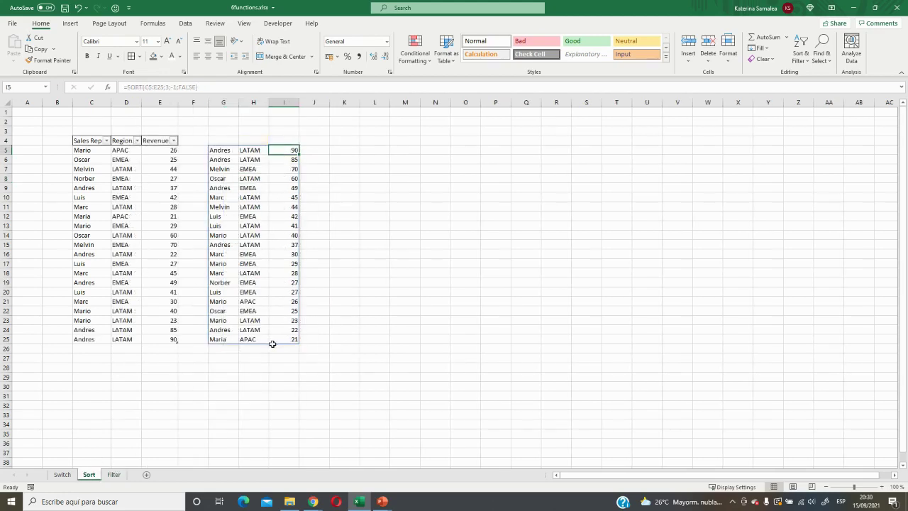
{"action": "left_click", "coordinate": [114, 474]}
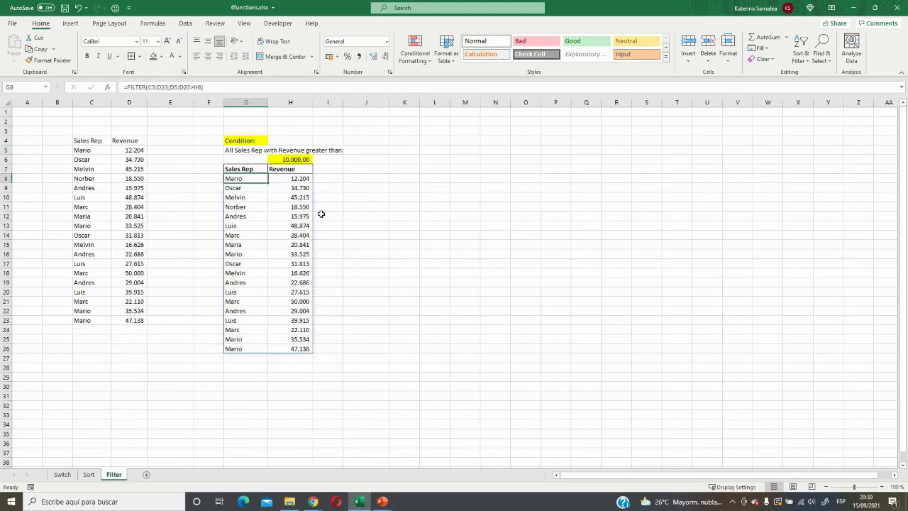
Wrap the FILTER formula in G8 in SORT with sort index 2, descending order (-1) and by_col FALSE, accepting the proposed formula correction.
{"action": "left_click", "coordinate": [128, 87]}
{"action": "type", "text": "SORT("}
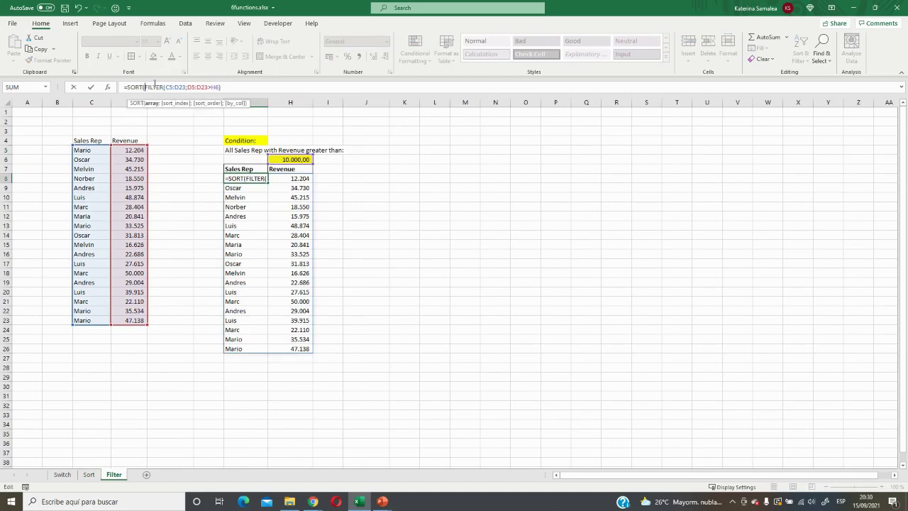
{"action": "left_click", "coordinate": [223, 87]}
{"action": "type", "text": ";2"}
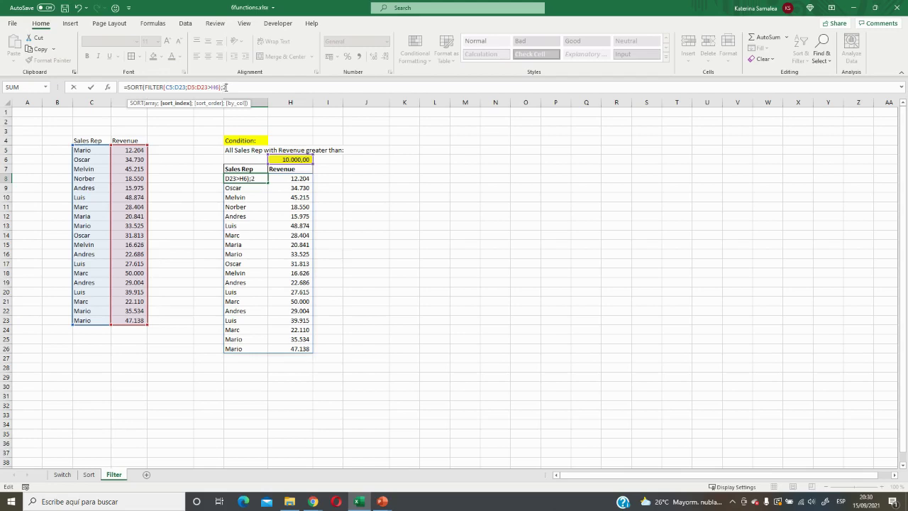
{"action": "type", "text": ";"}
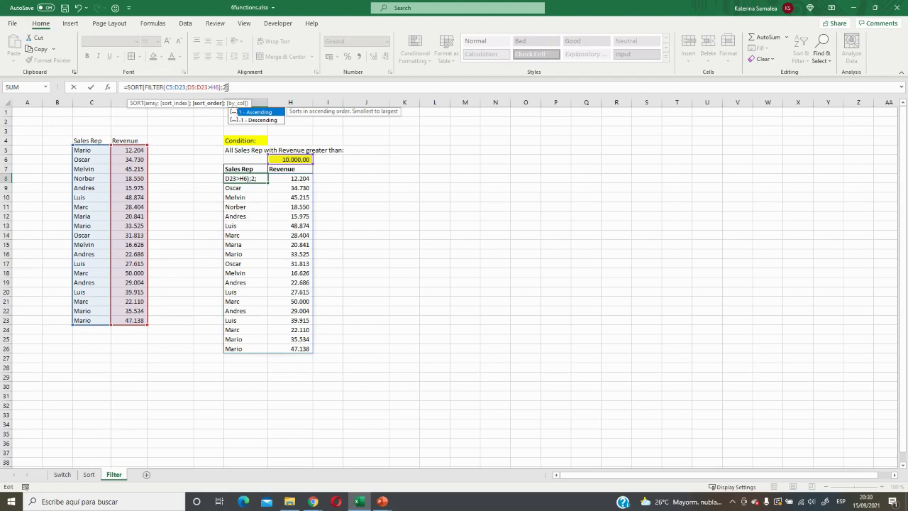
{"action": "key", "text": "Down"}
{"action": "key", "text": "Tab"}
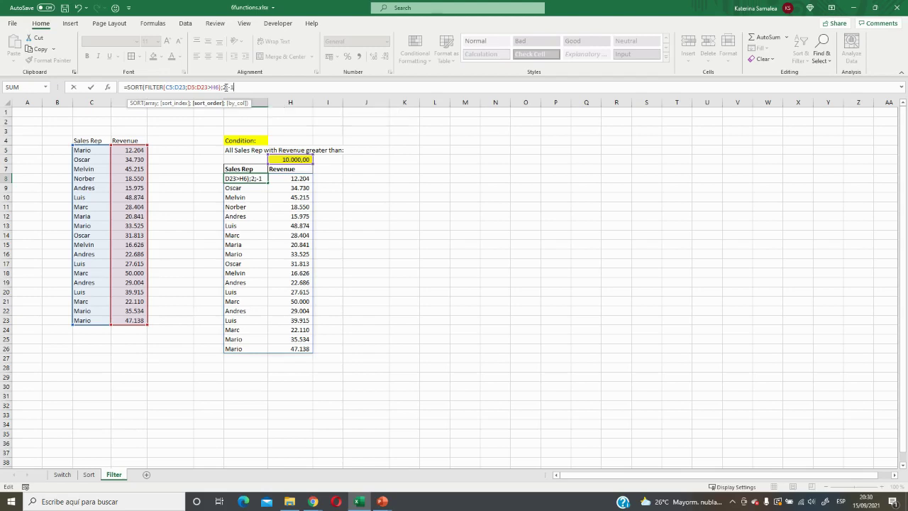
{"action": "type", "text": ";"}
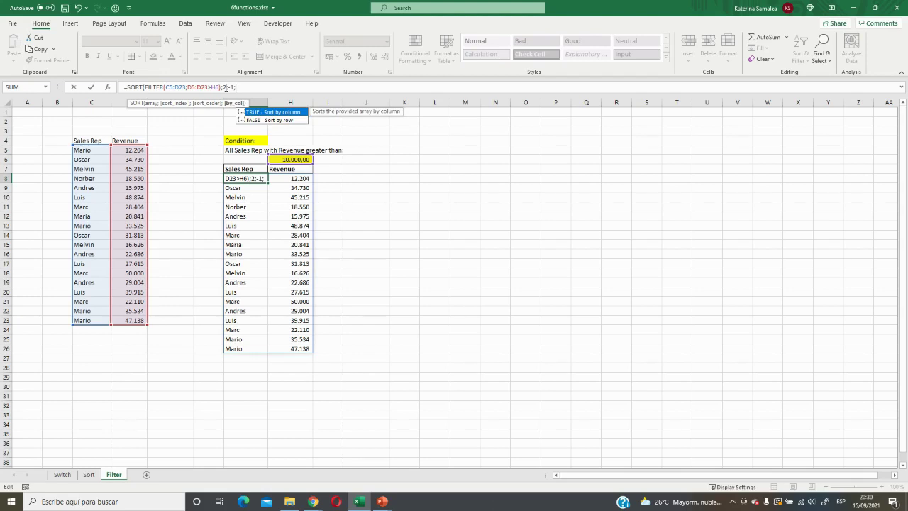
{"action": "key", "text": "Down"}
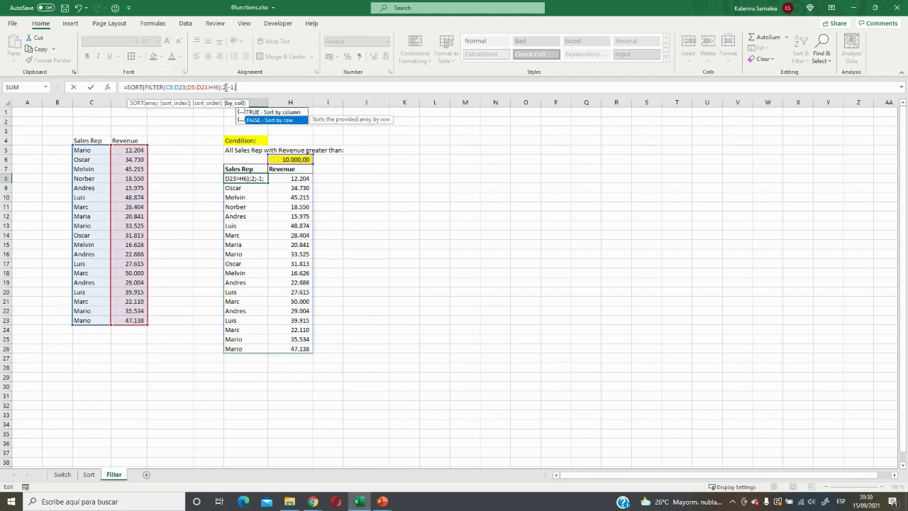
{"action": "key", "text": "Tab"}
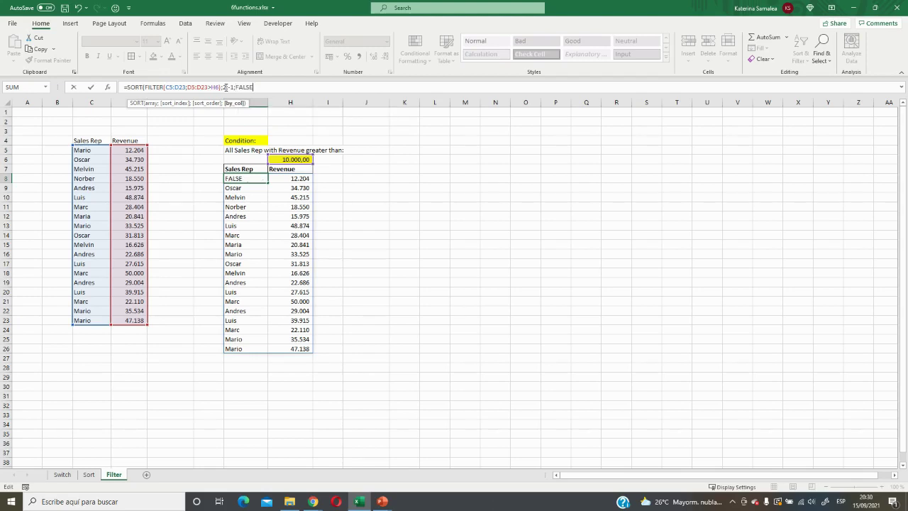
{"action": "key", "text": "Return"}
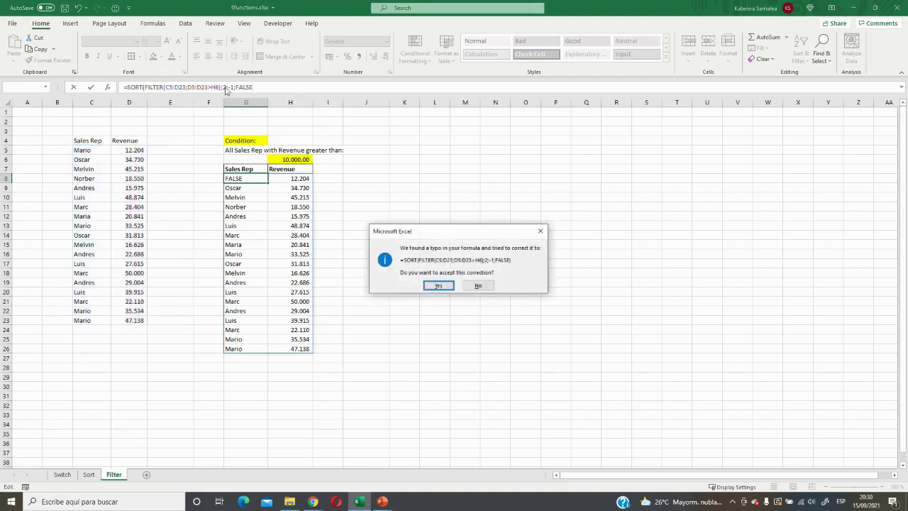
{"action": "key", "text": "Return"}
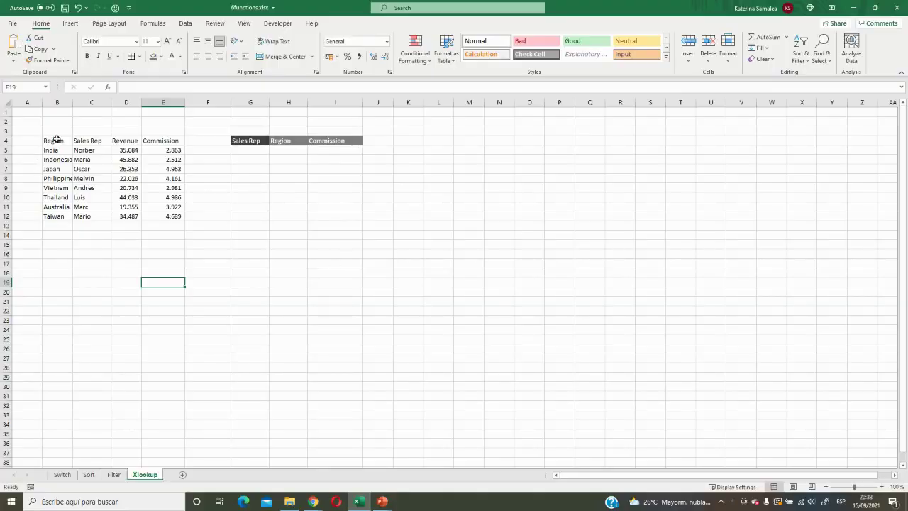
Review the Region, Sales Rep, Revenue and Commission columns in B4:E12 on the Xlookup sheet.
{"action": "left_click_drag", "start_coordinate": [55, 141], "coordinate": [170, 212]}
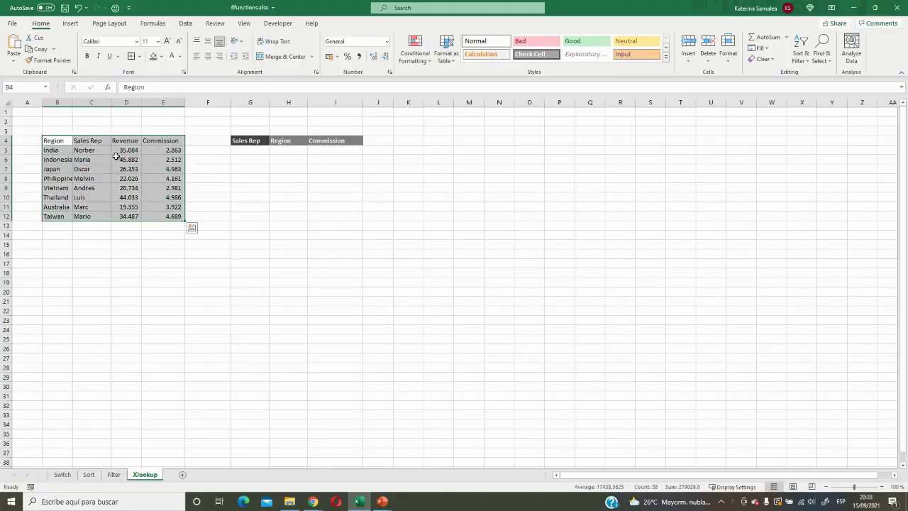
{"action": "left_click", "coordinate": [58, 103]}
{"action": "left_click", "coordinate": [86, 111]}
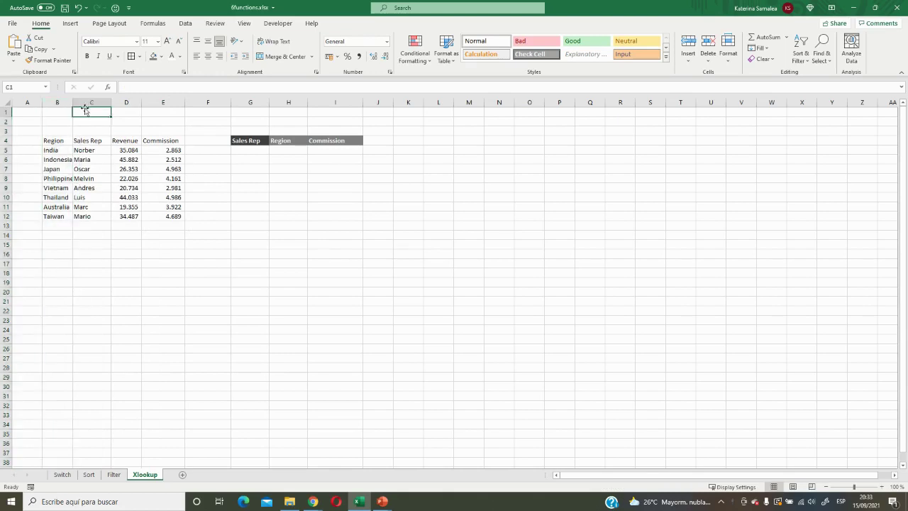
{"action": "left_click", "coordinate": [127, 112]}
{"action": "left_click", "coordinate": [156, 114]}
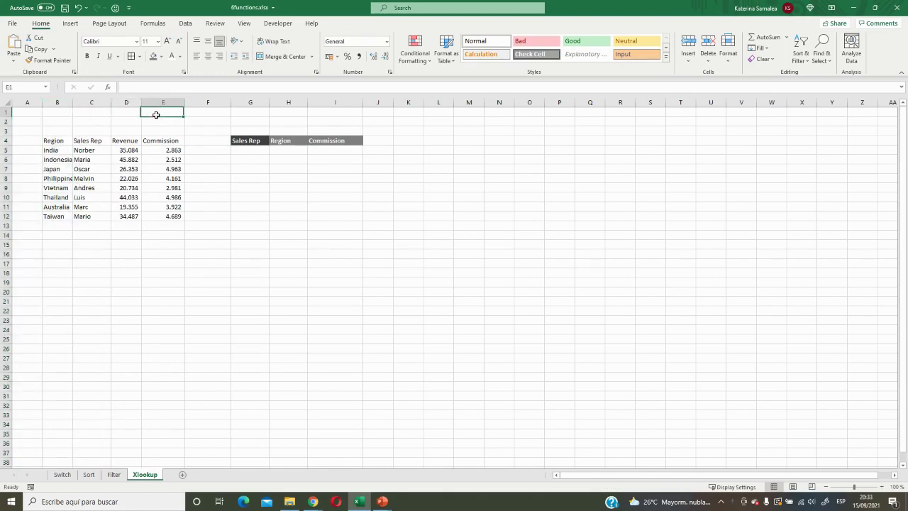
{"action": "left_click", "coordinate": [156, 150]}
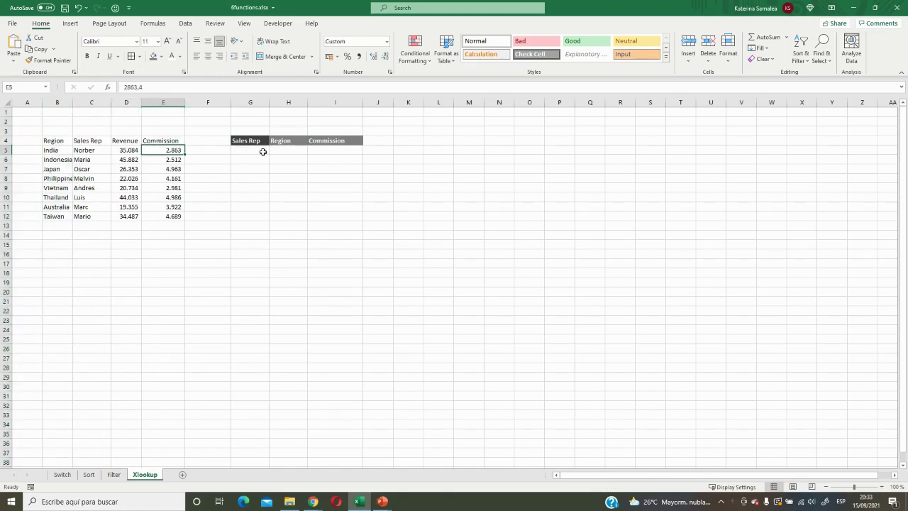
Choose the second sales rep from the list of allowed values in G5.
{"action": "left_click", "coordinate": [259, 147]}
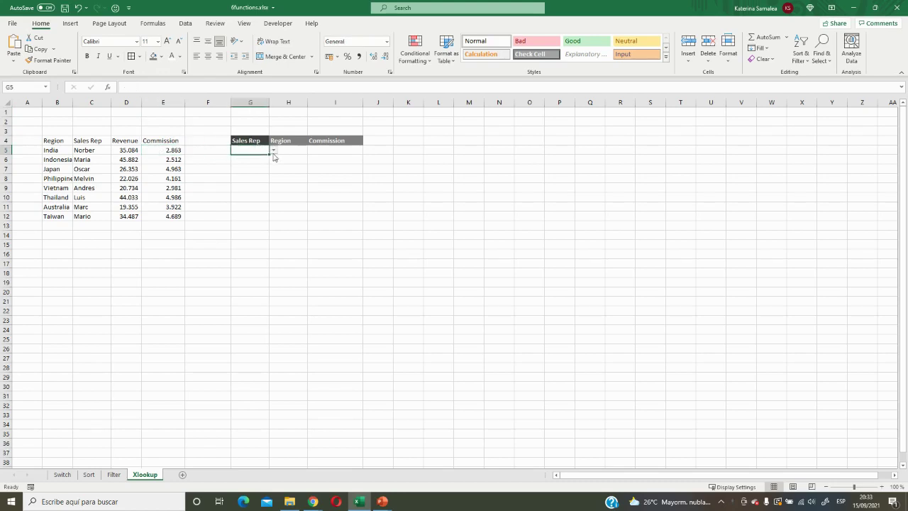
{"action": "left_click", "coordinate": [273, 150]}
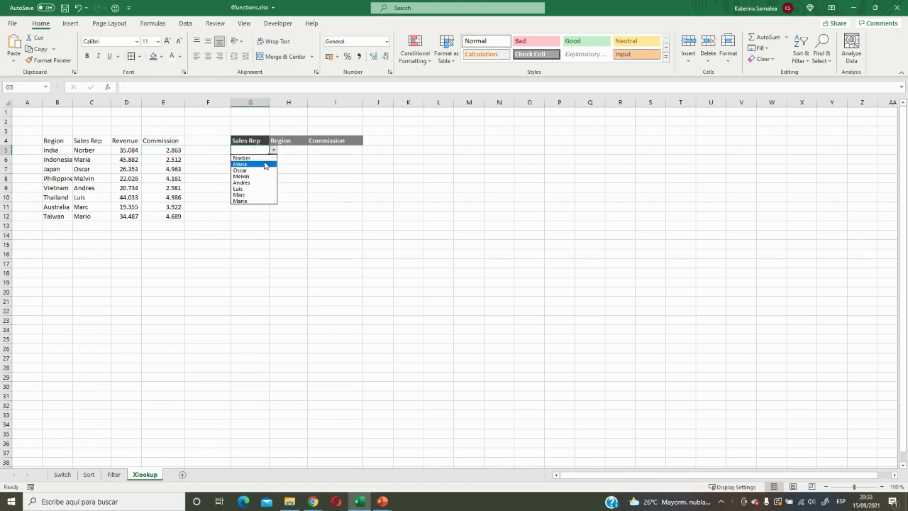
{"action": "left_click", "coordinate": [264, 165]}
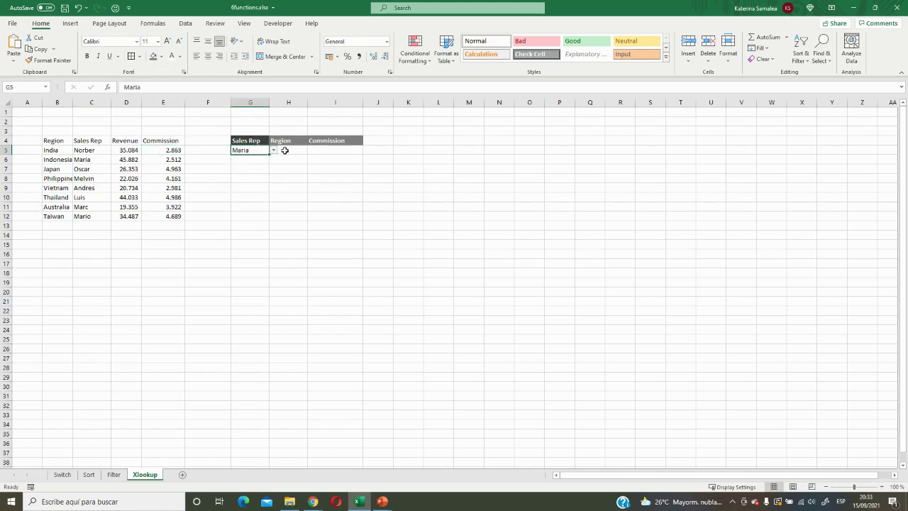
Enter =XLOOKUP(G5;C5:C12;B5:B12) in H5 to return the selected sales rep's region, and check it against the source table.
{"action": "left_click", "coordinate": [286, 152]}
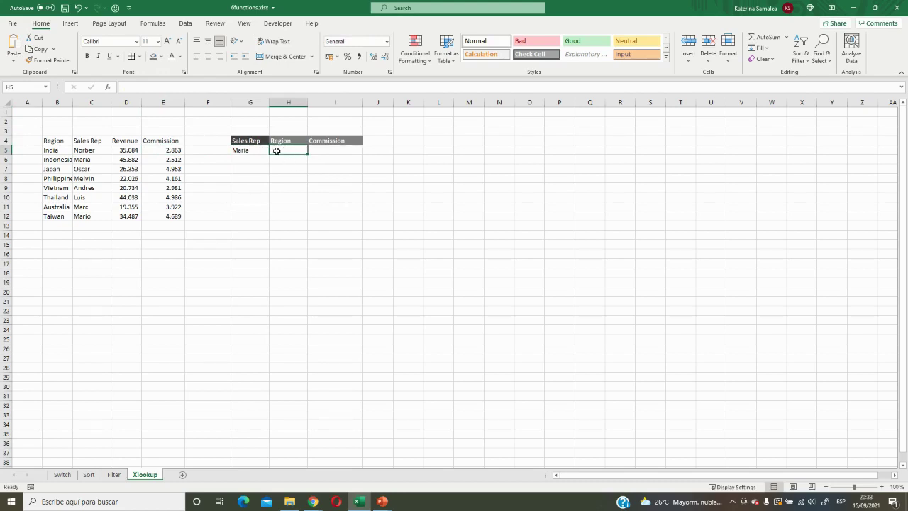
{"action": "left_click", "coordinate": [332, 150]}
{"action": "left_click", "coordinate": [285, 151]}
{"action": "type", "text": "="}
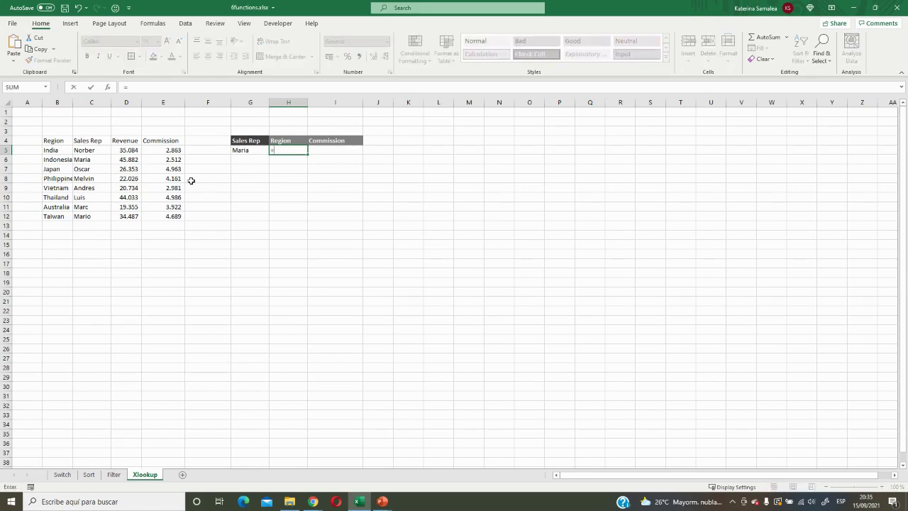
{"action": "type", "text": "xl"}
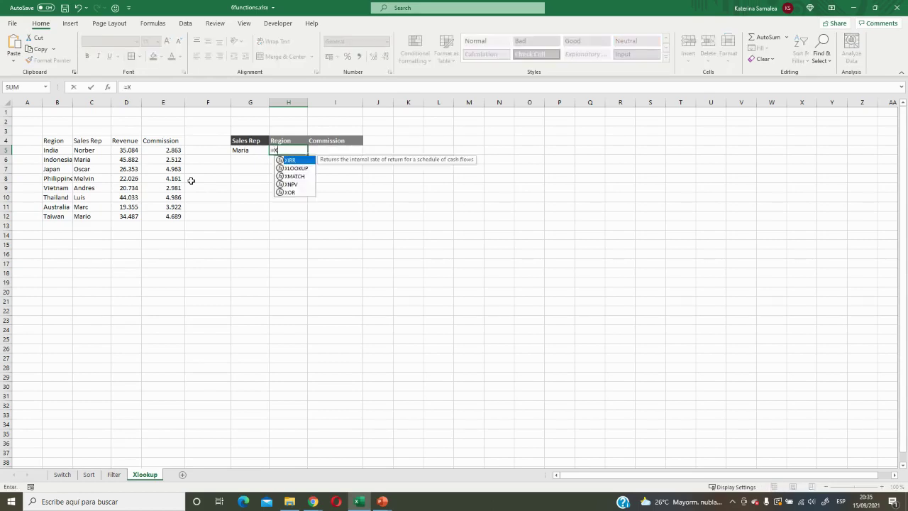
{"action": "key", "text": "Tab"}
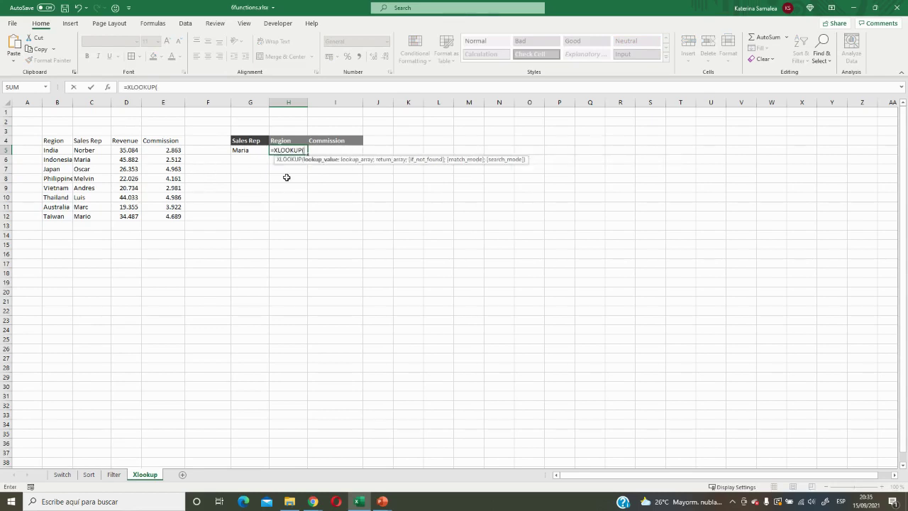
{"action": "left_click", "coordinate": [243, 151]}
{"action": "type", "text": ";"}
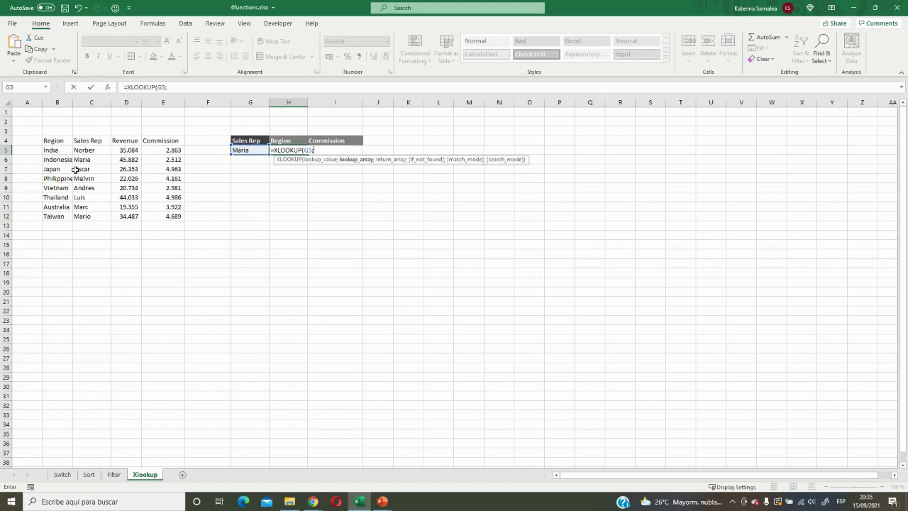
{"action": "left_click_drag", "start_coordinate": [84, 150], "coordinate": [84, 218]}
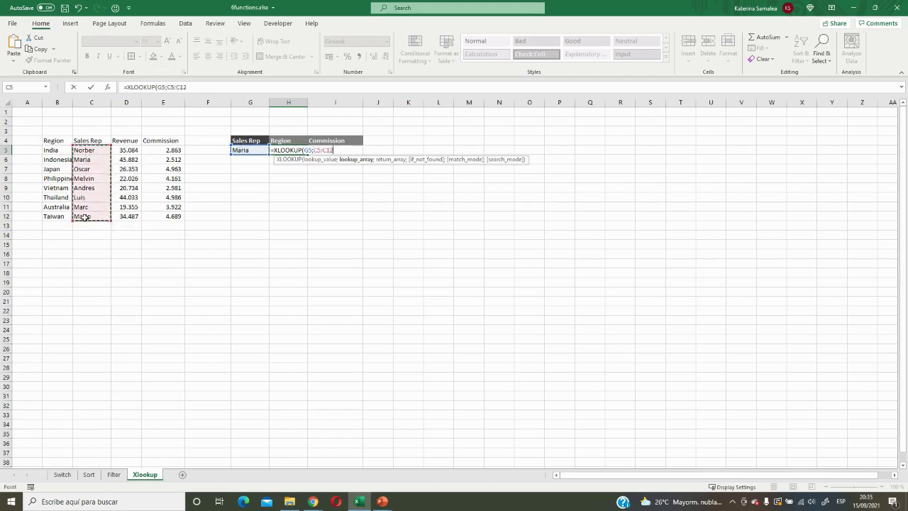
{"action": "type", "text": ";"}
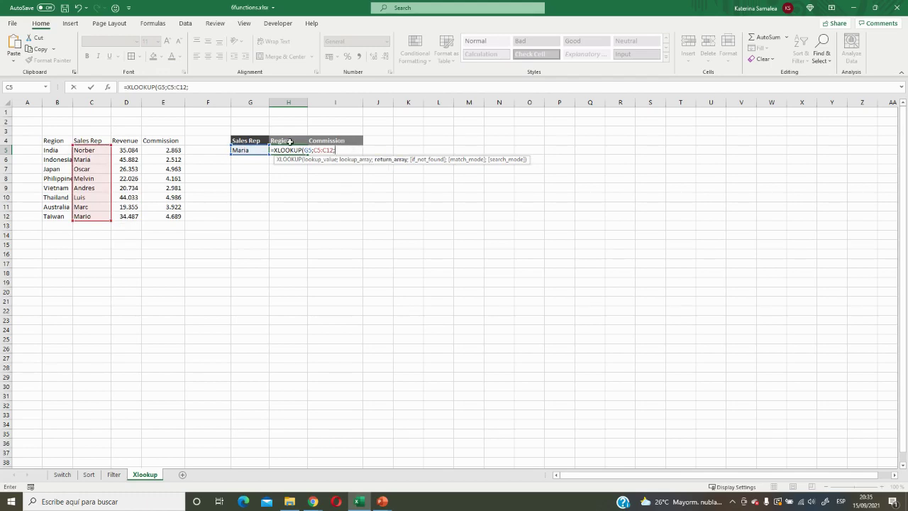
{"action": "left_click", "coordinate": [48, 150]}
{"action": "left_click_drag", "start_coordinate": [48, 151], "coordinate": [47, 217]}
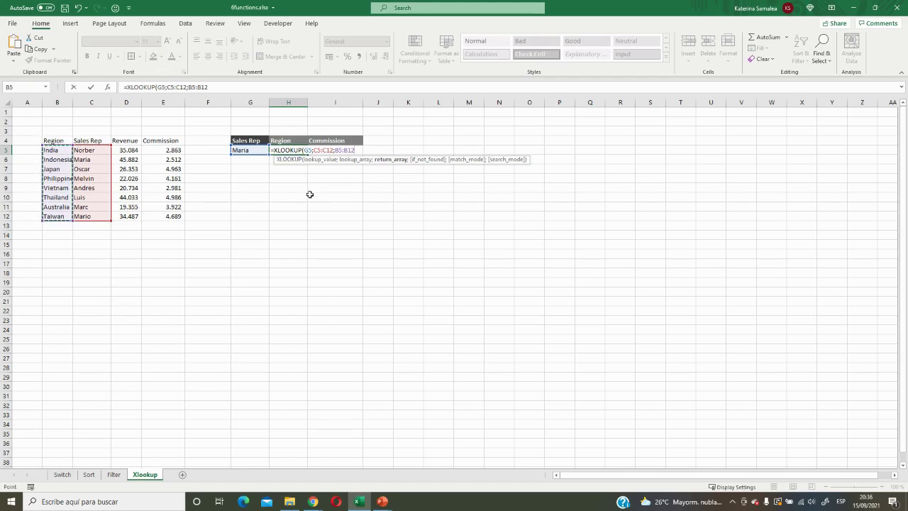
{"action": "key", "text": "Return"}
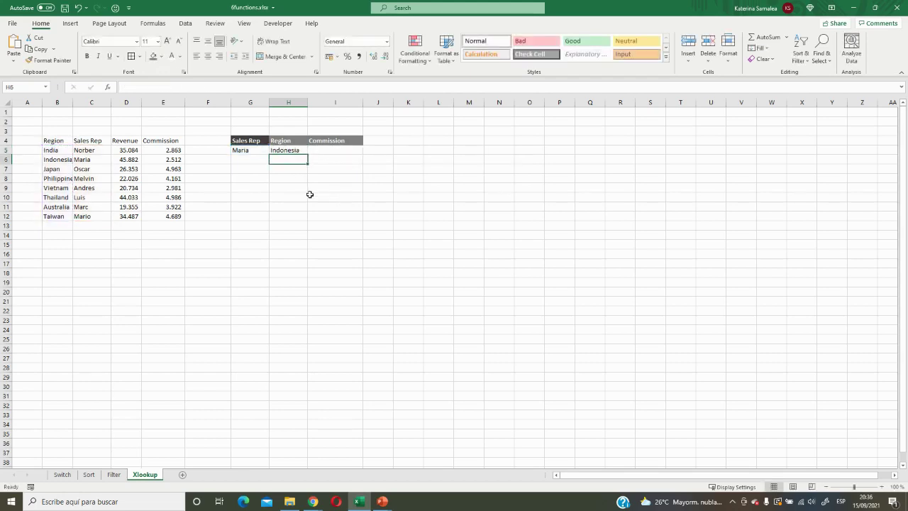
{"action": "left_click", "coordinate": [297, 150]}
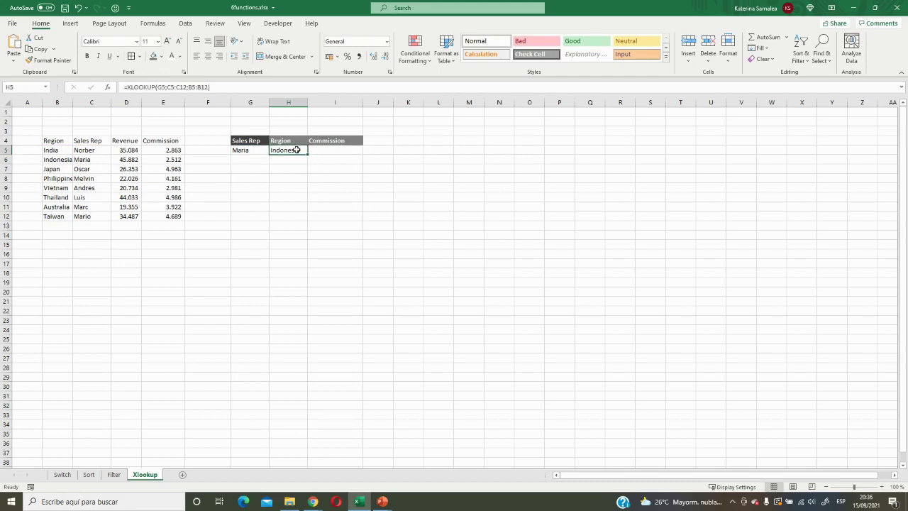
{"action": "left_click", "coordinate": [61, 161]}
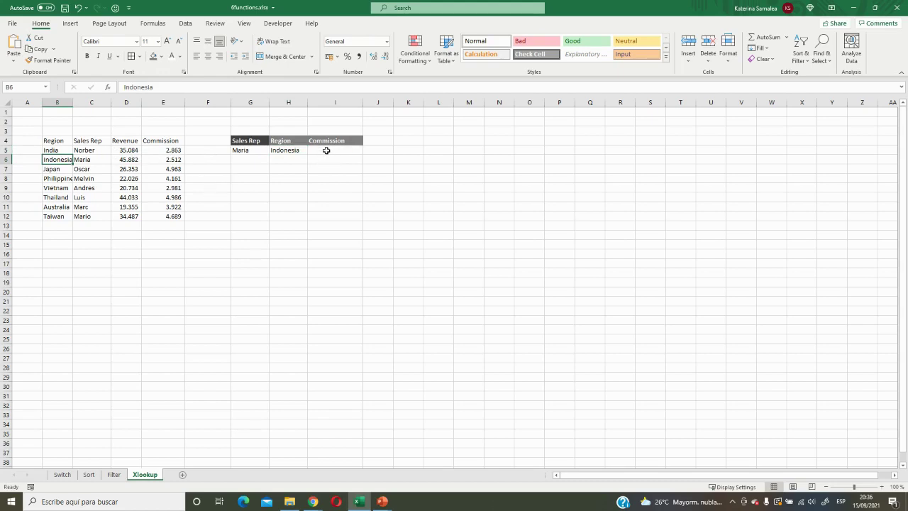
Enter =XLOOKUP(G5;C5:C12;E5:E12) in I5 to return the commission, and compare it with the rep's row in the table.
{"action": "left_click", "coordinate": [353, 152]}
{"action": "type", "text": "="}
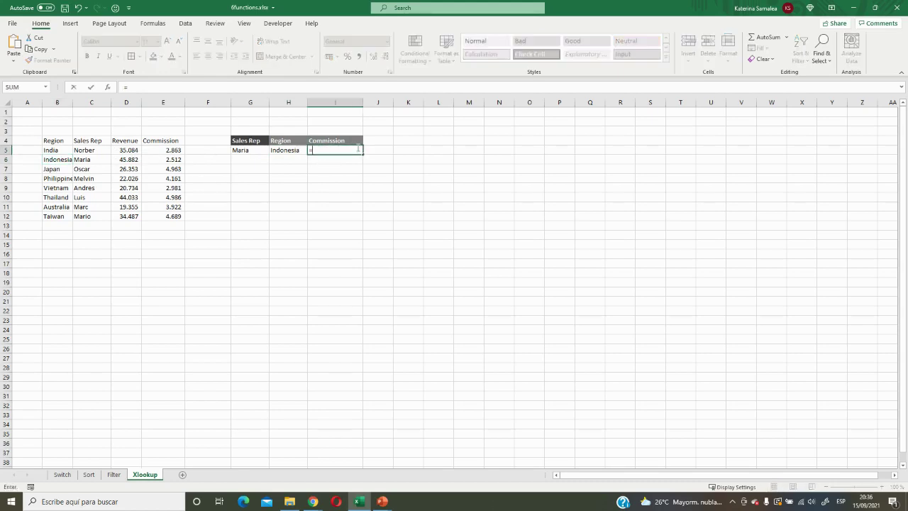
{"action": "type", "text": "XL"}
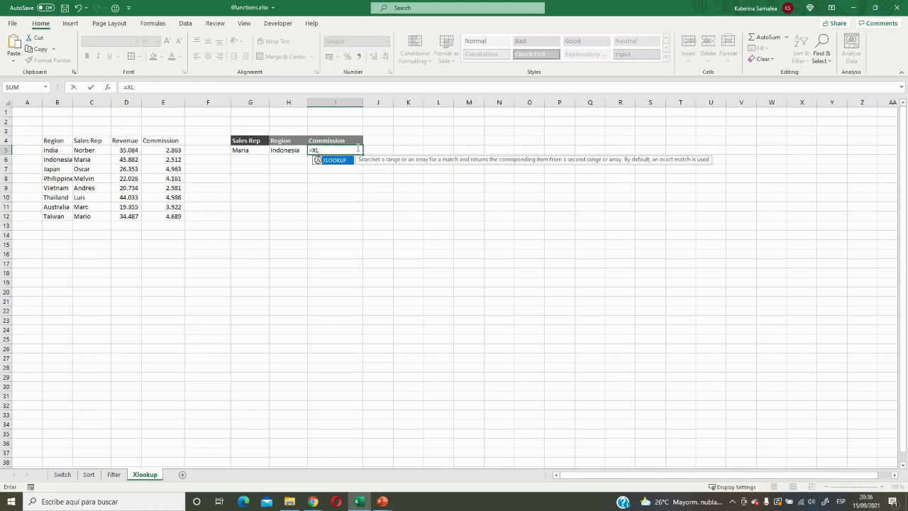
{"action": "key", "text": "Tab"}
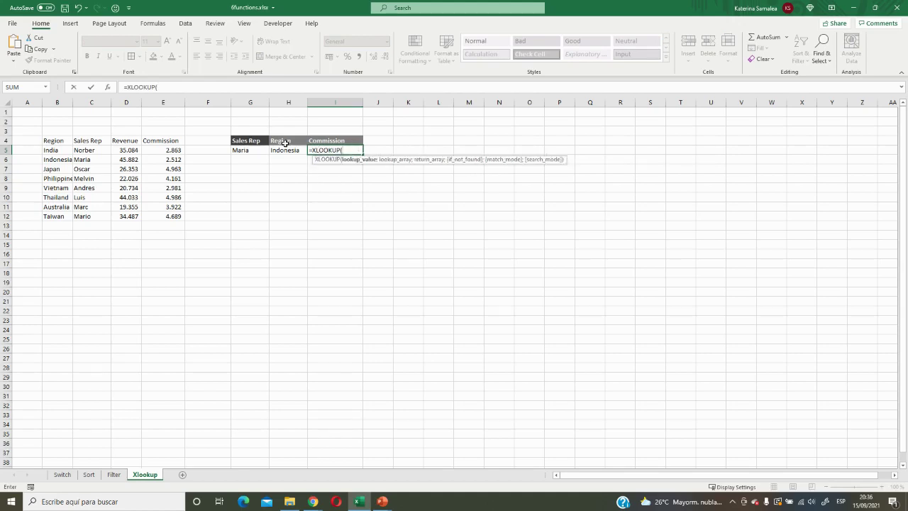
{"action": "left_click", "coordinate": [258, 149]}
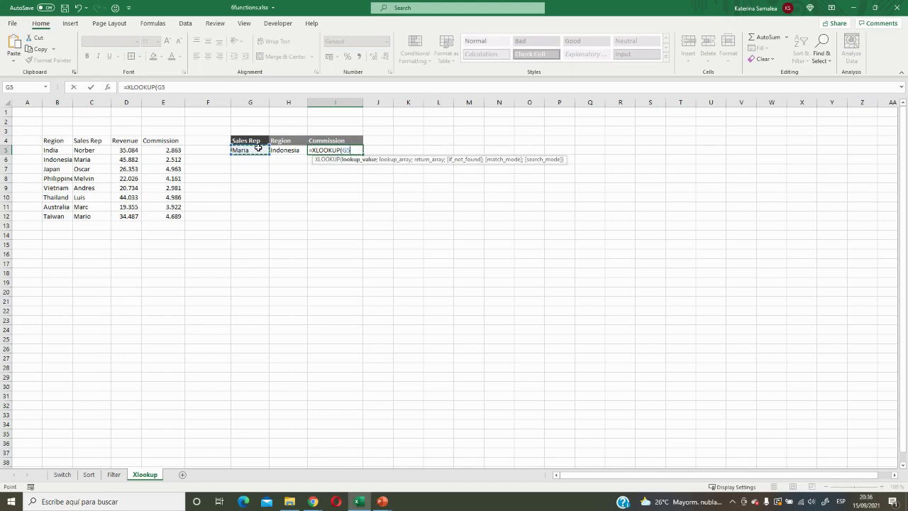
{"action": "type", "text": ";"}
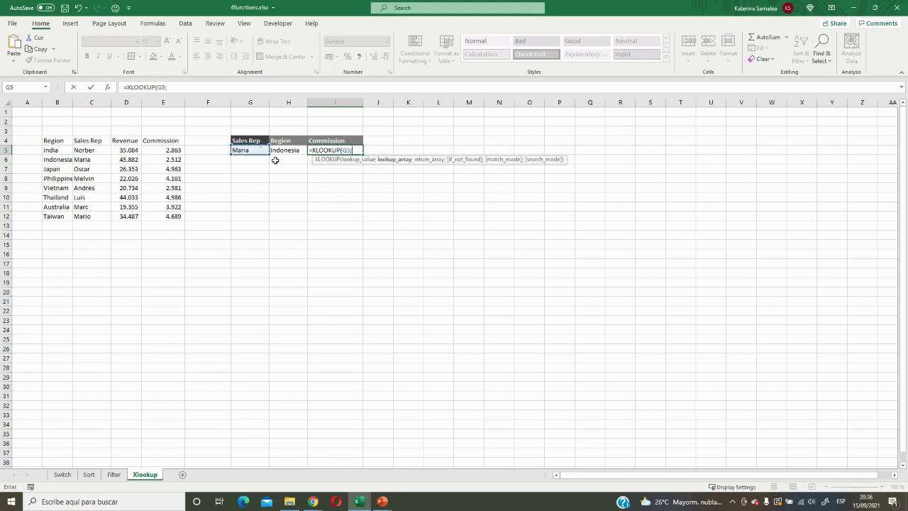
{"action": "left_click_drag", "start_coordinate": [81, 150], "coordinate": [84, 216]}
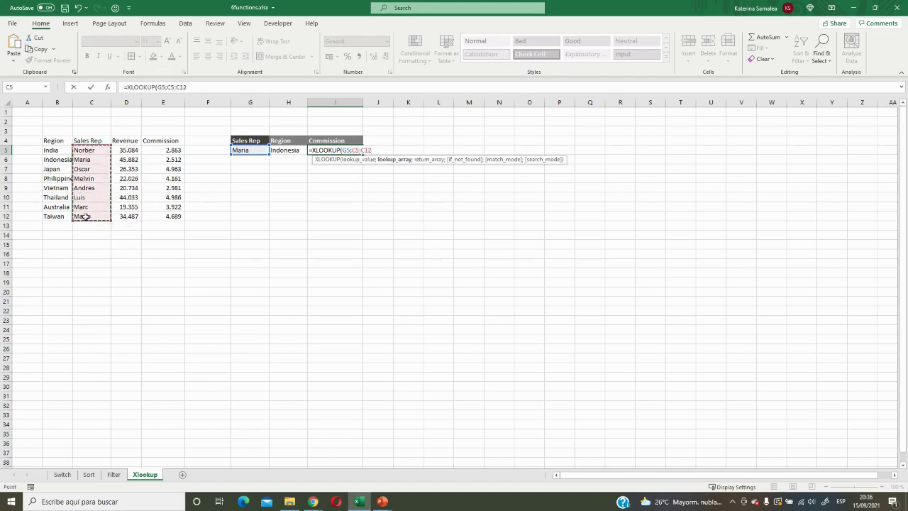
{"action": "type", "text": ";"}
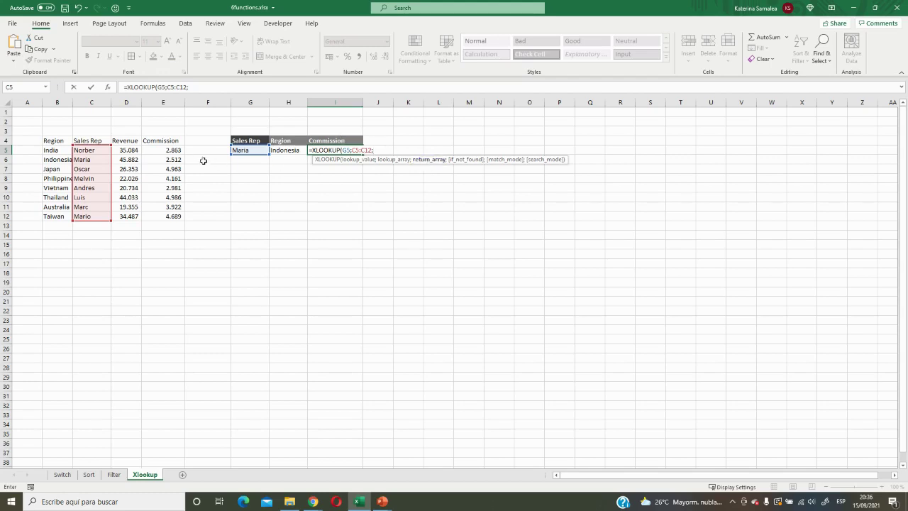
{"action": "left_click_drag", "start_coordinate": [173, 149], "coordinate": [172, 213]}
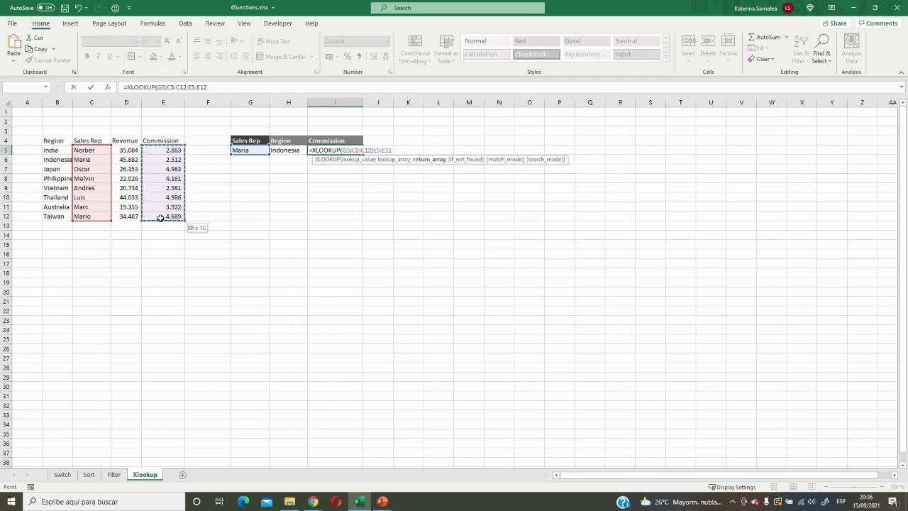
{"action": "key", "text": "Return"}
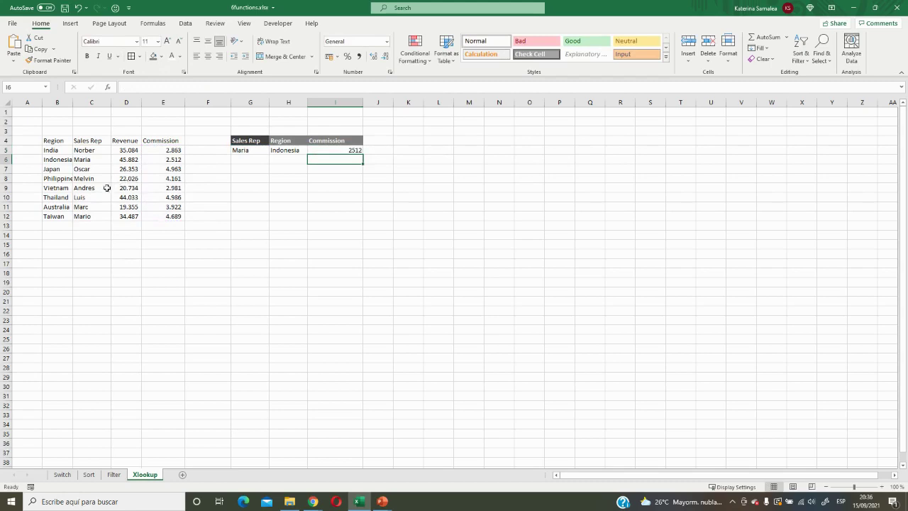
{"action": "left_click_drag", "start_coordinate": [95, 160], "coordinate": [156, 160]}
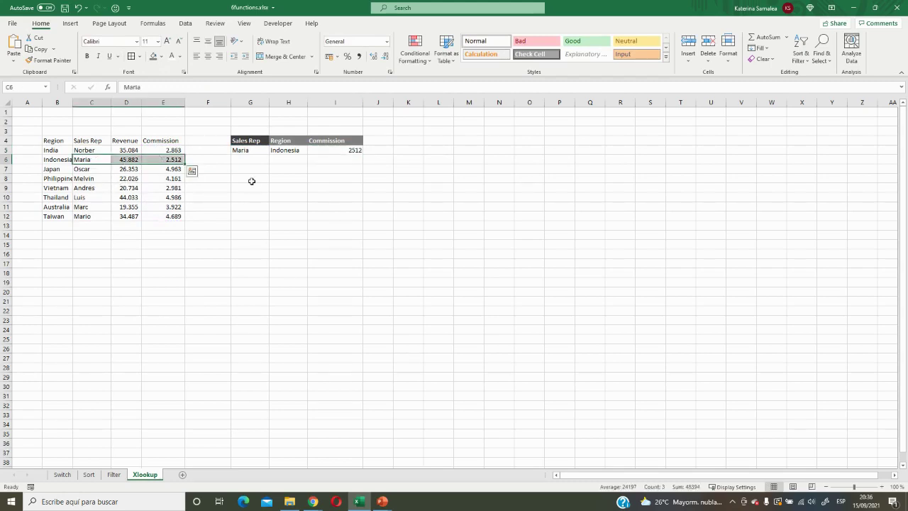
Choose a different sales rep from the list of allowed values in G5 to test both lookups.
{"action": "left_click", "coordinate": [245, 150]}
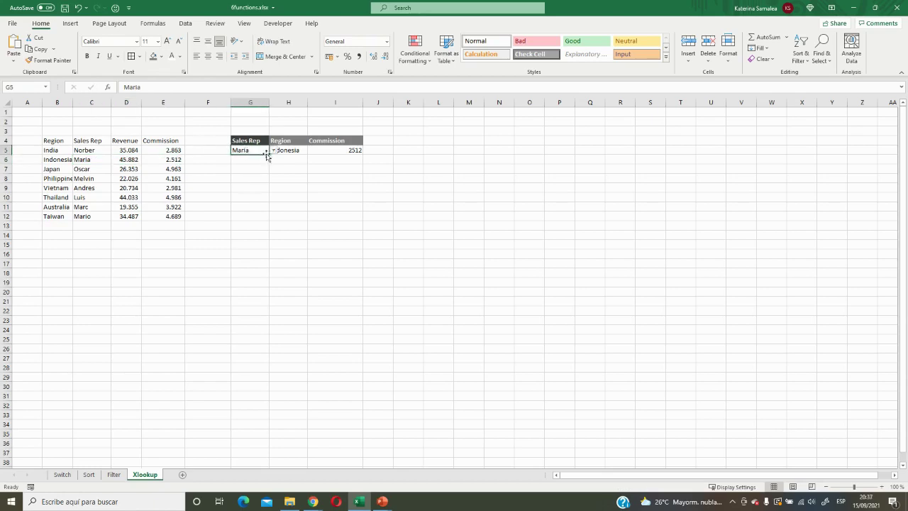
{"action": "left_click", "coordinate": [273, 151]}
{"action": "left_click", "coordinate": [266, 175]}
{"action": "left_click", "coordinate": [266, 175]}
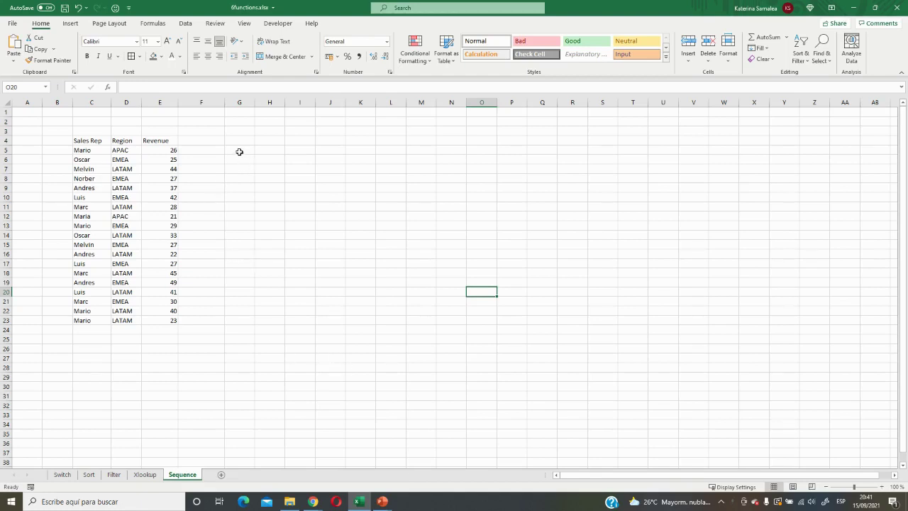
Enter =SEQUENCE(20) in G5 on the Sequence sheet to generate a 20-row column of consecutive numbers.
{"action": "left_click", "coordinate": [239, 150]}
{"action": "type", "text": "=SE"}
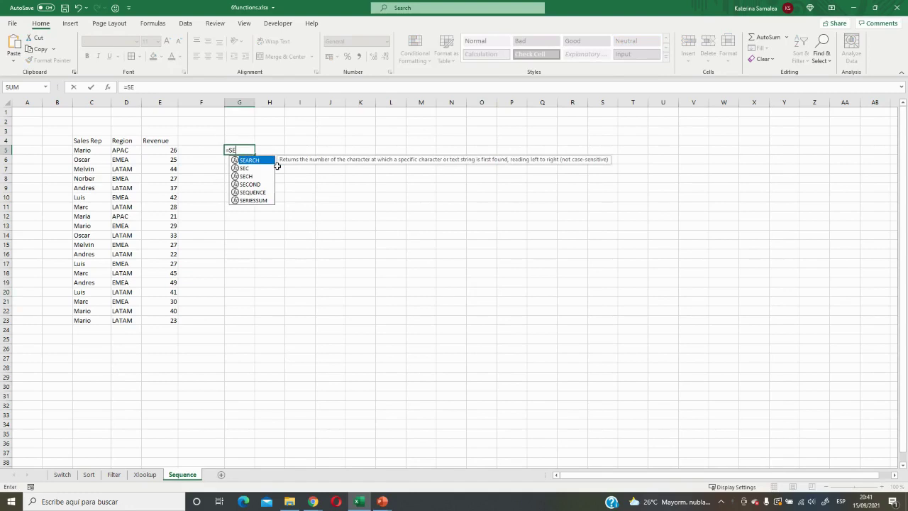
{"action": "key", "text": "Down"}
{"action": "key", "text": "Down"}
{"action": "key", "text": "Down"}
{"action": "key", "text": "Down"}
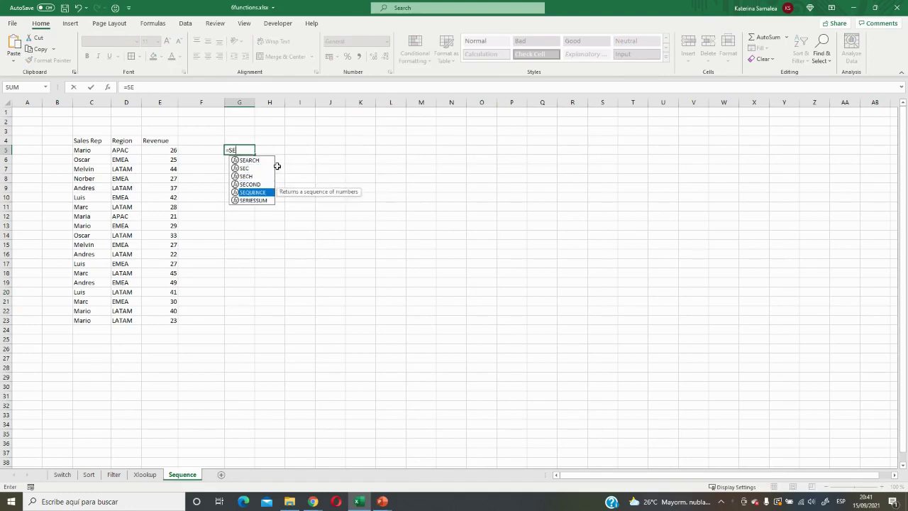
{"action": "key", "text": "Tab"}
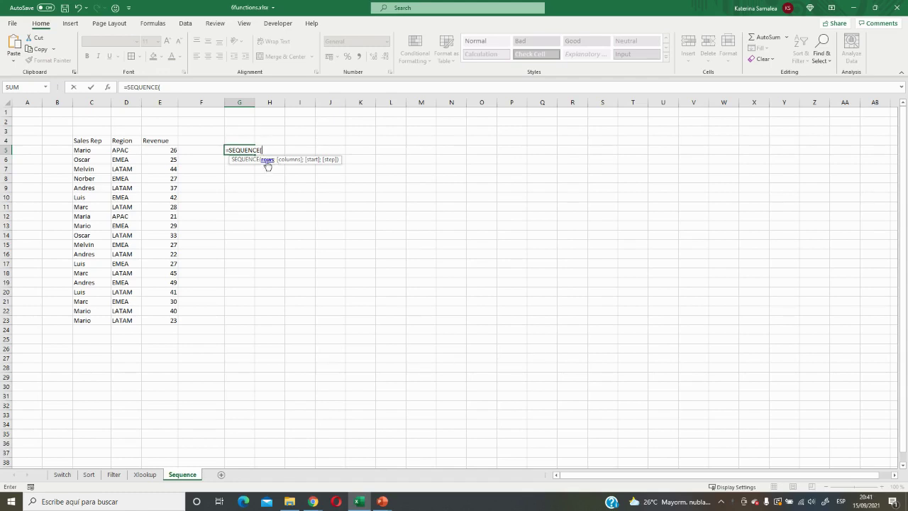
{"action": "type", "text": "20"}
{"action": "key", "text": "Return"}
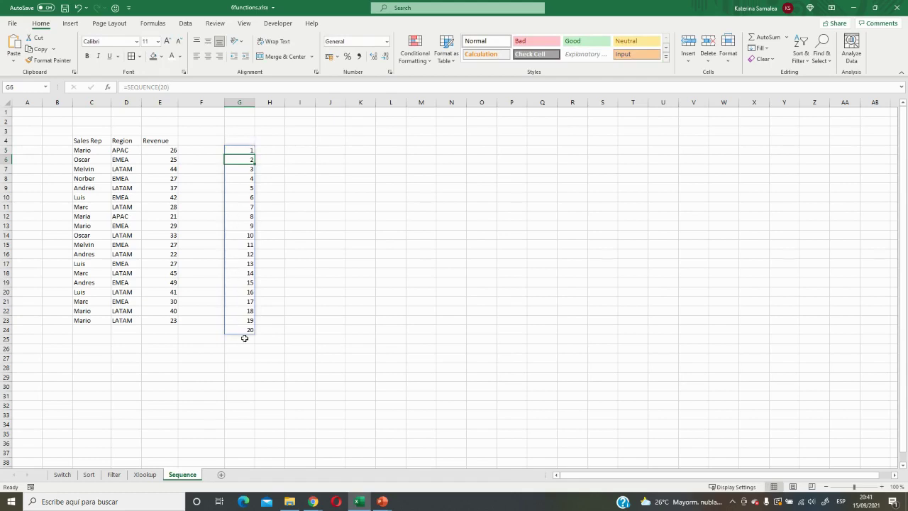
{"action": "left_click", "coordinate": [282, 219]}
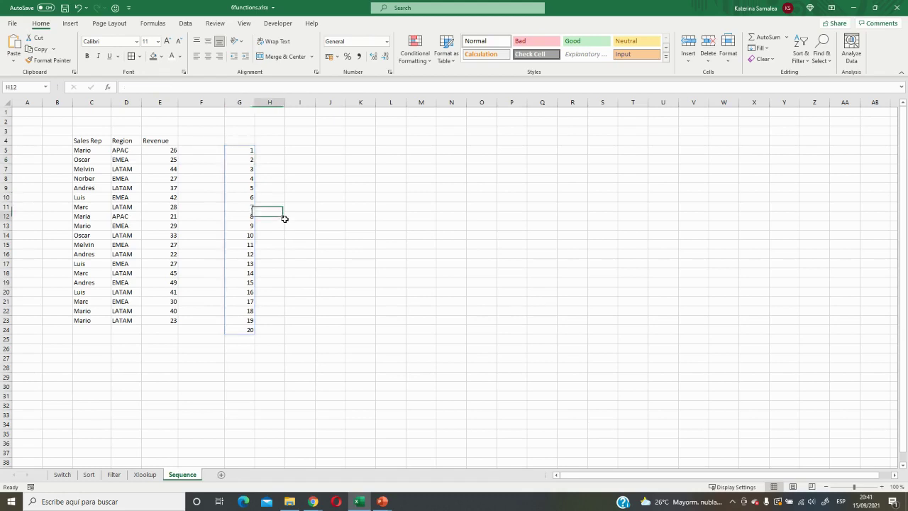
Enter =SEQUENCE(20;3;2;3) in I5 to generate 20 rows by three columns starting at 2 in steps of 3, and check the first values.
{"action": "left_click", "coordinate": [301, 151]}
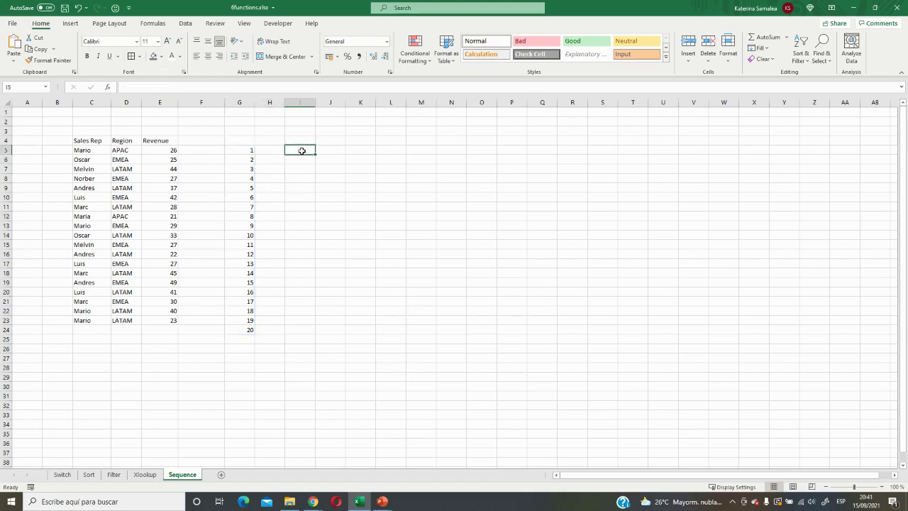
{"action": "type", "text": "=SE"}
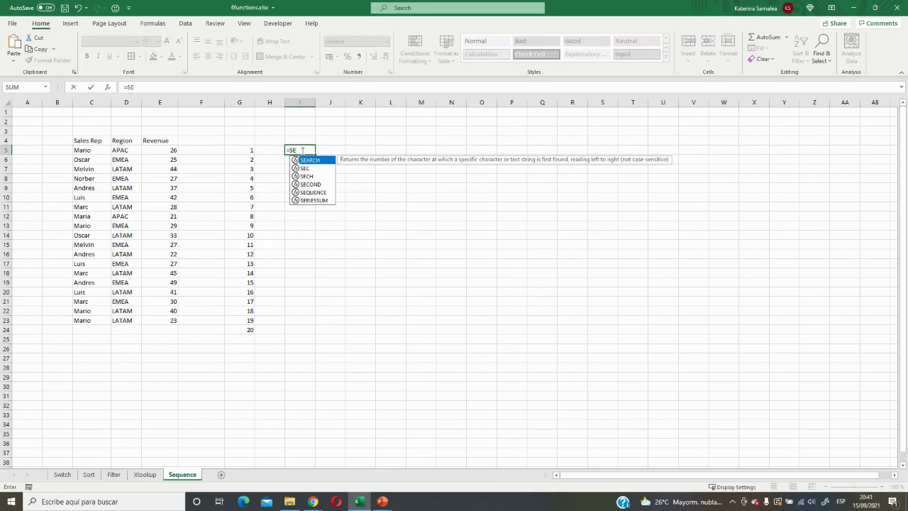
{"action": "key", "text": "Down"}
{"action": "key", "text": "Down"}
{"action": "key", "text": "Down"}
{"action": "key", "text": "Down"}
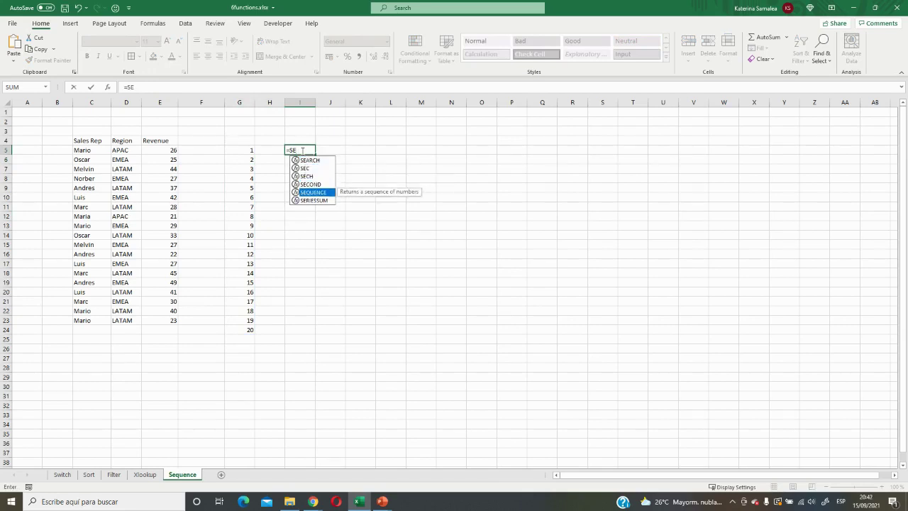
{"action": "key", "text": "Tab"}
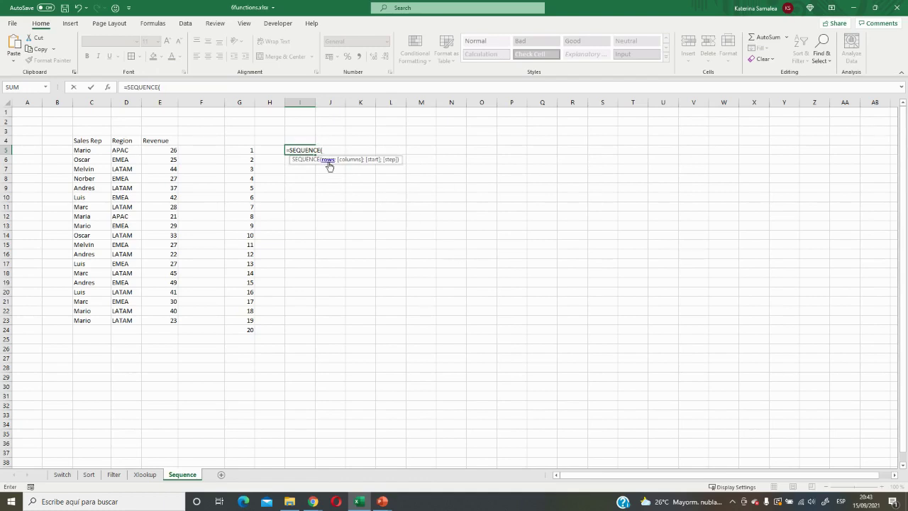
{"action": "type", "text": "20;3"}
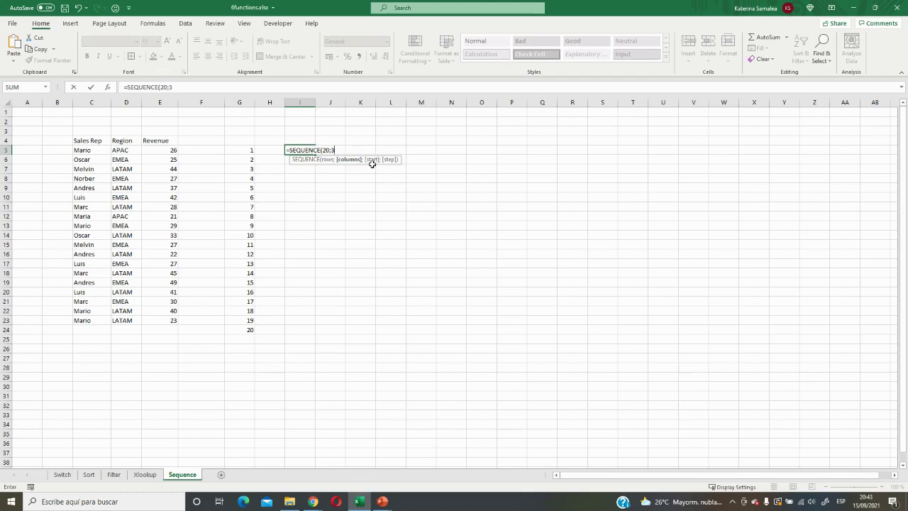
{"action": "type", "text": ";2"}
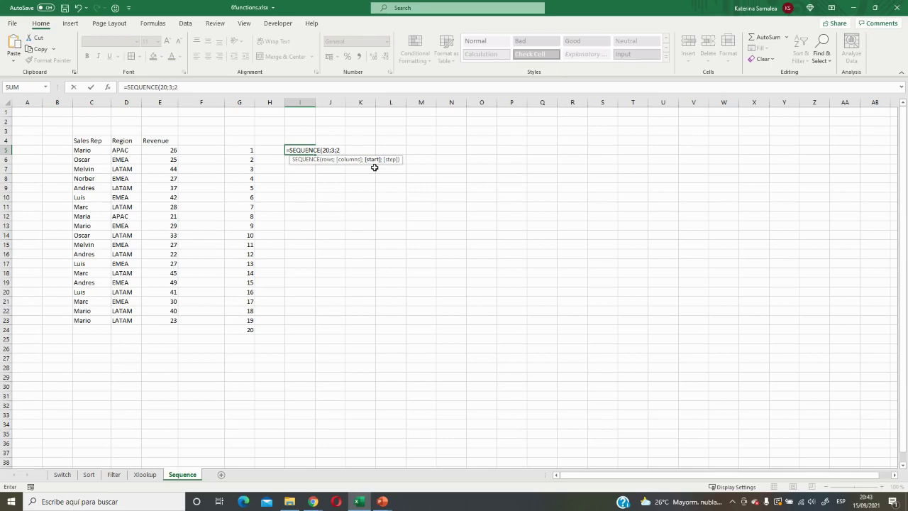
{"action": "type", "text": ";"}
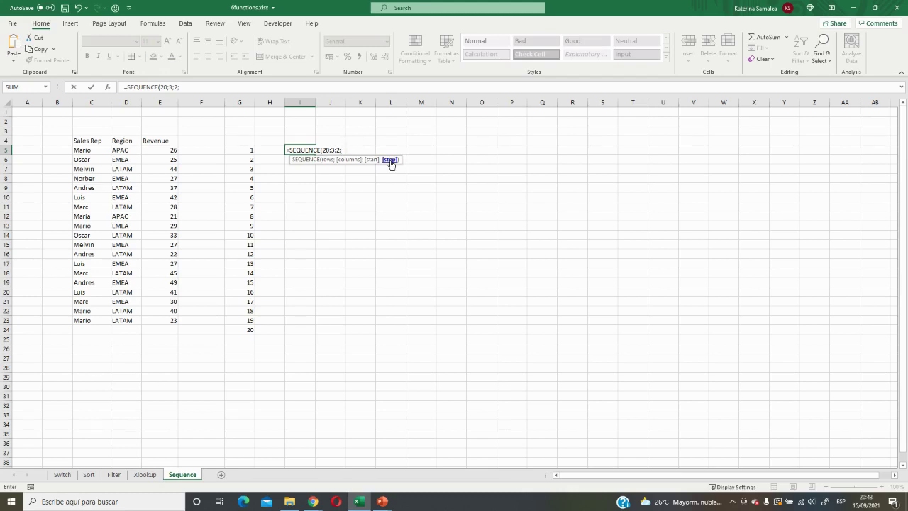
{"action": "type", "text": "3"}
{"action": "key", "text": "Return"}
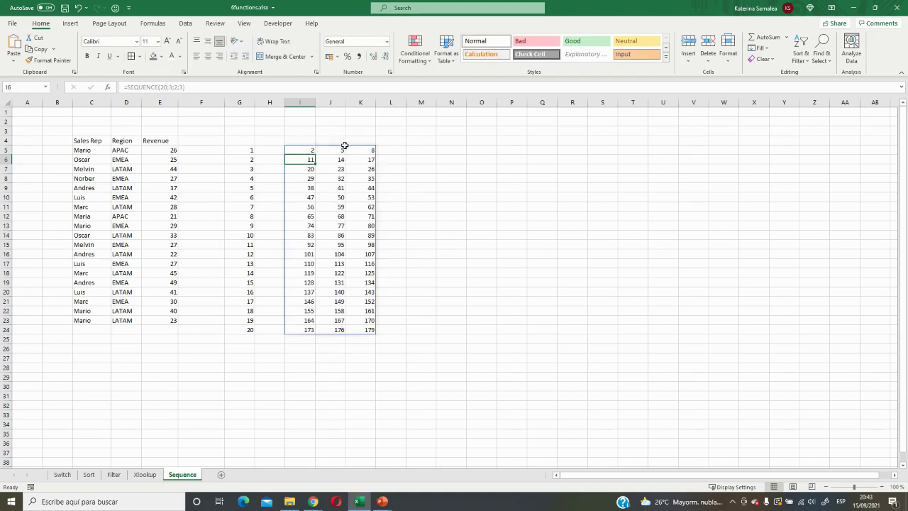
{"action": "left_click", "coordinate": [310, 151]}
{"action": "left_click", "coordinate": [337, 150]}
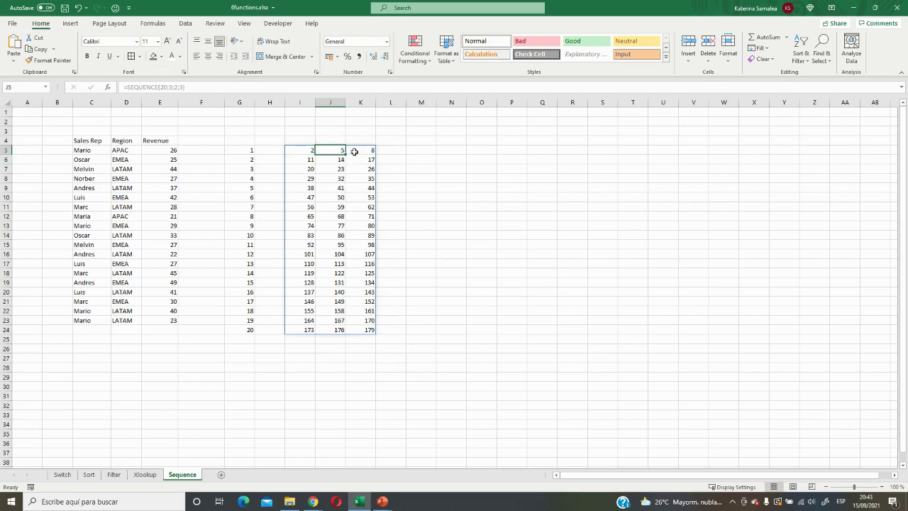
{"action": "left_click", "coordinate": [359, 151]}
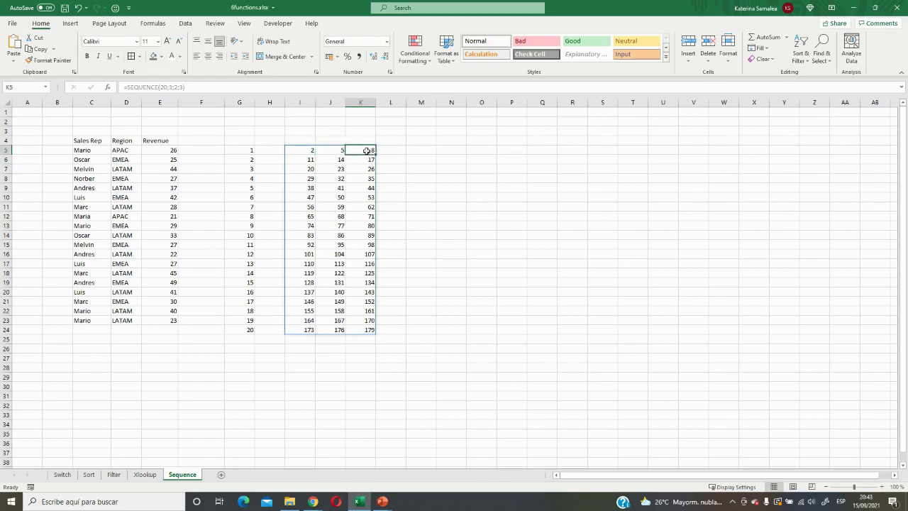
{"action": "left_click", "coordinate": [302, 162]}
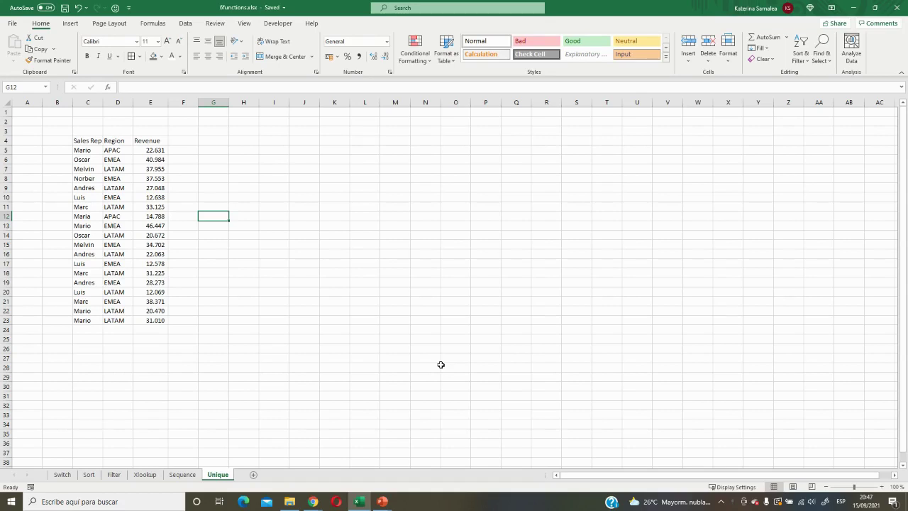
Enter =UNIQUE(C5:C23) in G5 on the Unique sheet to list each distinct sales rep, and review the resulting list.
{"action": "key", "text": "Up"}
{"action": "key", "text": "Up"}
{"action": "key", "text": "Up"}
{"action": "key", "text": "Up"}
{"action": "key", "text": "Up"}
{"action": "key", "text": "Up"}
{"action": "key", "text": "Up"}
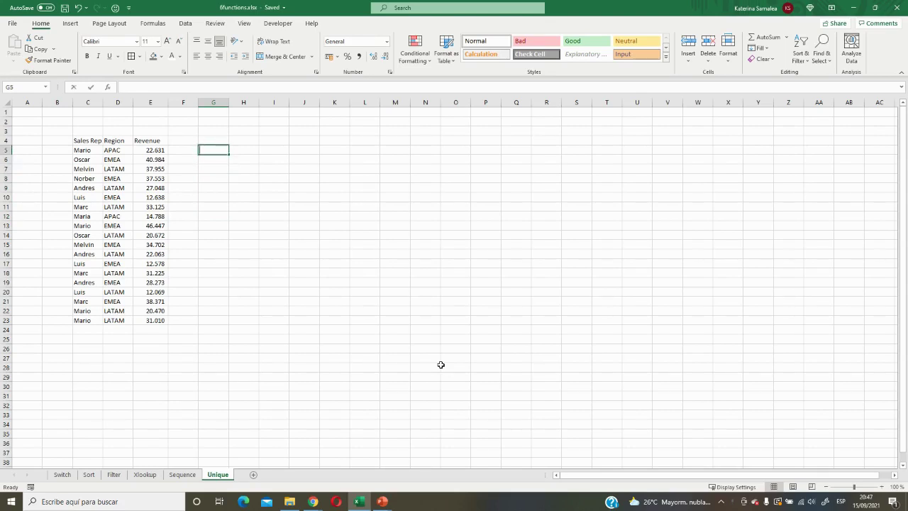
{"action": "type", "text": "=UN"}
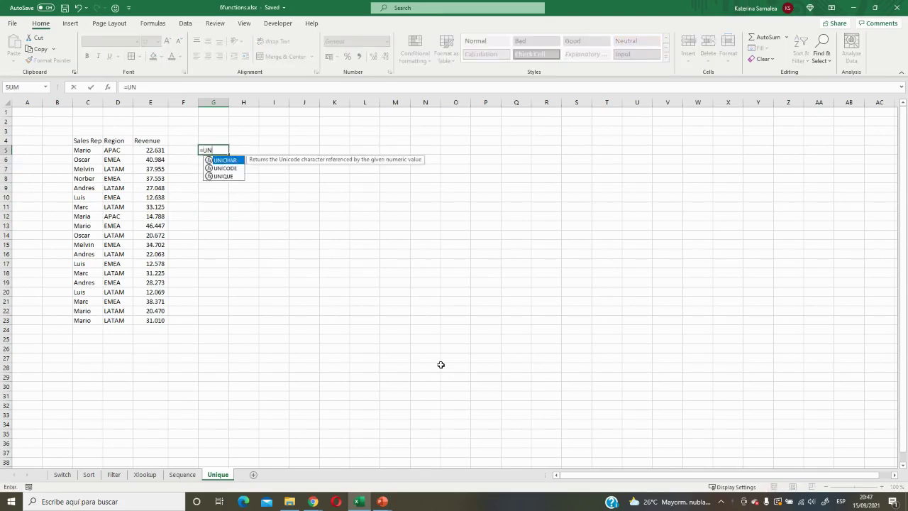
{"action": "key", "text": "Down"}
{"action": "key", "text": "Down"}
{"action": "key", "text": "Tab"}
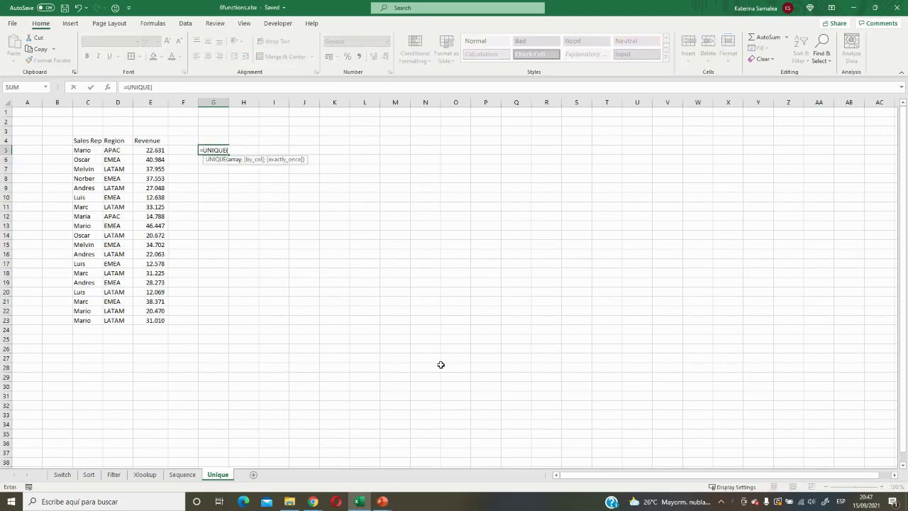
{"action": "left_click_drag", "start_coordinate": [93, 149], "coordinate": [80, 321]}
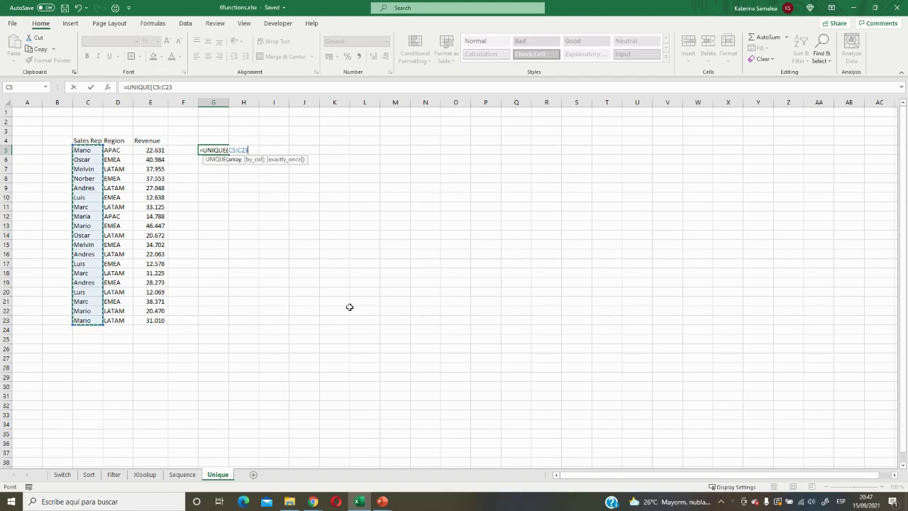
{"action": "key", "text": "Return"}
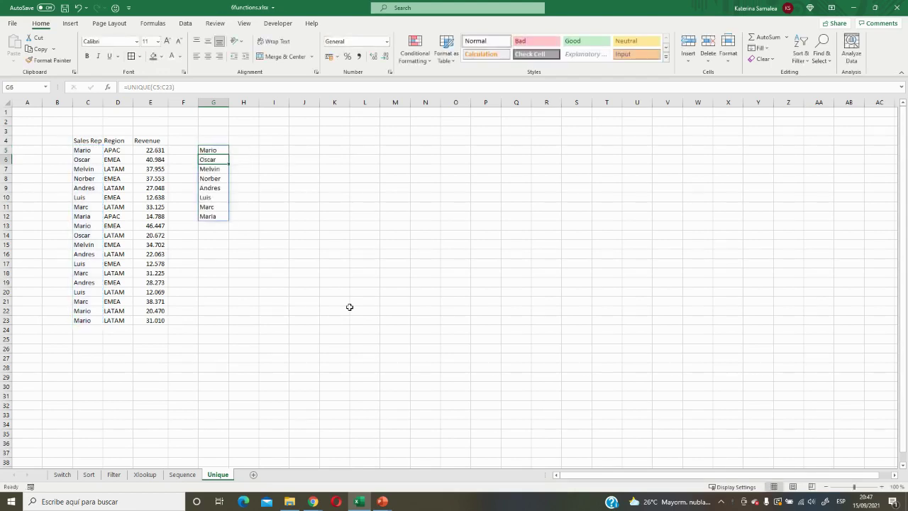
{"action": "left_click_drag", "start_coordinate": [214, 150], "coordinate": [210, 220]}
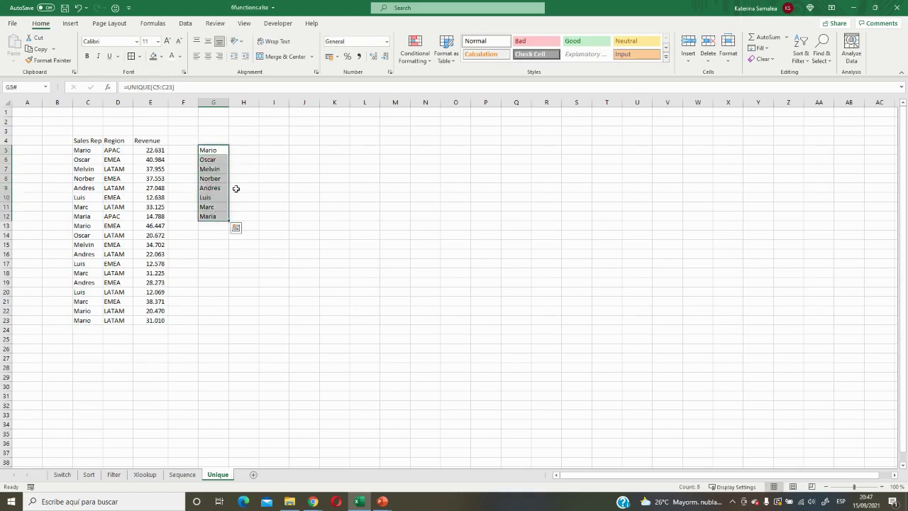
Enter =UNIQUE(D5:D23) in H5 to list each distinct region, and review the returned regions.
{"action": "left_click", "coordinate": [242, 150]}
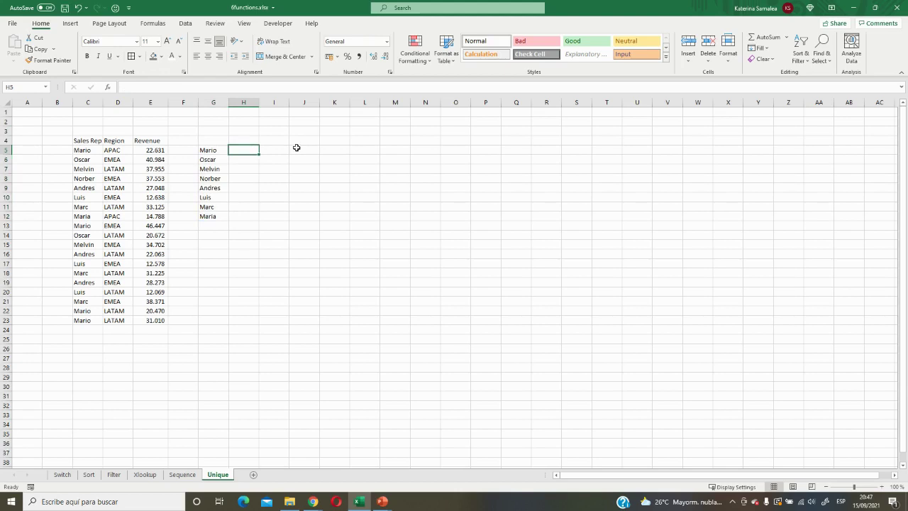
{"action": "type", "text": "=UN"}
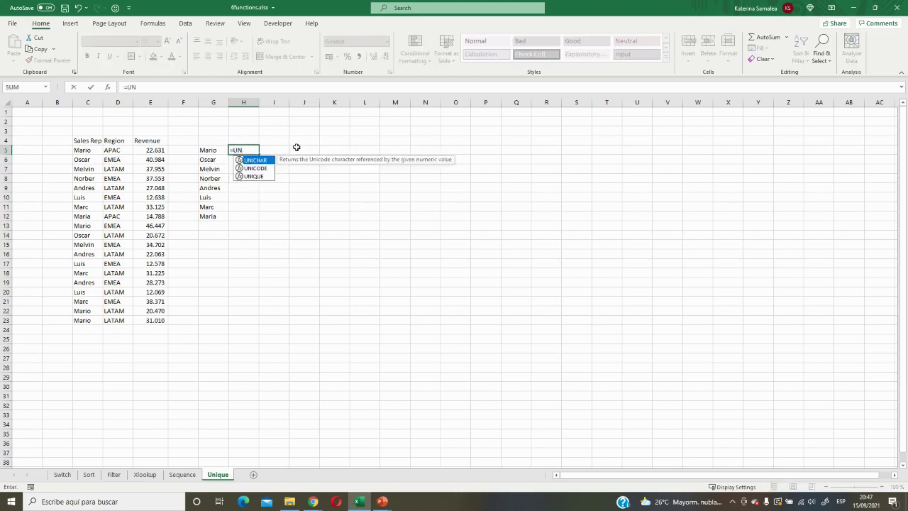
{"action": "key", "text": "Down"}
{"action": "key", "text": "Down"}
{"action": "key", "text": "Tab"}
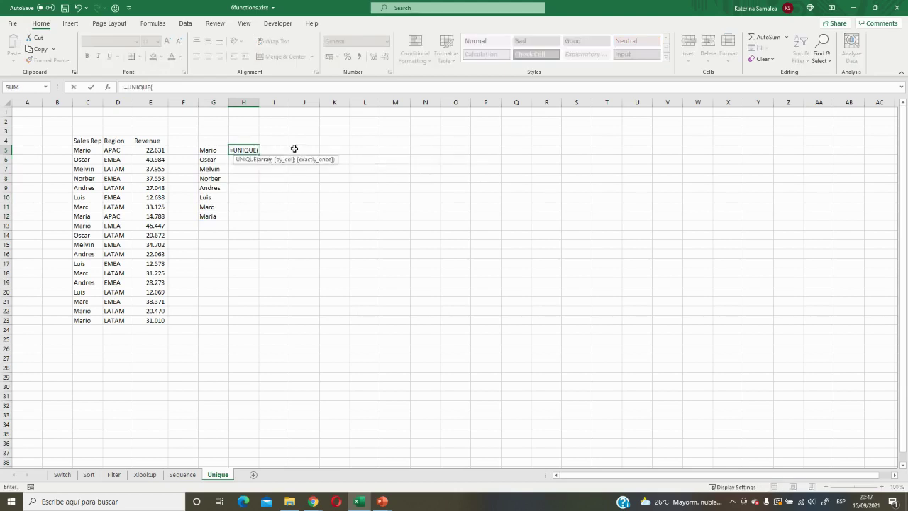
{"action": "left_click_drag", "start_coordinate": [115, 150], "coordinate": [111, 321]}
{"action": "key", "text": "Return"}
{"action": "key", "text": "Up"}
{"action": "key", "text": "shift+Down"}
{"action": "key", "text": "shift+Down"}
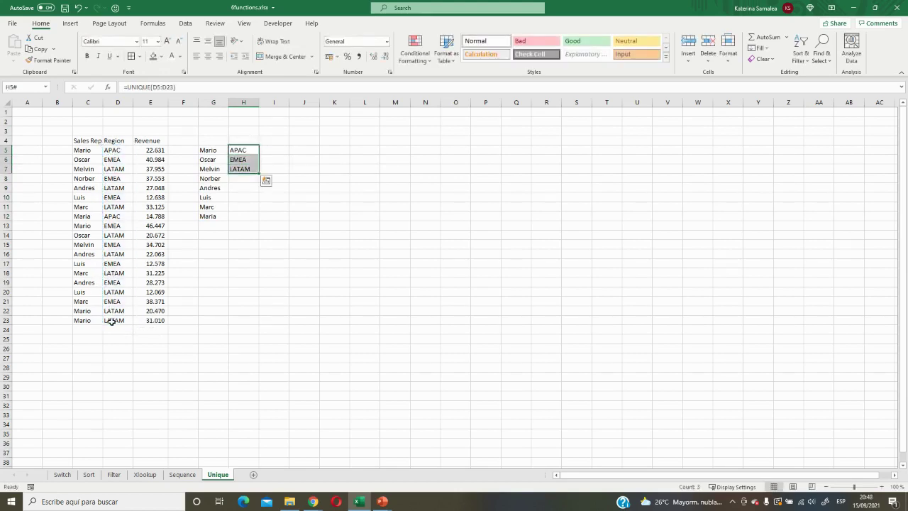
Enter =UNIQUE(C5:C23;FALSE;TRUE) in J5 to return only the sales reps that appear exactly once in the table.
{"action": "key", "text": "Up"}
{"action": "key", "text": "Down"}
{"action": "key", "text": "Right"}
{"action": "key", "text": "Right"}
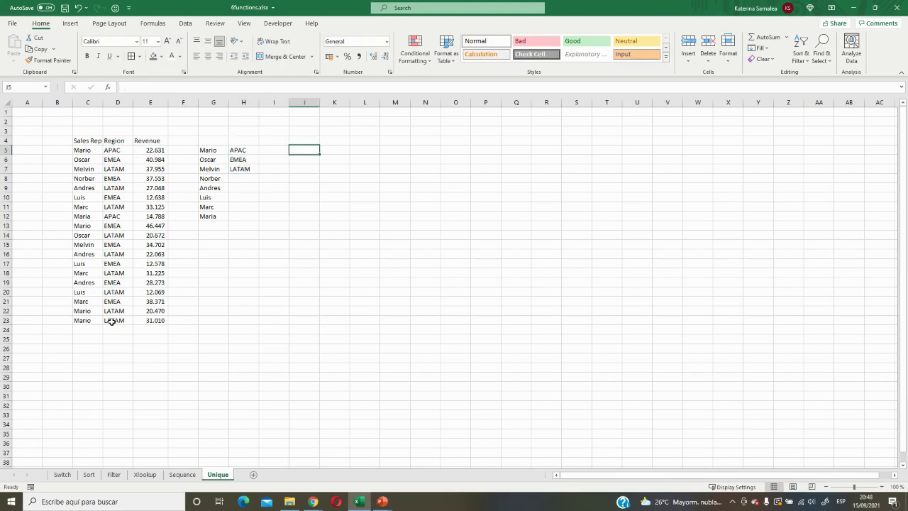
{"action": "type", "text": "="}
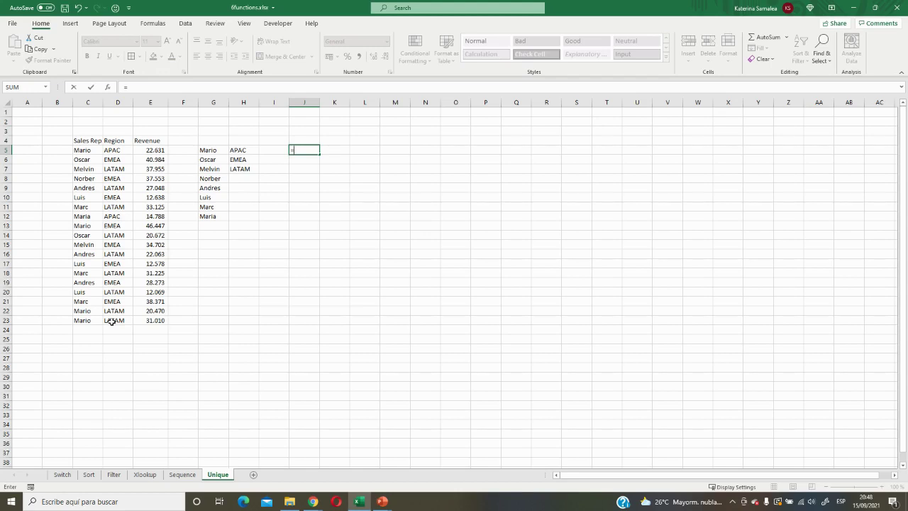
{"action": "type", "text": "UN"}
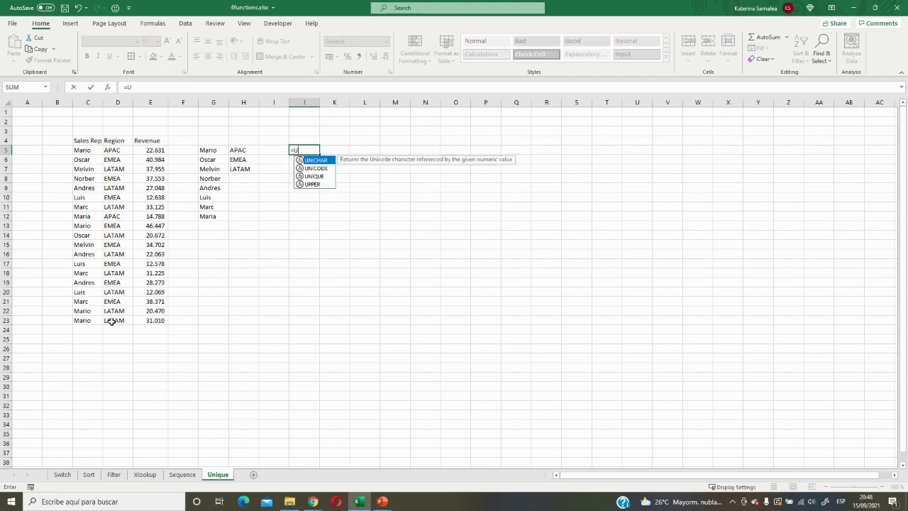
{"action": "key", "text": "Down"}
{"action": "key", "text": "Down"}
{"action": "key", "text": "Tab"}
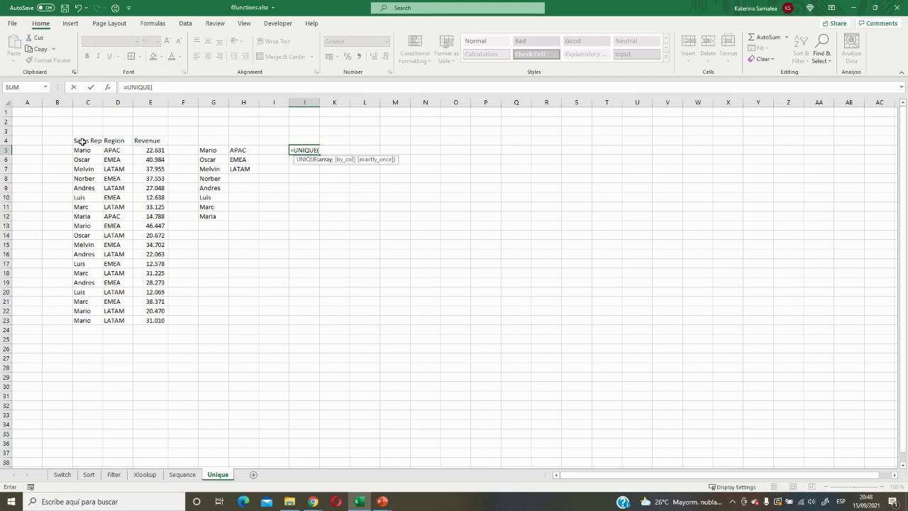
{"action": "left_click_drag", "start_coordinate": [82, 150], "coordinate": [82, 317]}
{"action": "type", "text": ";"}
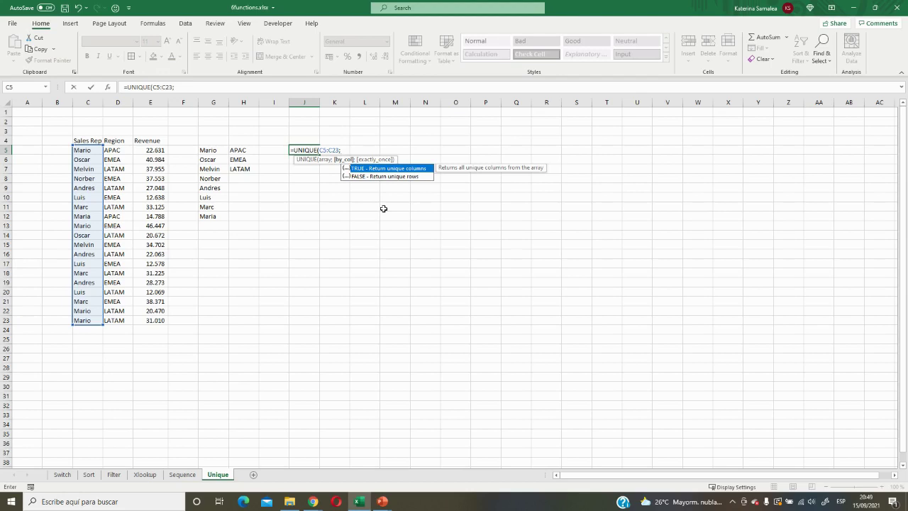
{"action": "key", "text": "Down"}
{"action": "key", "text": "Tab"}
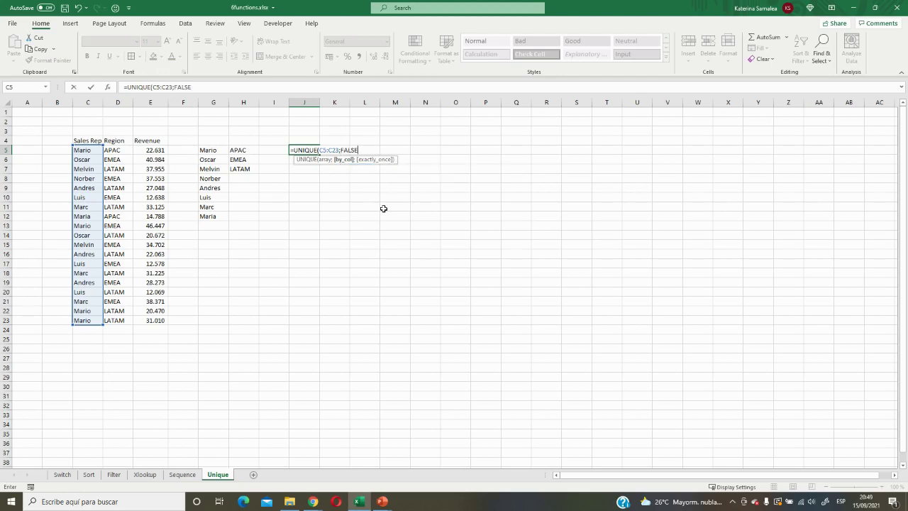
{"action": "type", "text": ";"}
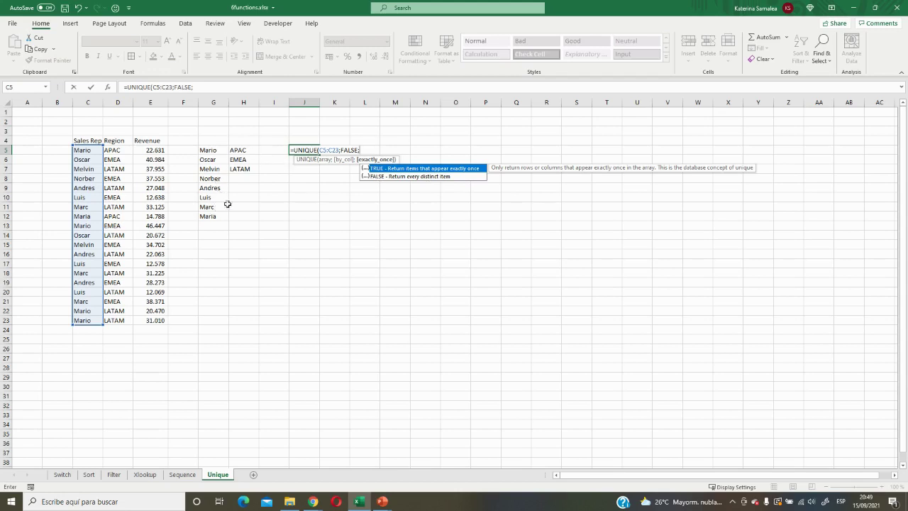
{"action": "double_click", "coordinate": [396, 171]}
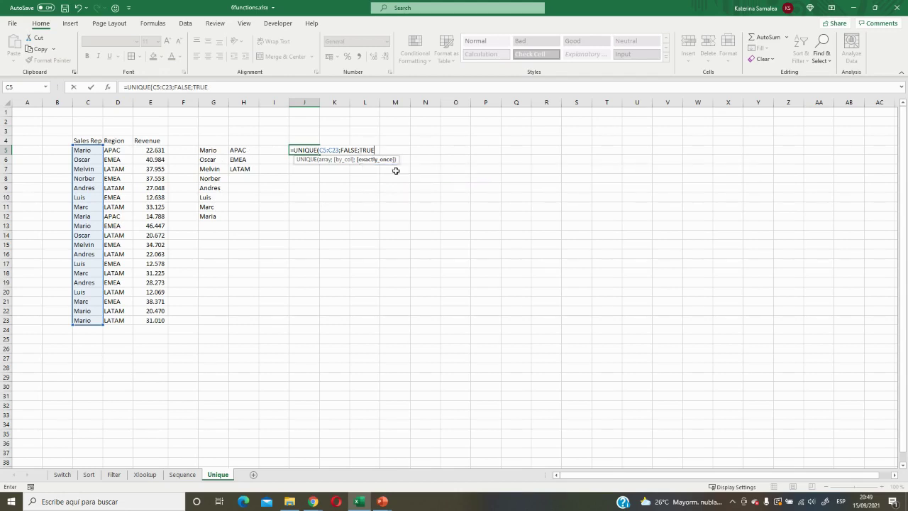
{"action": "key", "text": "Return"}
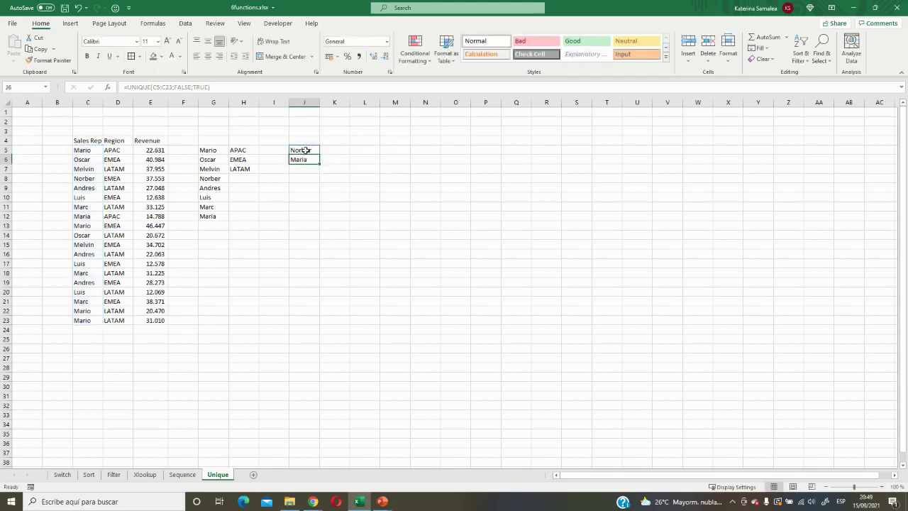
Copy the sales rep in C11 over the one in C12 to test the UNIQUE lists, and switch to the PowerPoint slideshow.
{"action": "left_click", "coordinate": [91, 208]}
{"action": "key", "text": "ctrl+c"}
{"action": "left_click", "coordinate": [92, 216]}
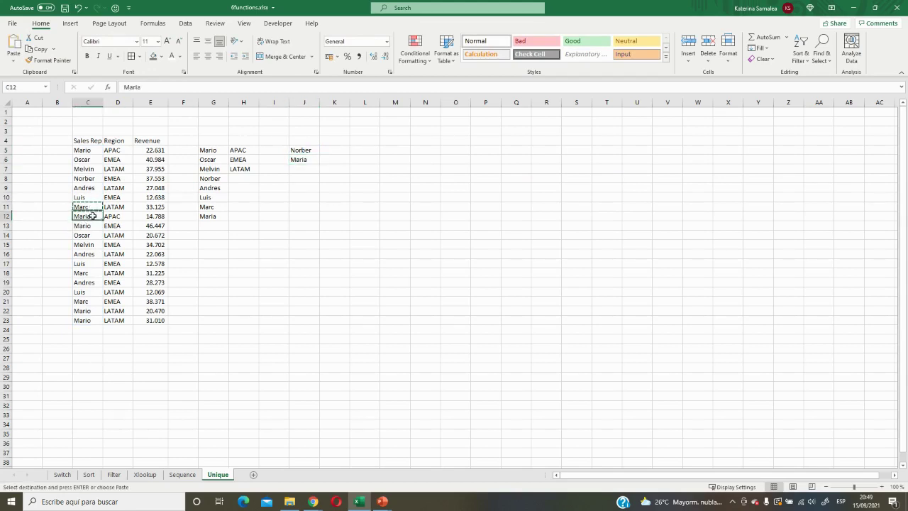
{"action": "key", "text": "ctrl+v"}
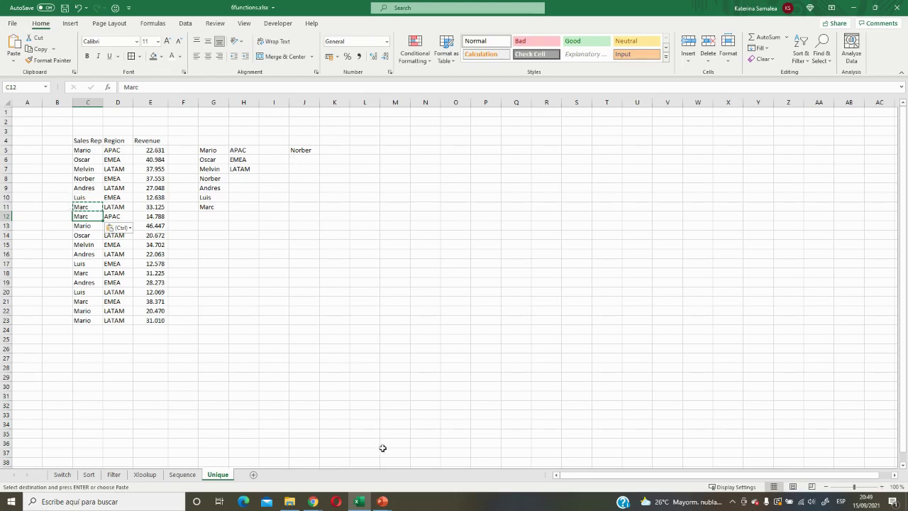
{"action": "left_click", "coordinate": [383, 501]}
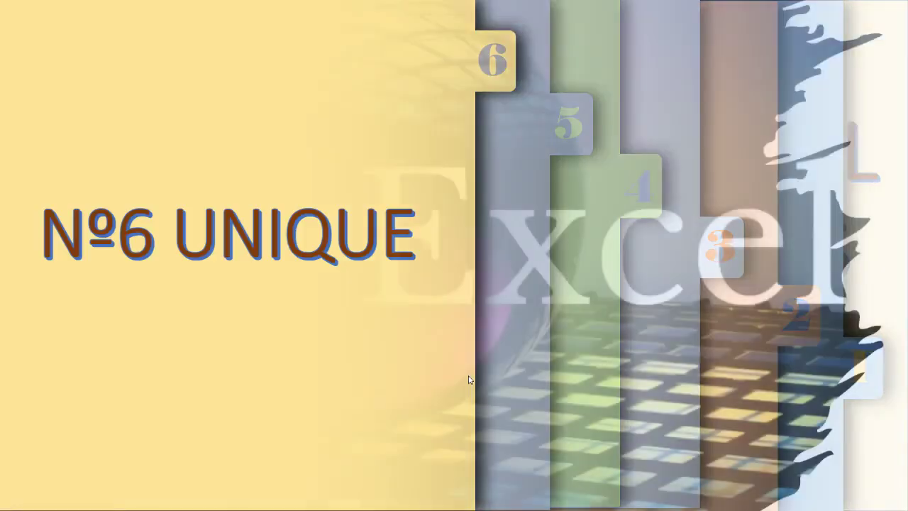